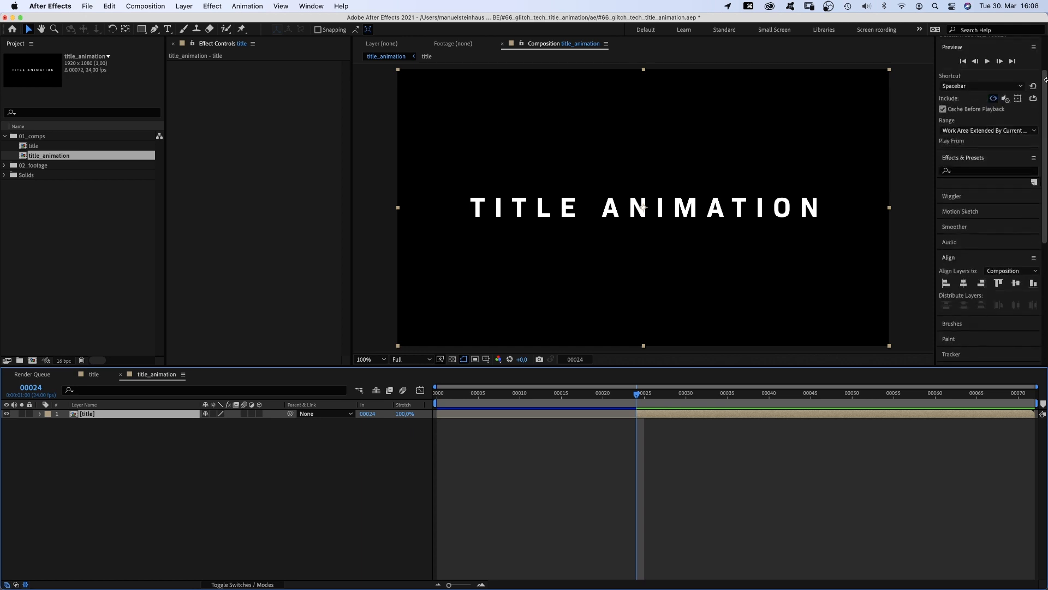
# - Search the effects for Venetian Blinds and apply it to the title layer
pyautogui.click(961, 199)
pyautogui.write('venetian')
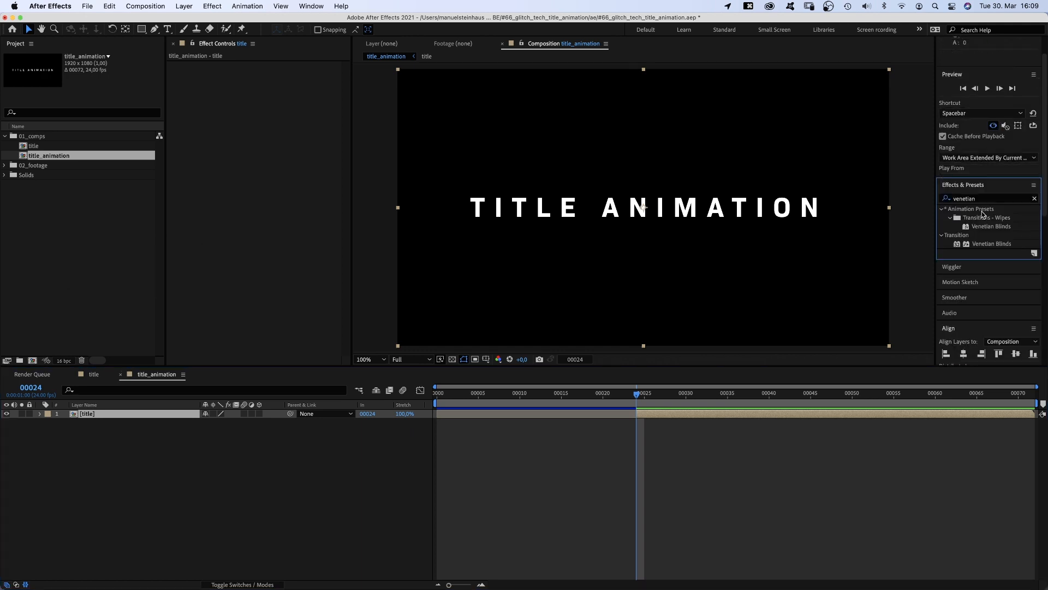
pyautogui.moveTo(966, 244); pyautogui.dragTo(240, 108)
# - At frame 24, keyframe Venetian Blinds Transition Completion at 80% and set its Direction to 90°
pyautogui.click(272, 74)
pyautogui.write('80')
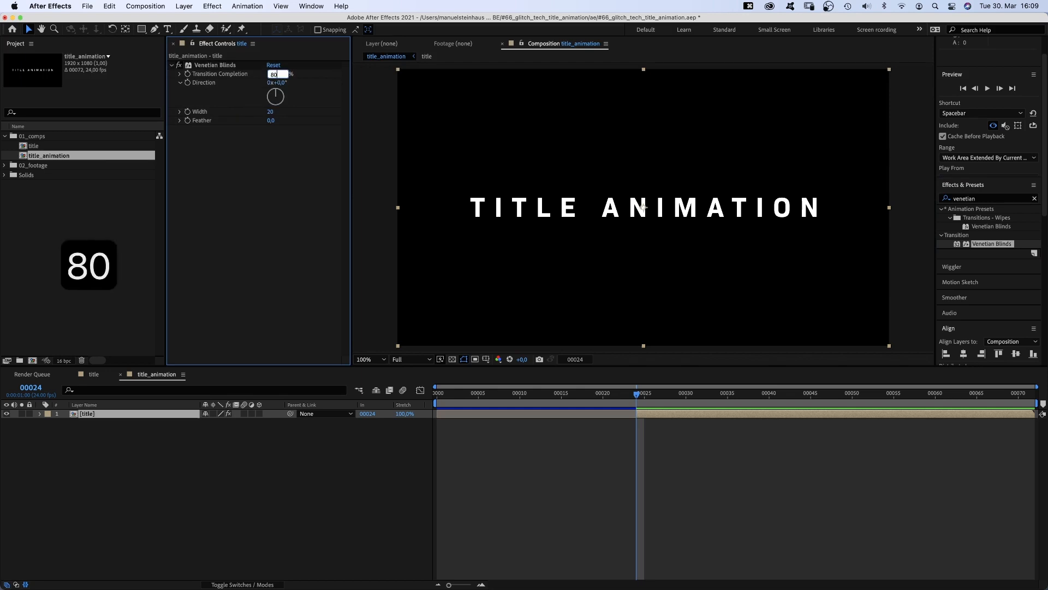
pyautogui.press('Return')
pyautogui.write('90')
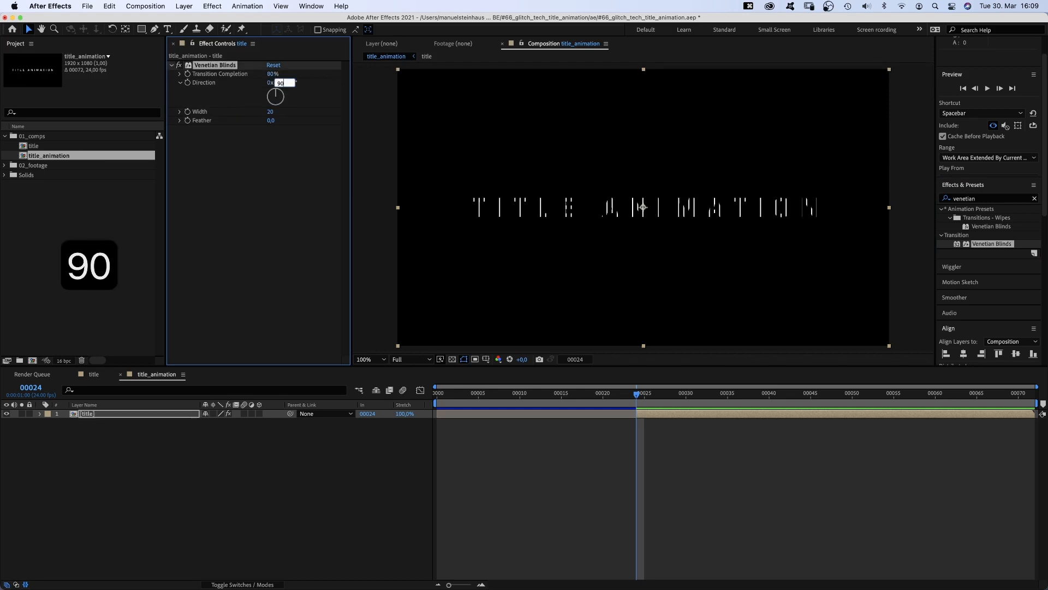
pyautogui.press('Return')
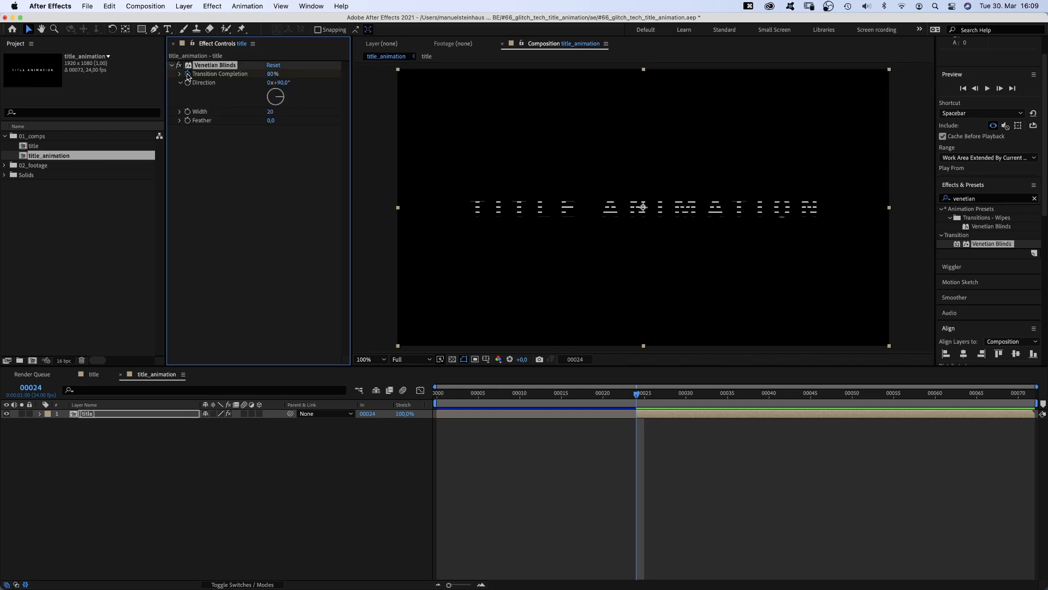
# - Set the Venetian Blinds Width to 24
pyautogui.click(270, 112)
pyautogui.write('24')
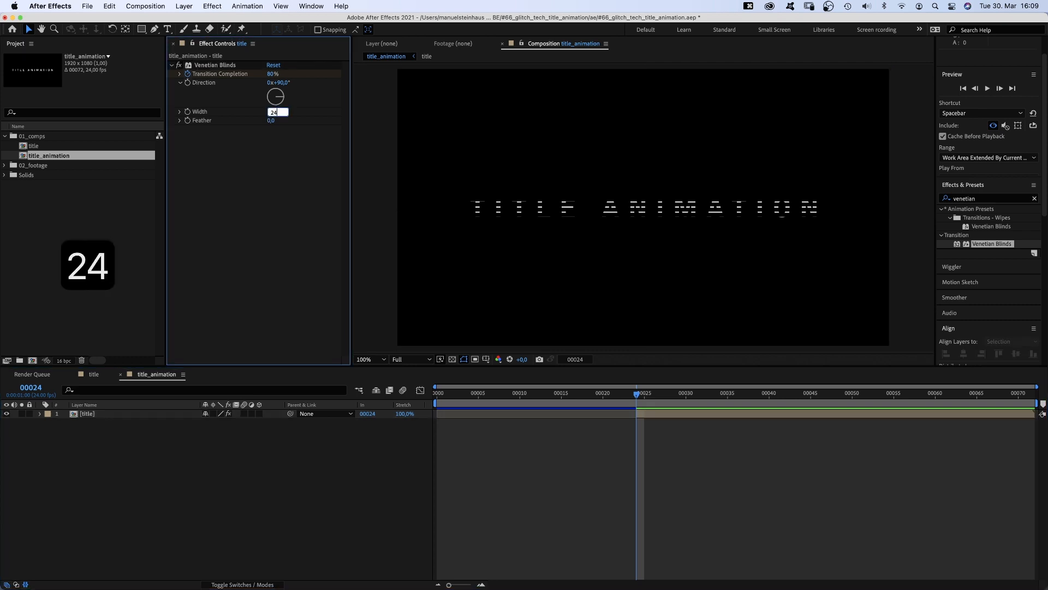
pyautogui.press('Return')
# - Move to frame 28 and set Transition Completion to 40%
pyautogui.moveTo(638, 394); pyautogui.dragTo(671, 401)
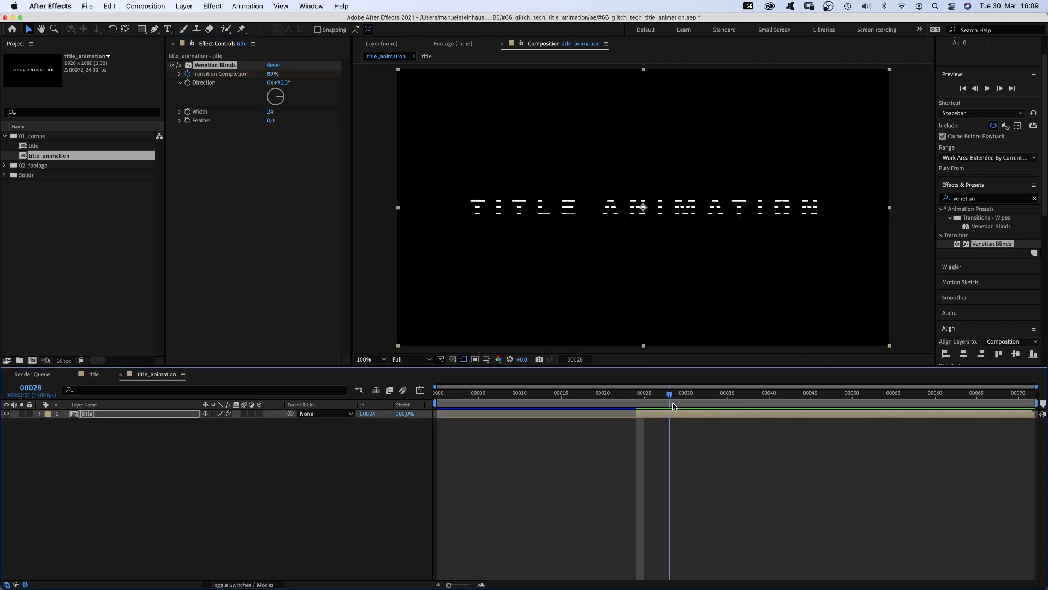
pyautogui.click(272, 74)
pyautogui.write('40')
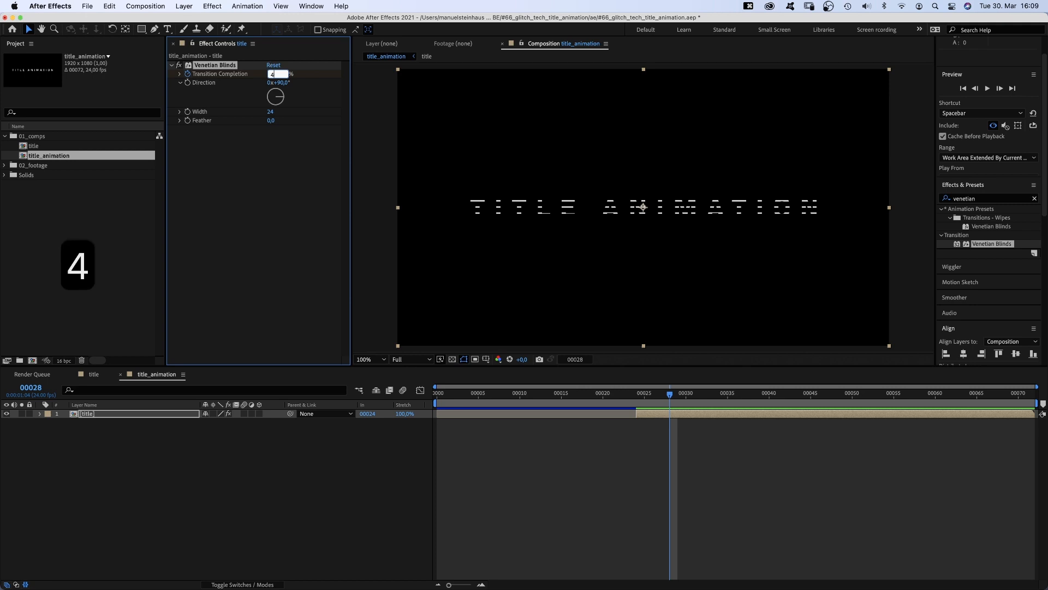
pyautogui.press('Return')
# - Move to frame 30 and set Transition Completion to 0%
pyautogui.moveTo(670, 393); pyautogui.dragTo(683, 397)
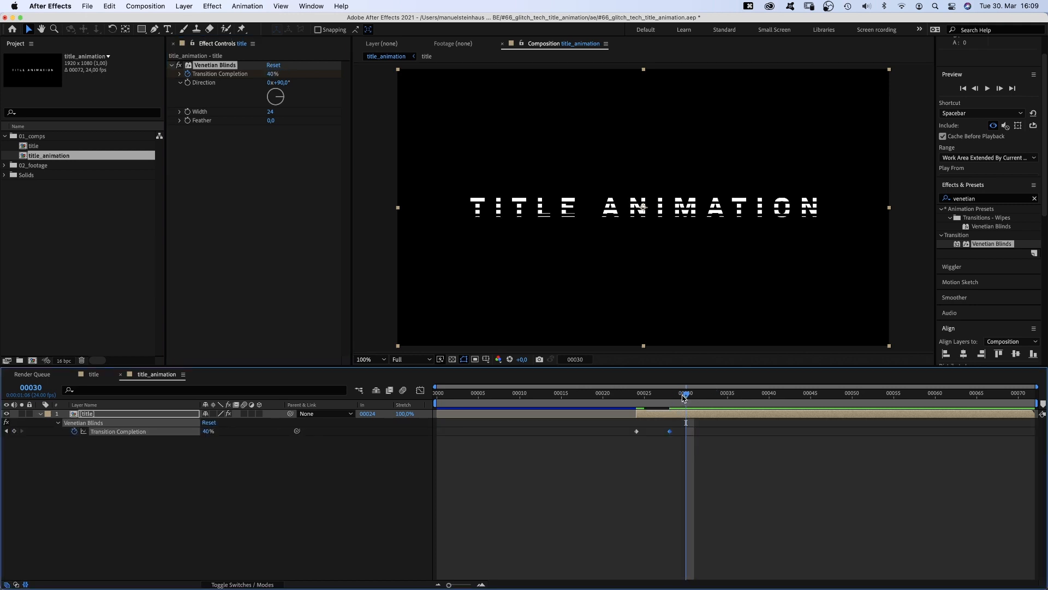
pyautogui.click(272, 74)
pyautogui.write('0')
pyautogui.press('Return')
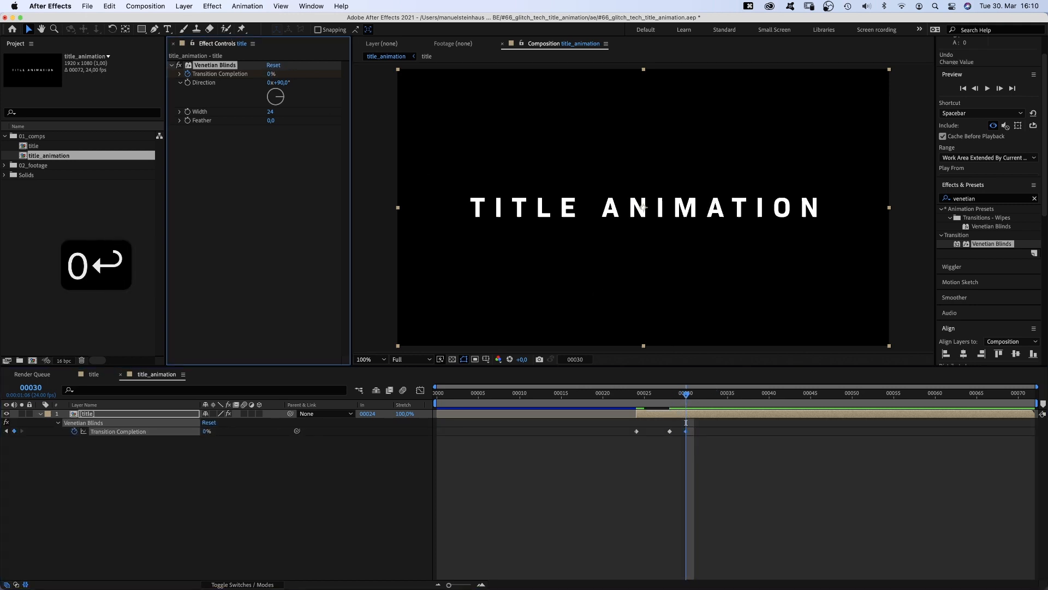
# - Add a Transition Completion keyframe at frame 42, then set it to 80% at frame 43
pyautogui.moveTo(685, 394); pyautogui.dragTo(785, 401)
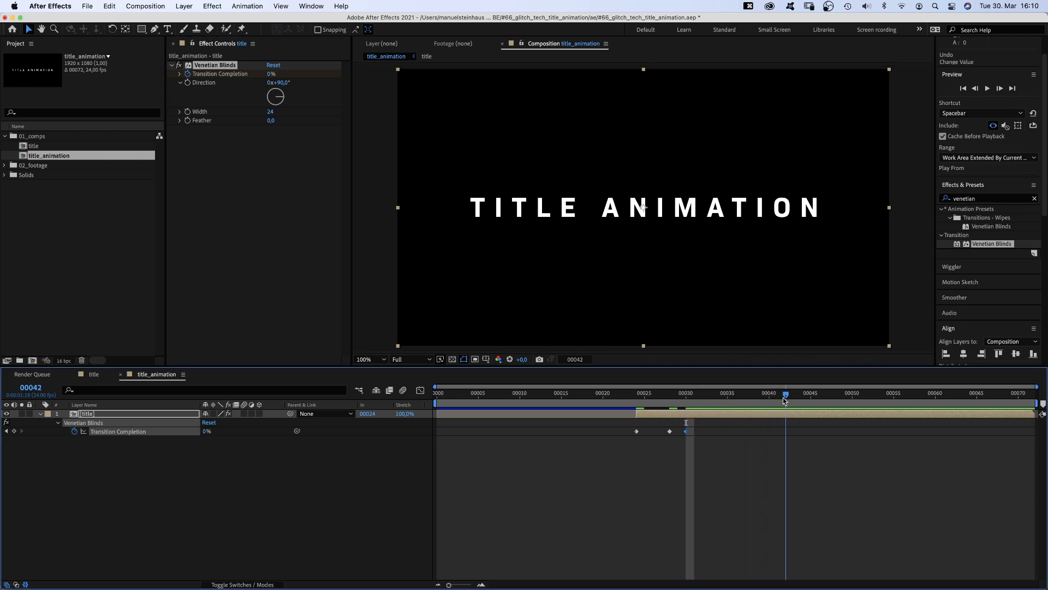
pyautogui.click(14, 431)
pyautogui.press('pagedown')
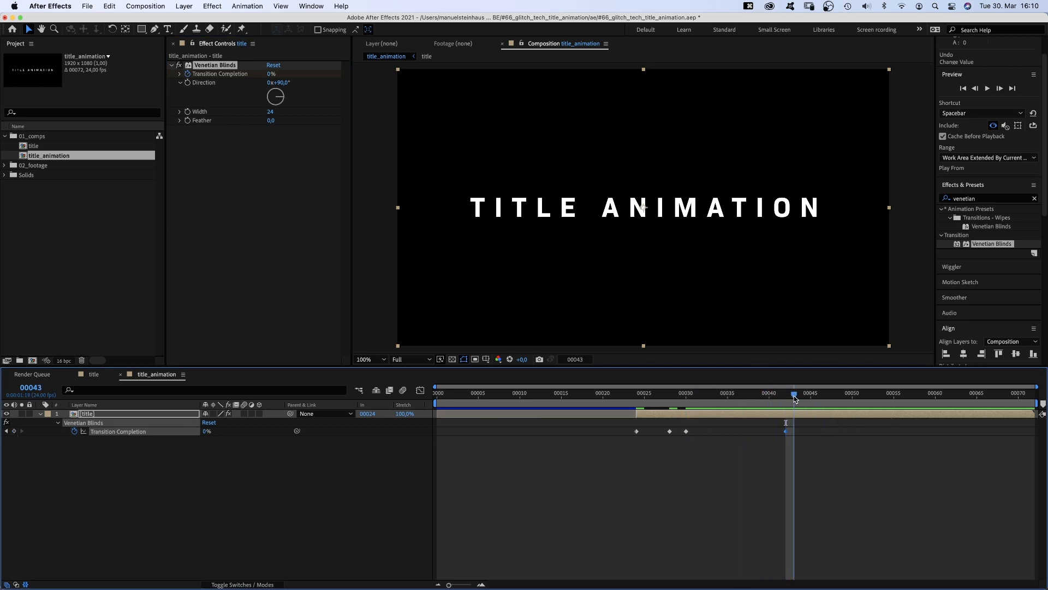
pyautogui.write('80')
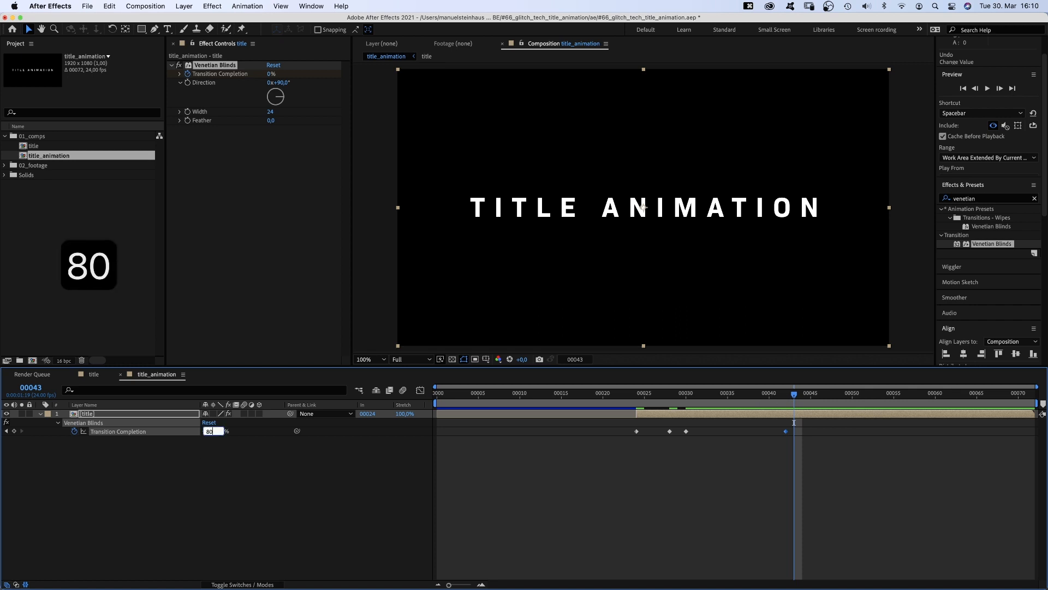
pyautogui.press('Return')
# - Jump to frame 45 and set Transition Completion to 50%
pyautogui.press('super+Right')
pyautogui.press('super+Right')
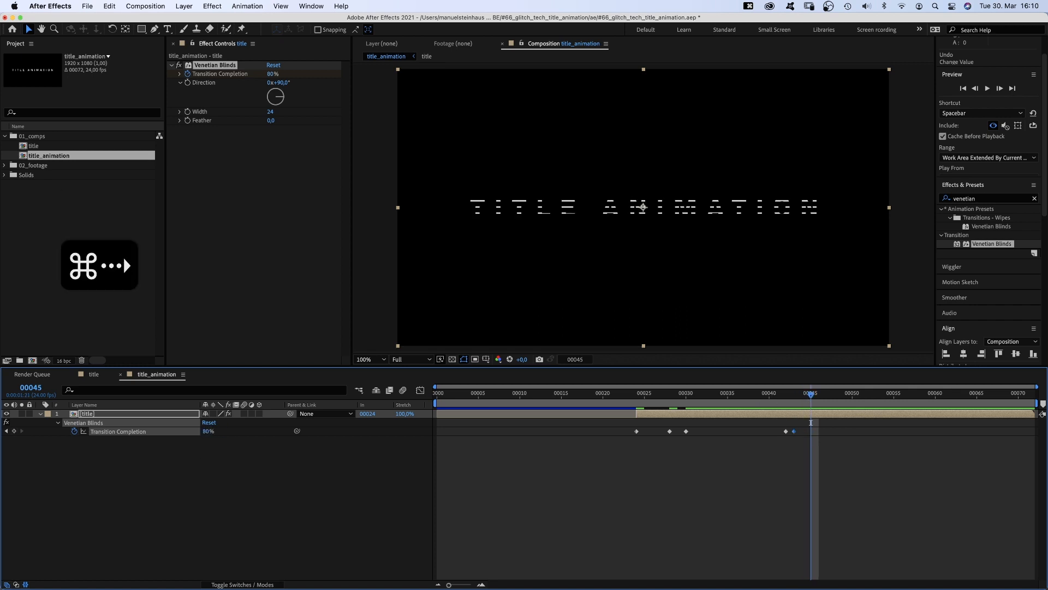
pyautogui.write('50')
pyautogui.press('Return')
# - Step to frame 46 and set Transition Completion to 0%
pyautogui.press('super+Right')
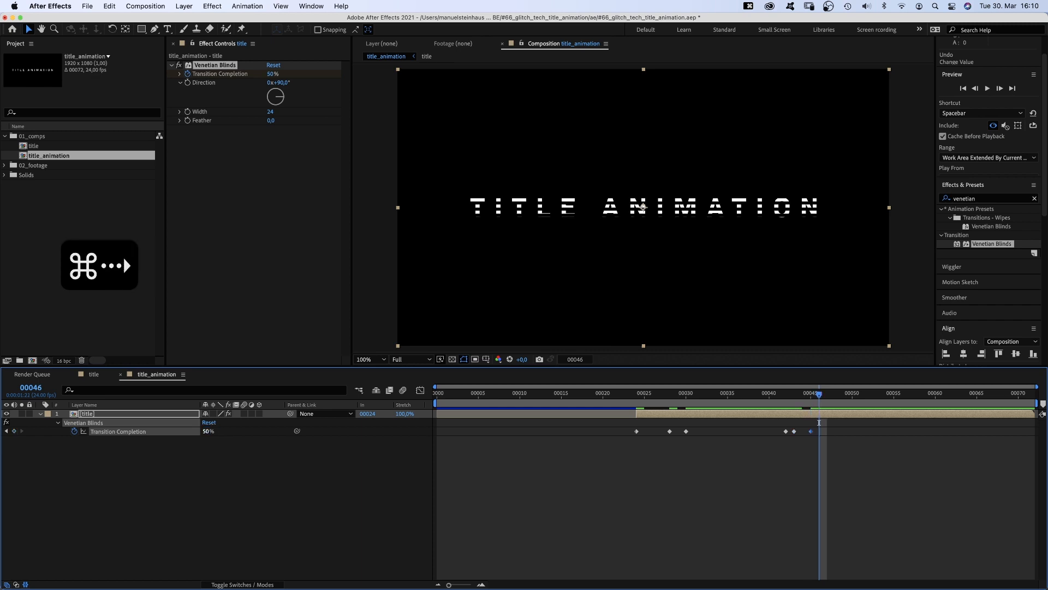
pyautogui.write('0')
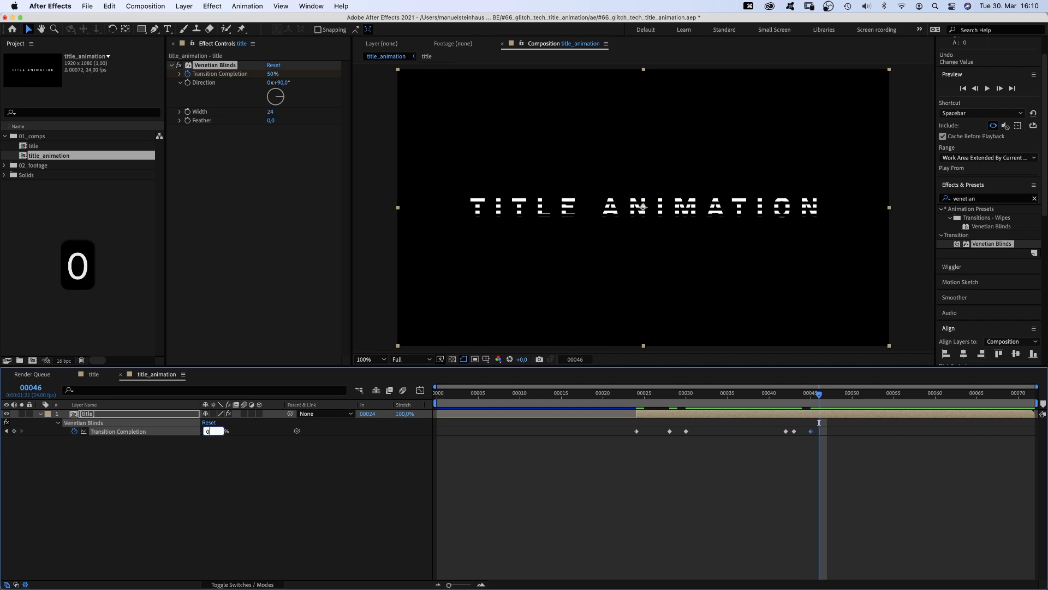
pyautogui.press('Return')
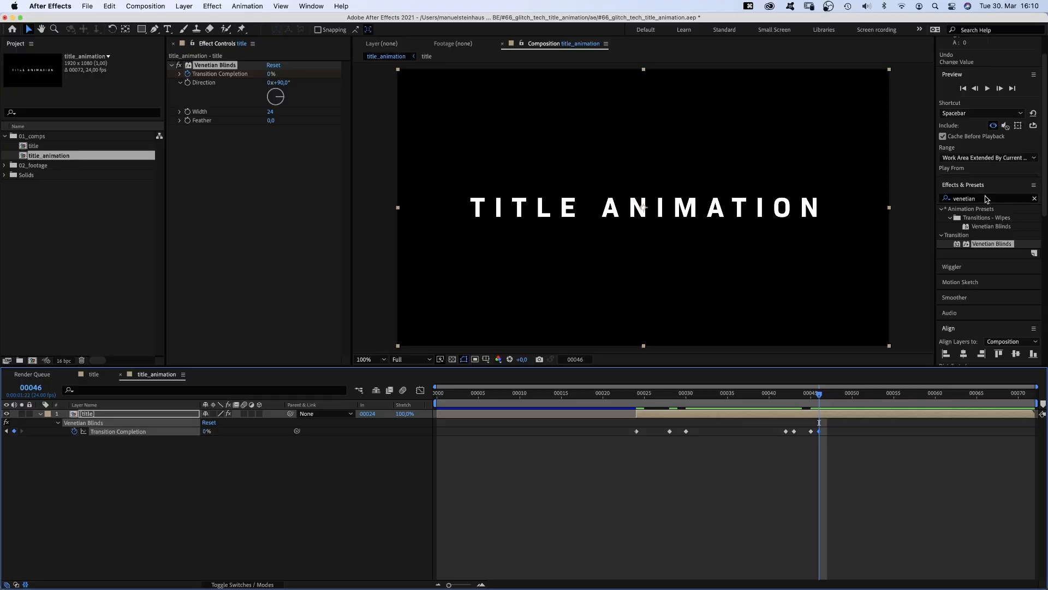
# - Search the effects for CC Block Load and apply it to the title layer
pyautogui.write('cc blo')
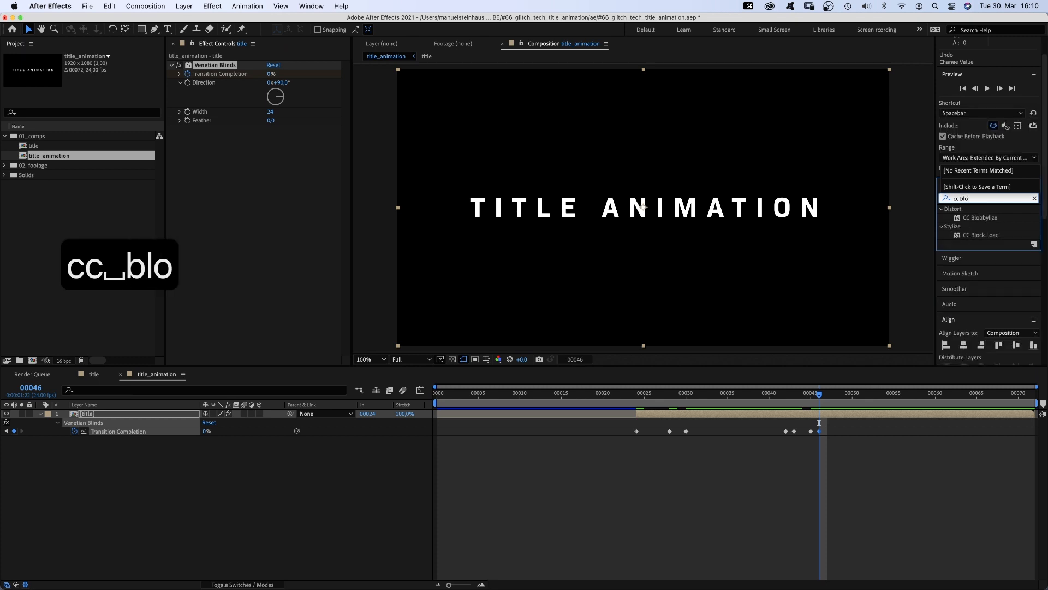
pyautogui.moveTo(981, 234); pyautogui.dragTo(207, 217)
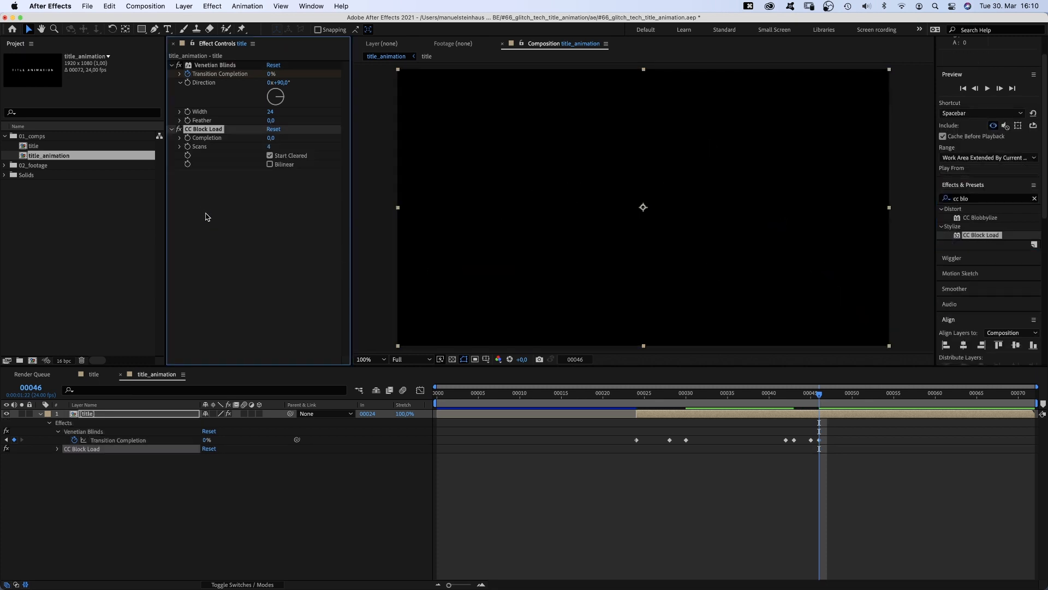
# - Return to frame 24 and keyframe CC Block Load Completion at 2
pyautogui.moveTo(644, 394); pyautogui.dragTo(641, 404)
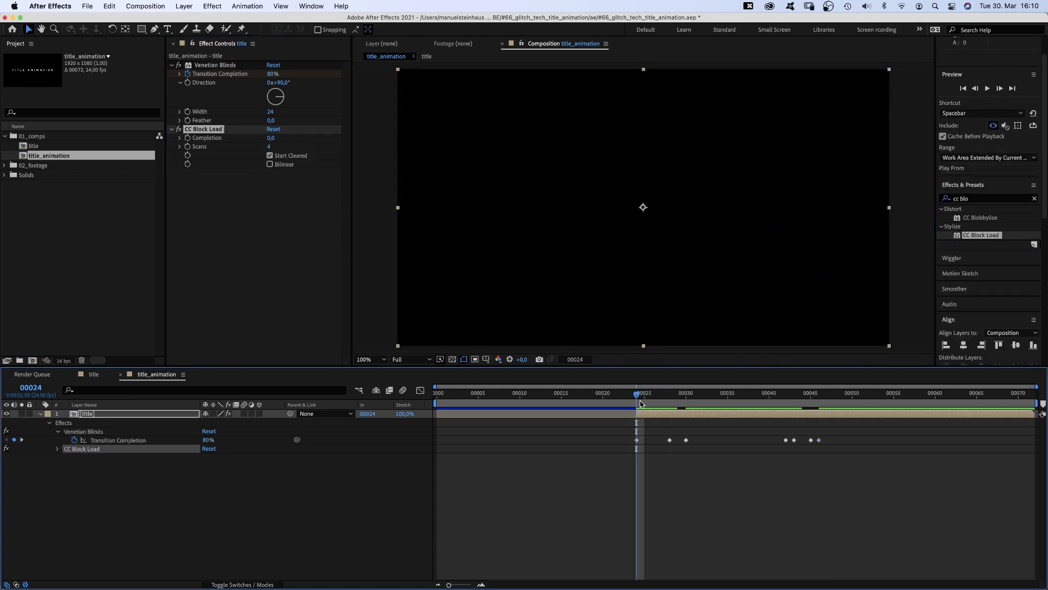
pyautogui.click(270, 138)
pyautogui.write('2')
pyautogui.press('Return')
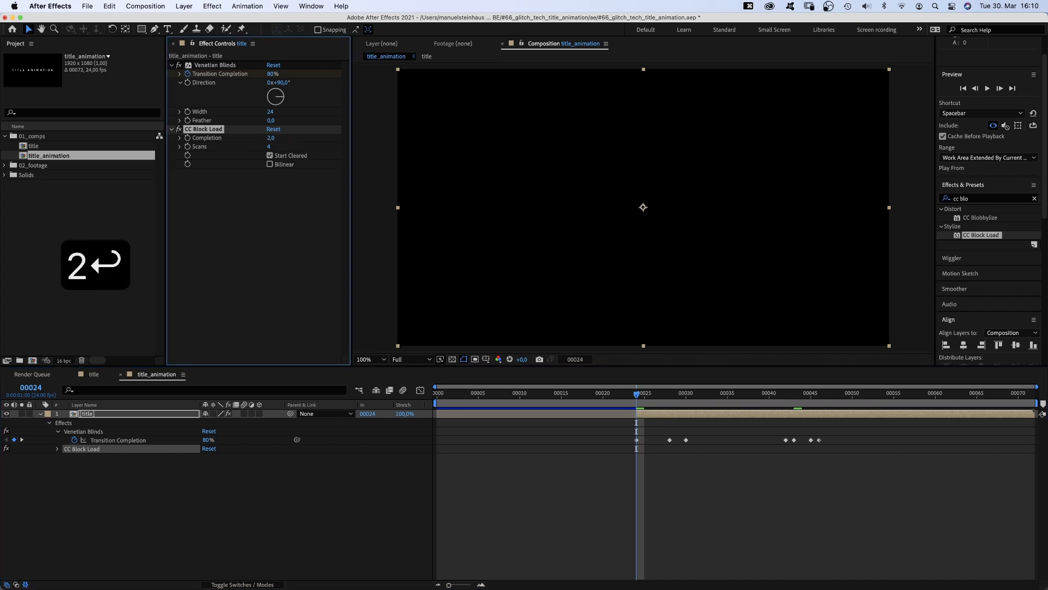
# - Set CC Block Load Scans to 16 and reveal the layer's animated properties
pyautogui.moveTo(268, 148); pyautogui.dragTo(319, 142)
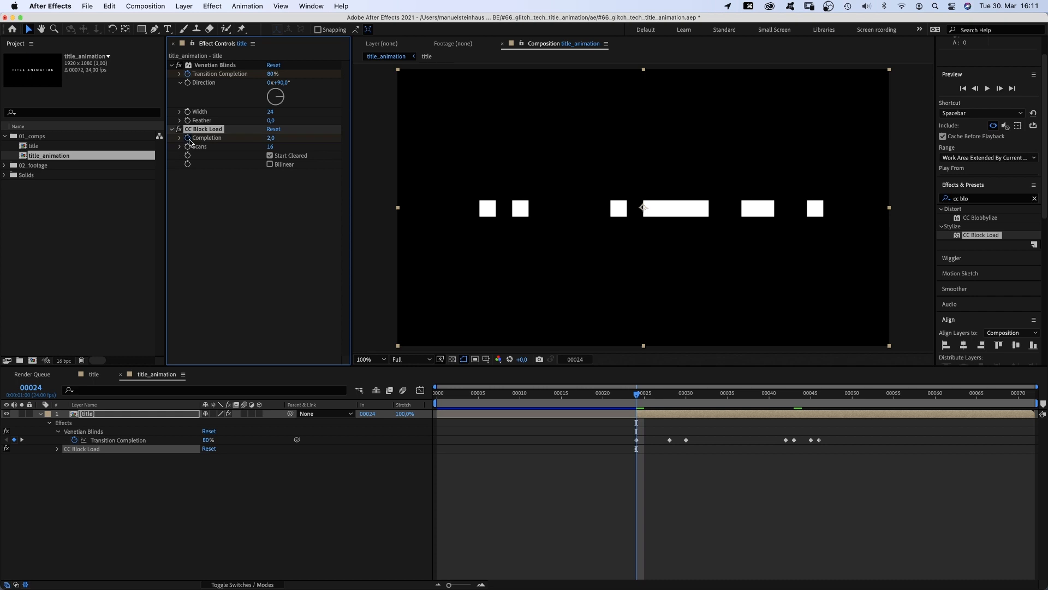
pyautogui.press('u')
pyautogui.press('u')
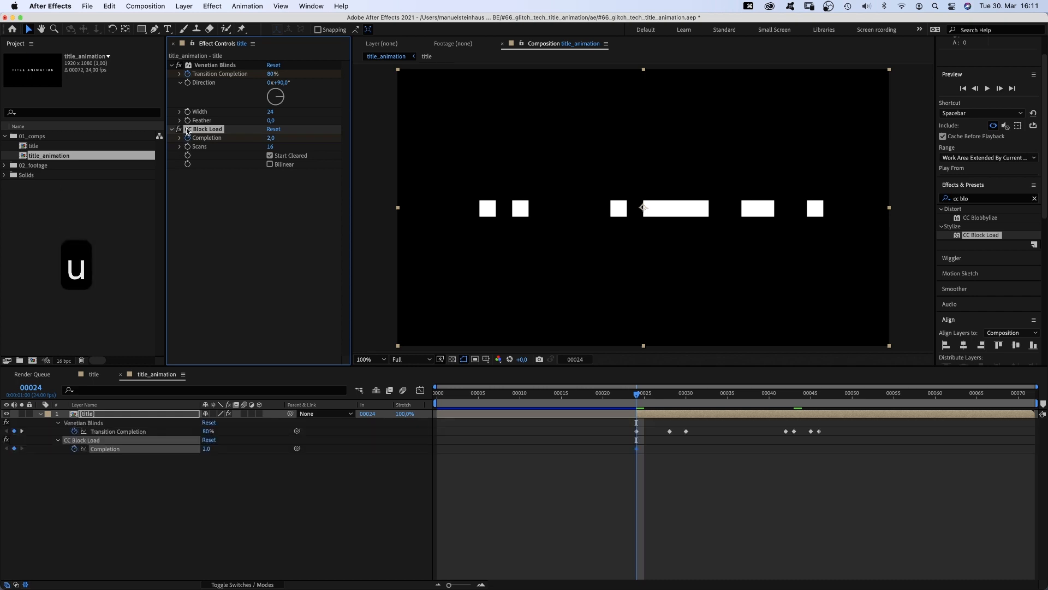
# - Keyframe CC Block Load Completion at 1, 3 and 4 on frames 25, 26 and 27
pyautogui.press('super+Right')
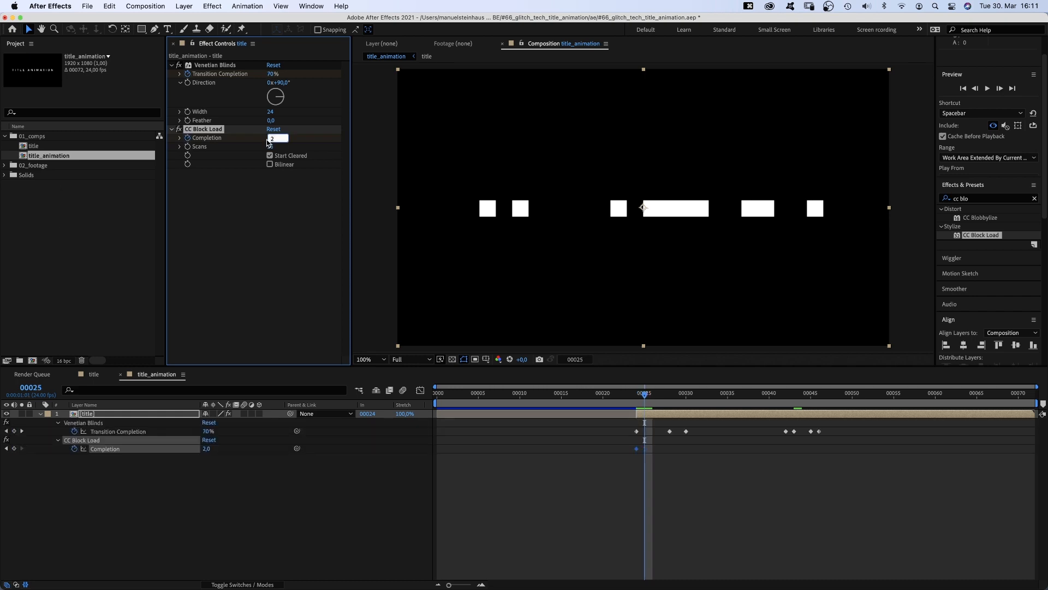
pyautogui.write('1')
pyautogui.press('Return')
pyautogui.press('super+Right')
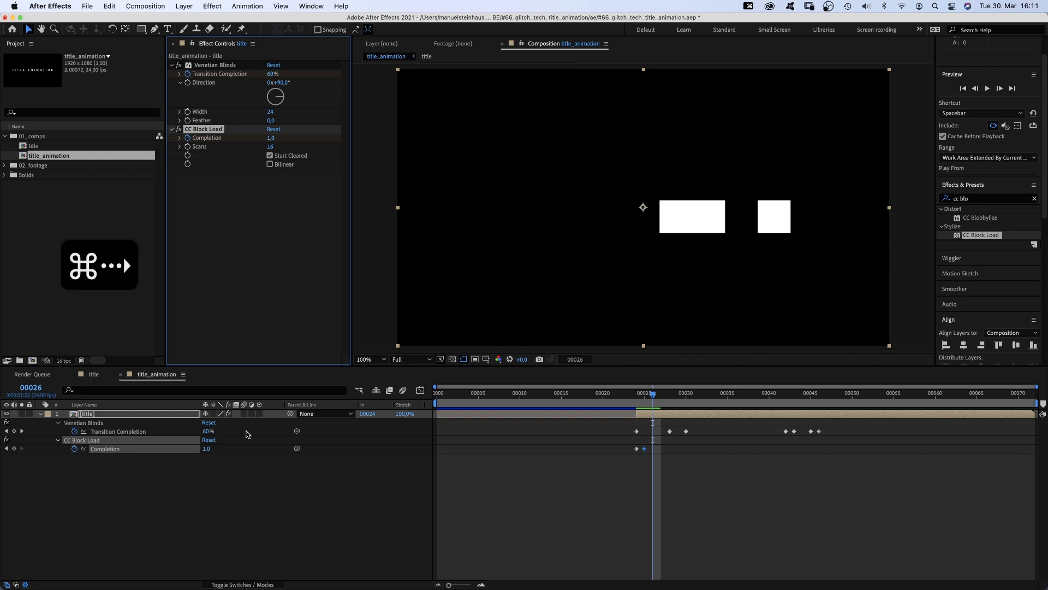
pyautogui.write('3')
pyautogui.press('Return')
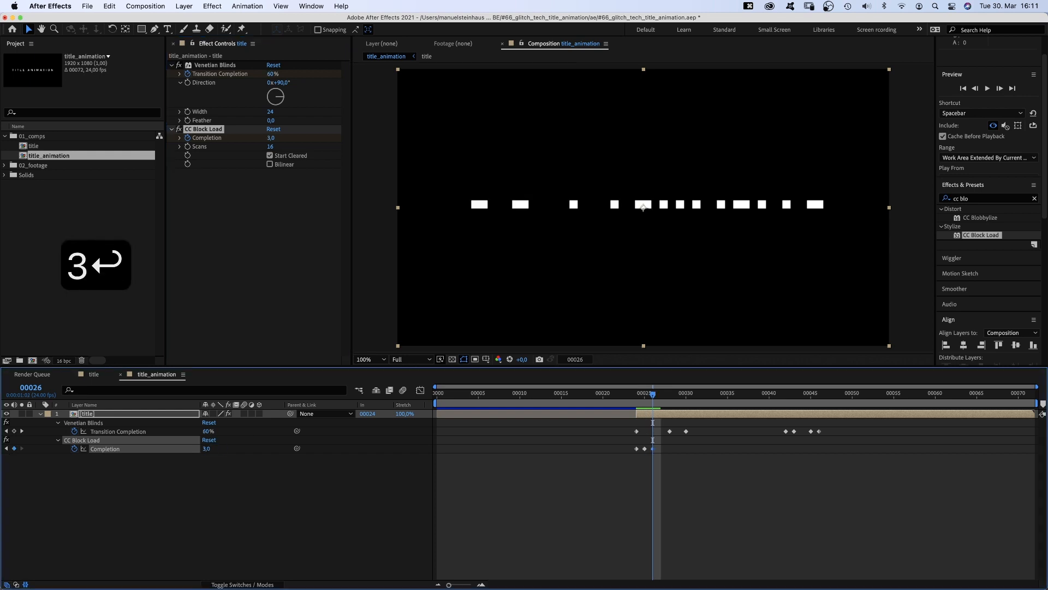
pyautogui.press('super+Right')
pyautogui.click(204, 448)
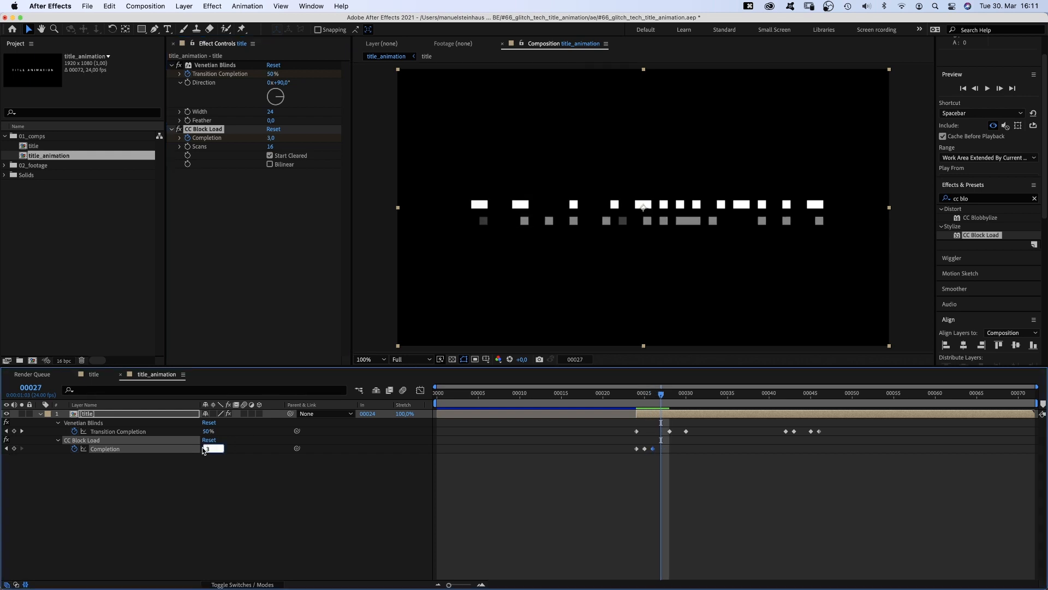
pyautogui.write('4')
pyautogui.press('Return')
# - Keyframe CC Block Load Completion at 2, 9 and 100 on frames 28, 29 and 30
pyautogui.press('super+Right')
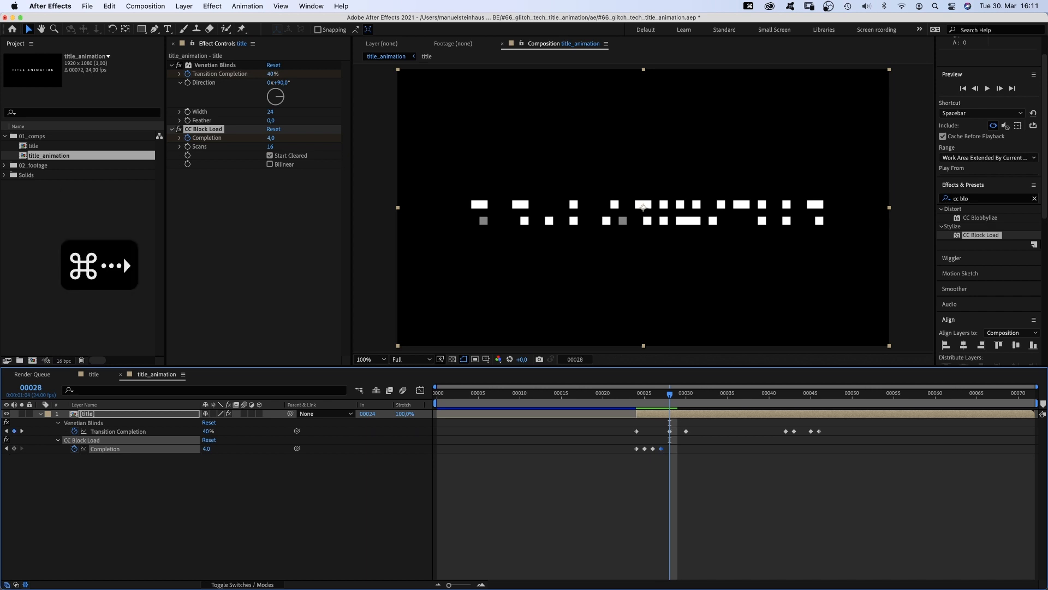
pyautogui.write('2')
pyautogui.press('Return')
pyautogui.press('super+Right')
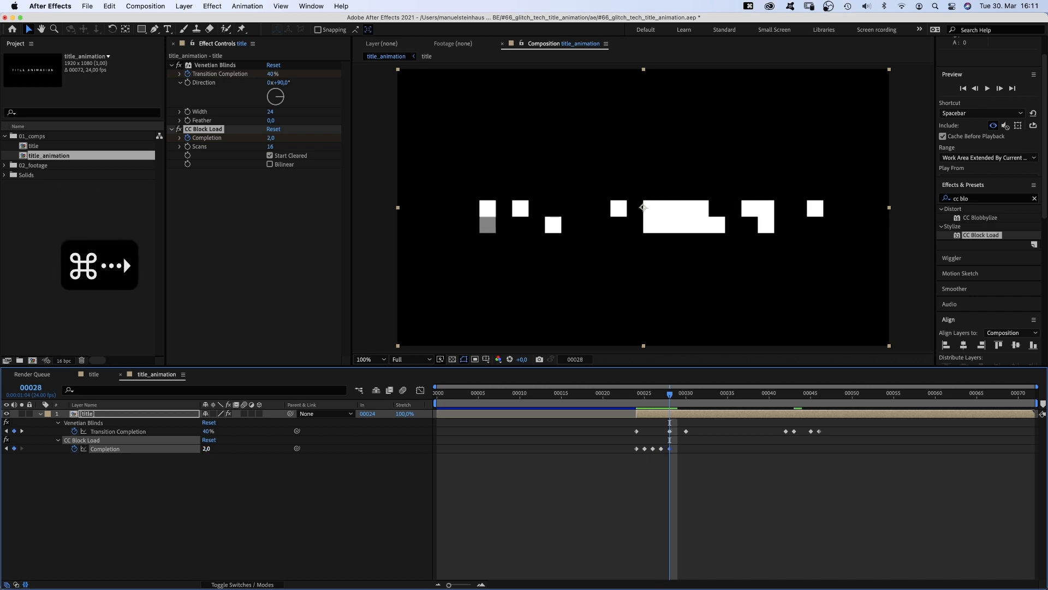
pyautogui.write('9')
pyautogui.press('Return')
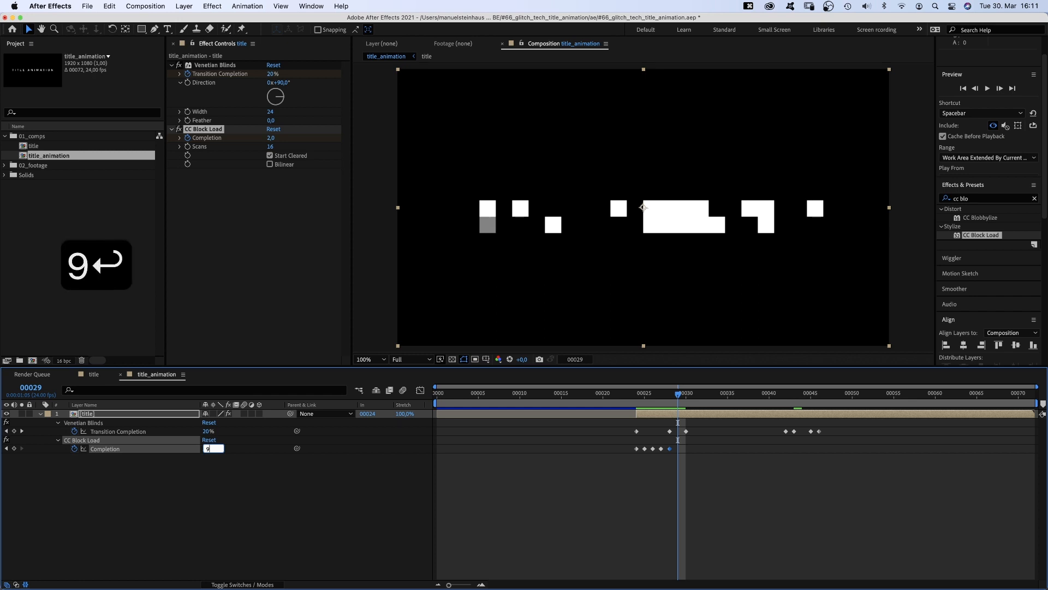
pyautogui.press('super+Right')
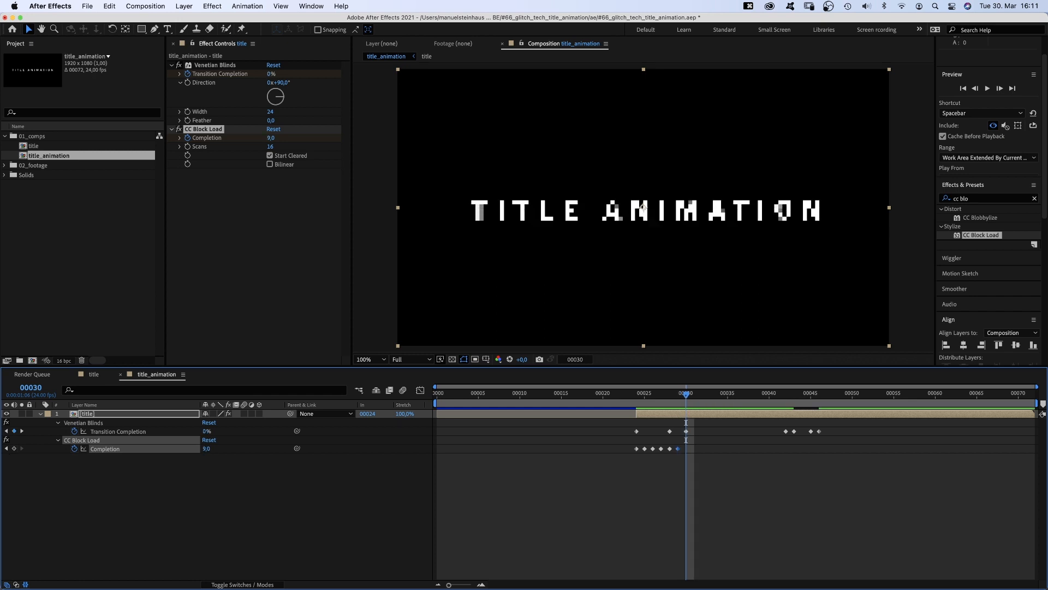
pyautogui.write('100')
pyautogui.press('Return')
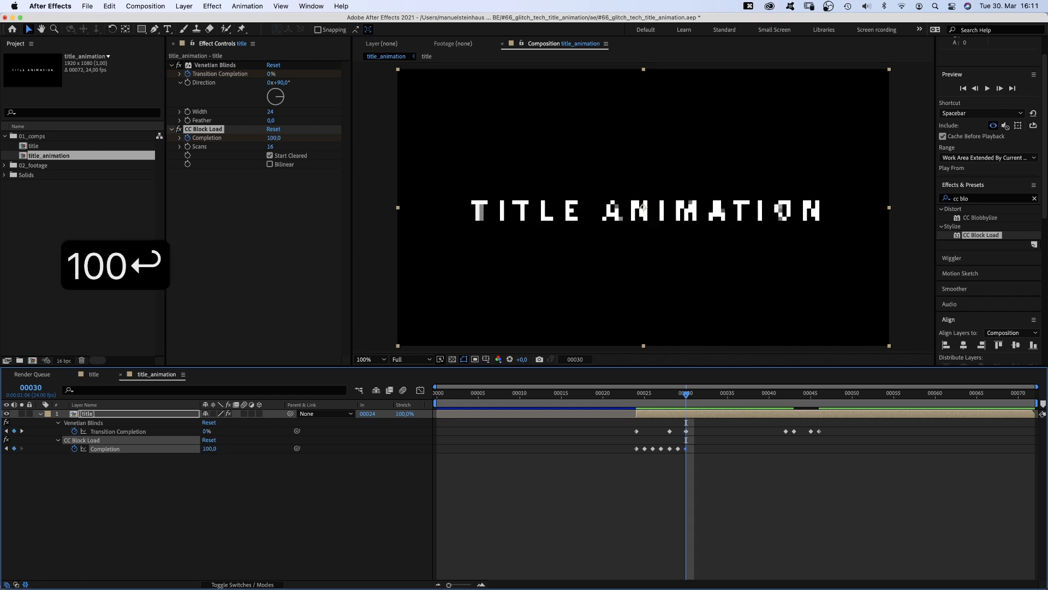
# - Keyframe CC Block Load Completion at 1 on frame 43 and 3 on frame 44
pyautogui.moveTo(775, 404); pyautogui.dragTo(785, 404)
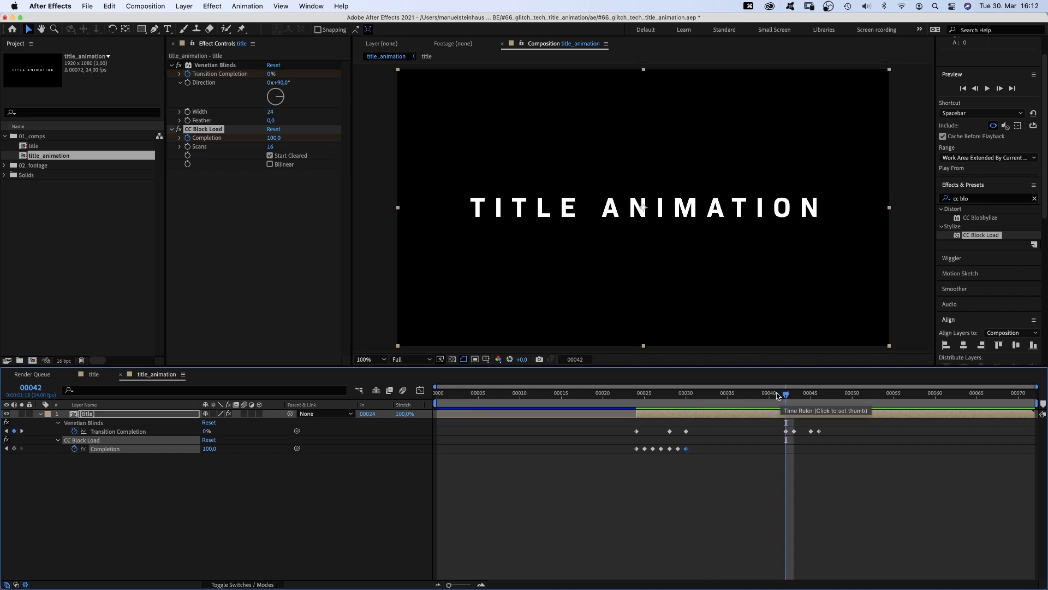
pyautogui.press('super+Right')
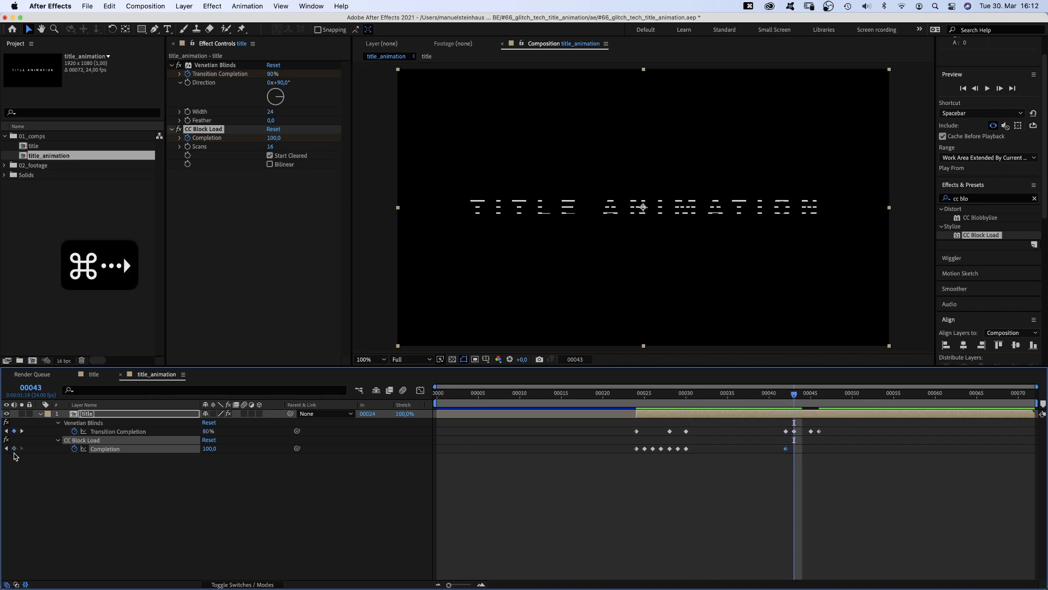
pyautogui.click(210, 448)
pyautogui.write('1')
pyautogui.press('Return')
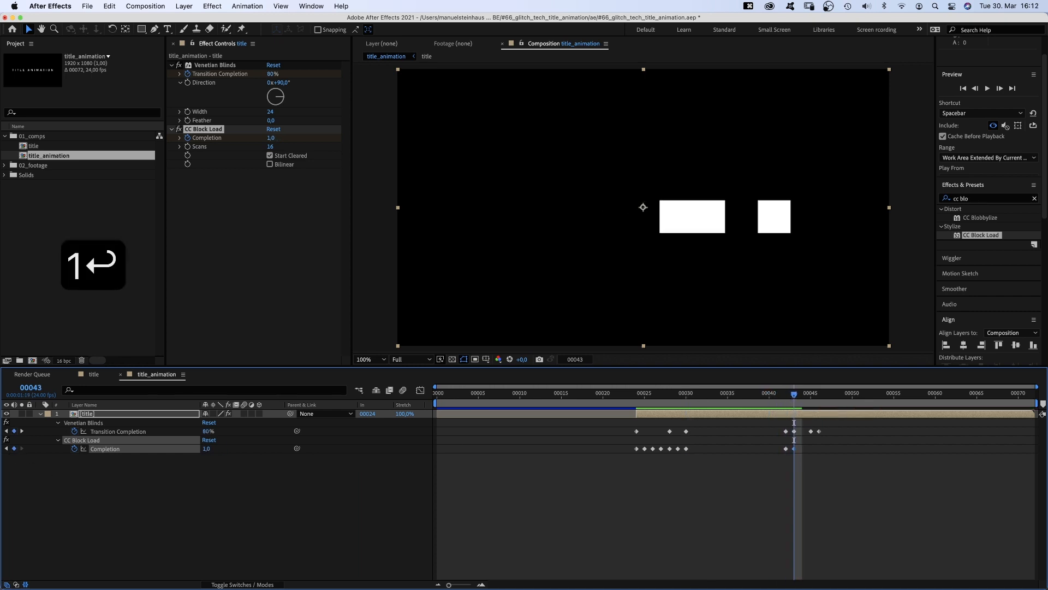
pyautogui.press('super+Right')
pyautogui.write('3')
pyautogui.press('Return')
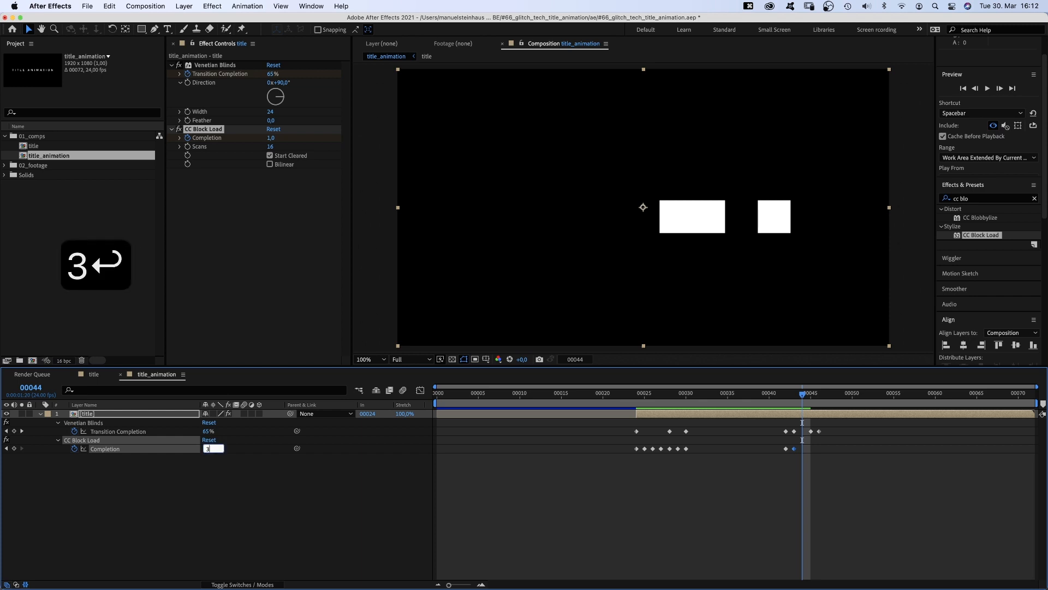
# - Keyframe CC Block Load Completion at 6 on frame 45 and 100 on frame 46, then preview the animation
pyautogui.press('super+Right')
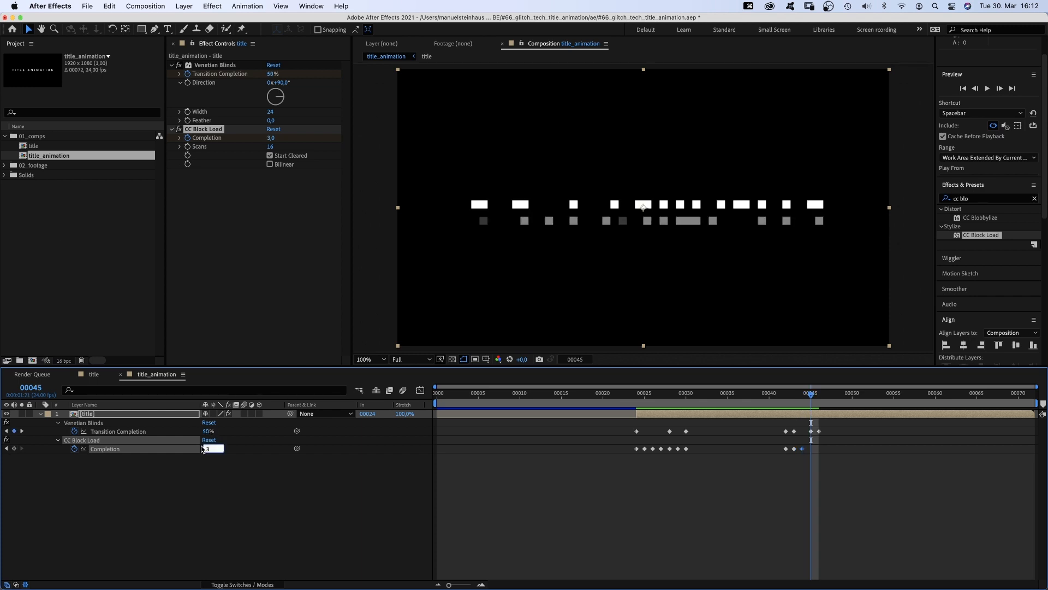
pyautogui.write('6')
pyautogui.press('Return')
pyautogui.press('super+Right')
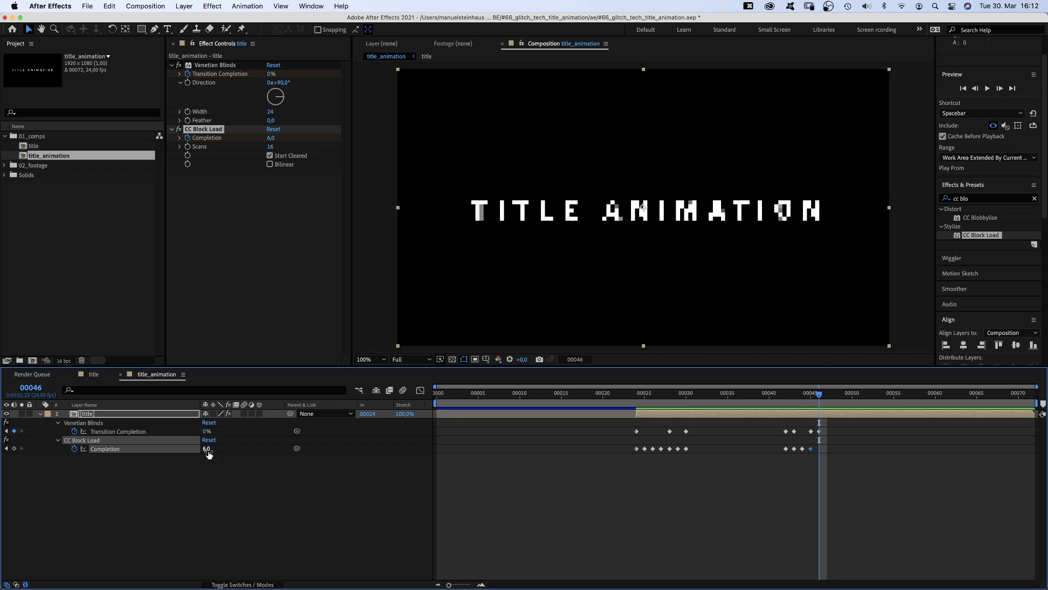
pyautogui.write('100')
pyautogui.press('Return')
pyautogui.press('space')
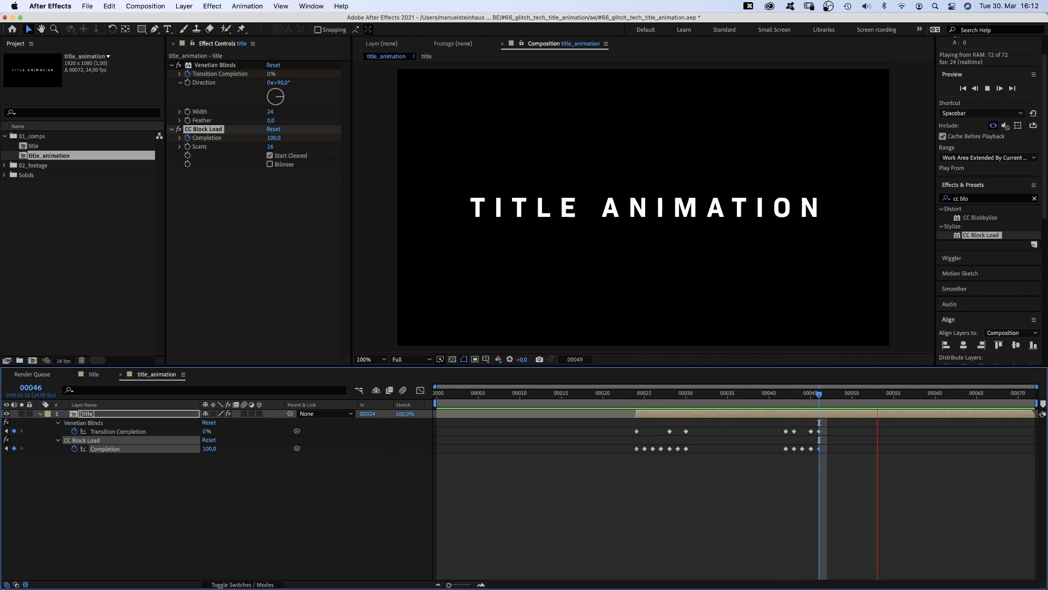
pyautogui.press('space')
# - Apply CC Scale Wipe to the title layer with Stretch 45 and Direction 90°
pyautogui.click(972, 200)
pyautogui.click(976, 204)
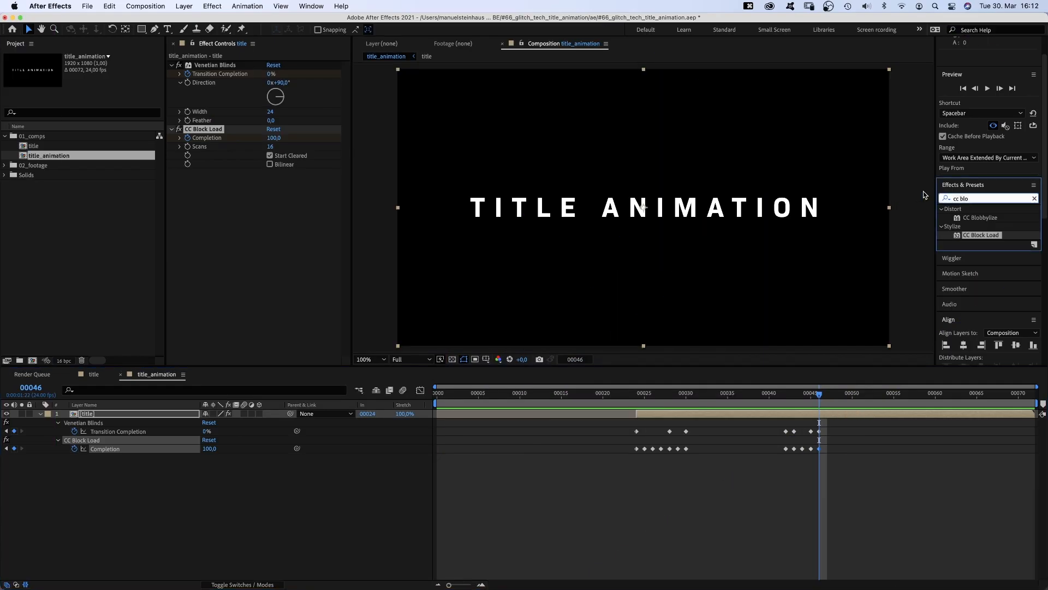
pyautogui.write('cc scale')
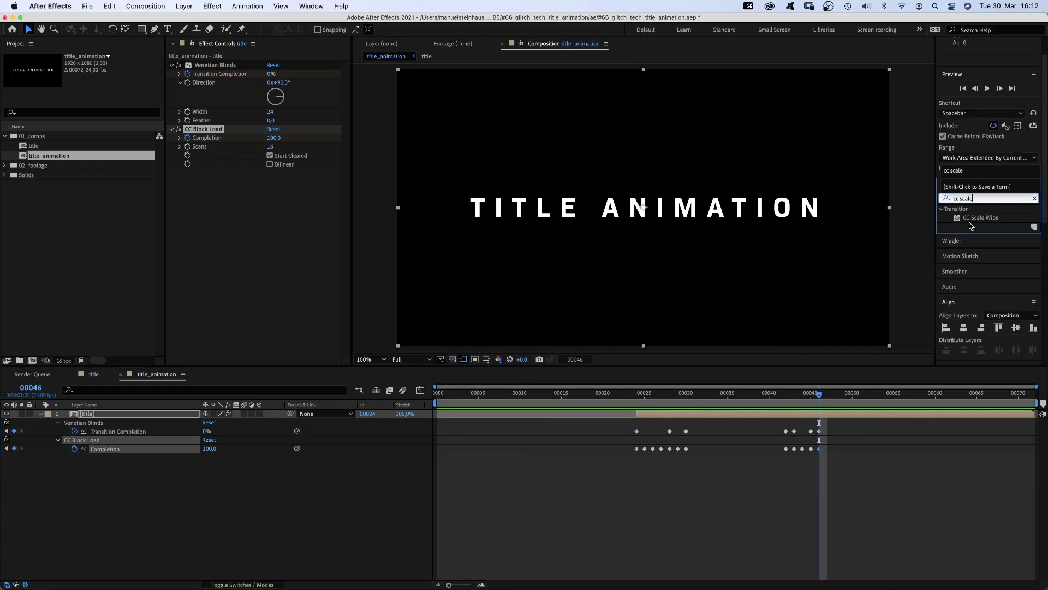
pyautogui.moveTo(981, 218); pyautogui.dragTo(227, 224)
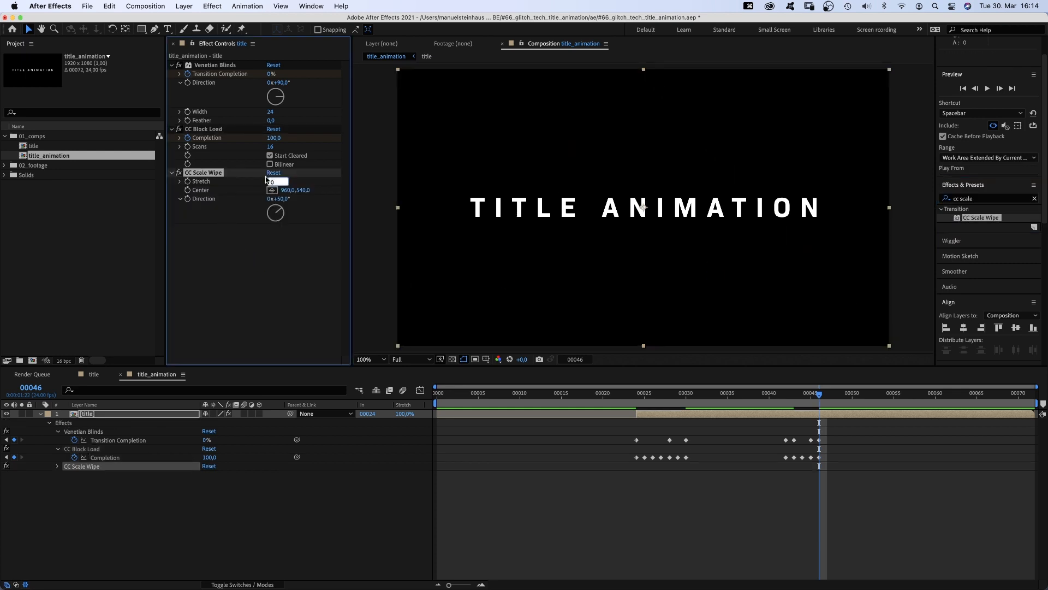
pyautogui.write('45')
pyautogui.press('Return')
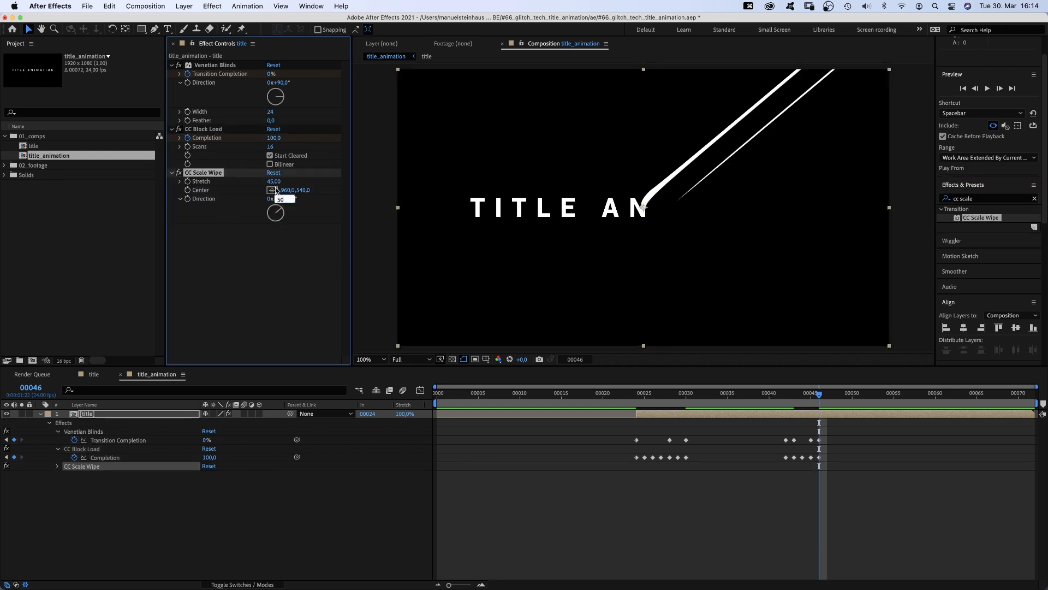
pyautogui.write('90')
pyautogui.press('Return')
# - On frame 24, move the CC Scale Wipe Center to about 1034,540 and start keyframing it
pyautogui.click(684, 394)
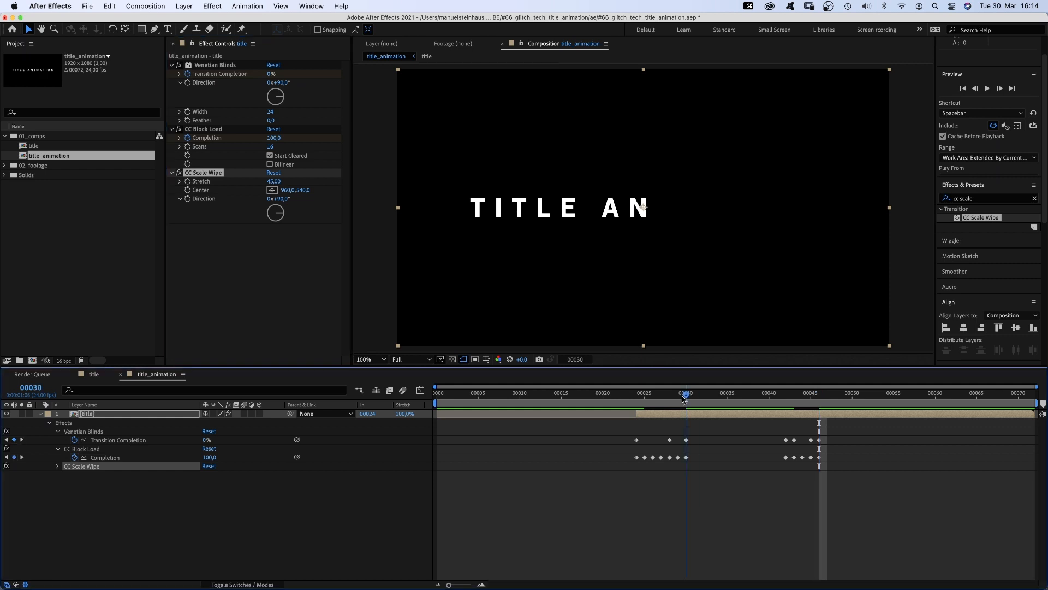
pyautogui.moveTo(683, 394); pyautogui.dragTo(637, 395)
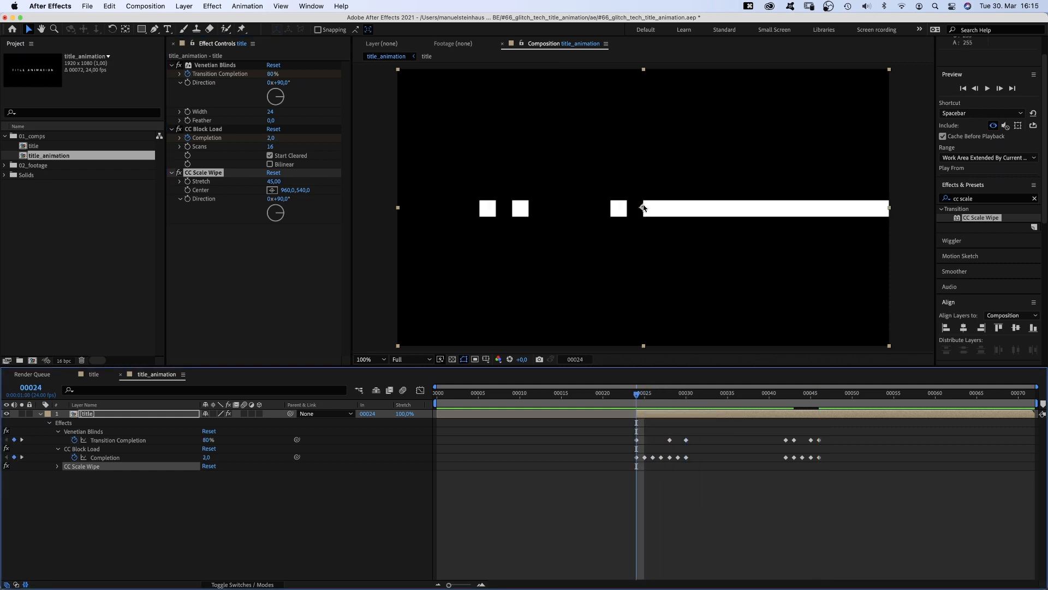
pyautogui.moveTo(644, 208)
pyautogui.mouseDown()
pyautogui.moveTo(614, 206)
pyautogui.moveTo(662, 210)
pyautogui.mouseUp()
pyautogui.click(188, 192)
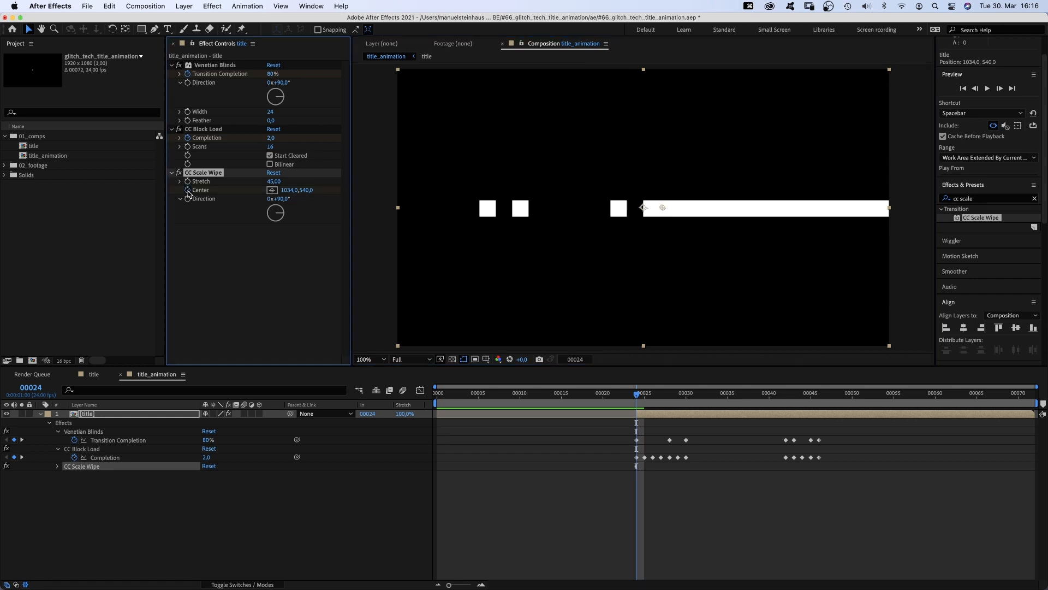
# - Keyframe the wipe Center at about 308,540 on frame 30 and about 1982,540 on frame 31 through frame 42
pyautogui.moveTo(656, 391); pyautogui.dragTo(681, 390)
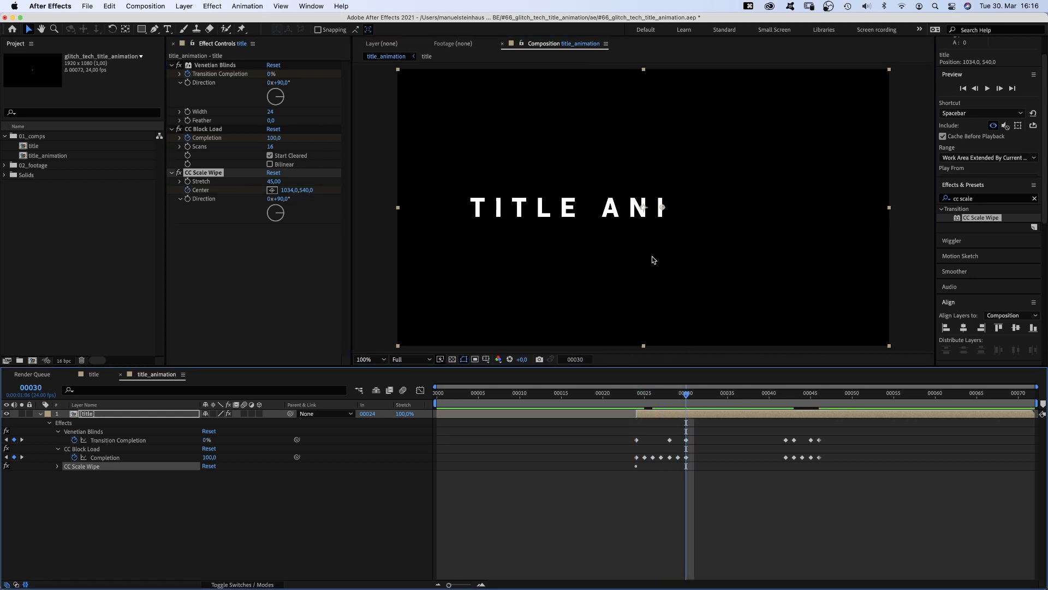
pyautogui.moveTo(663, 209); pyautogui.dragTo(476, 208)
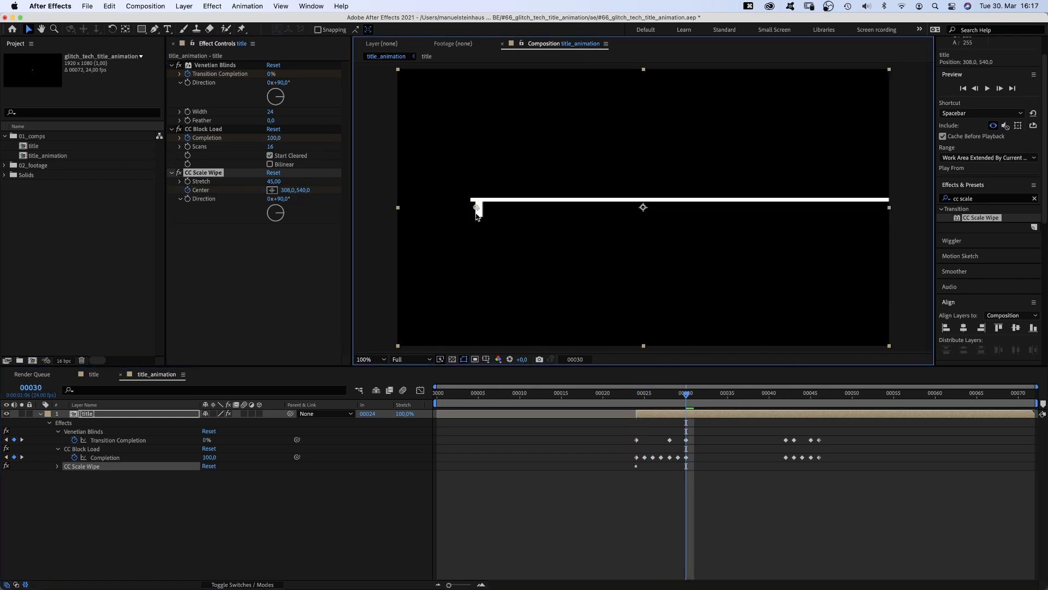
pyautogui.click(692, 397)
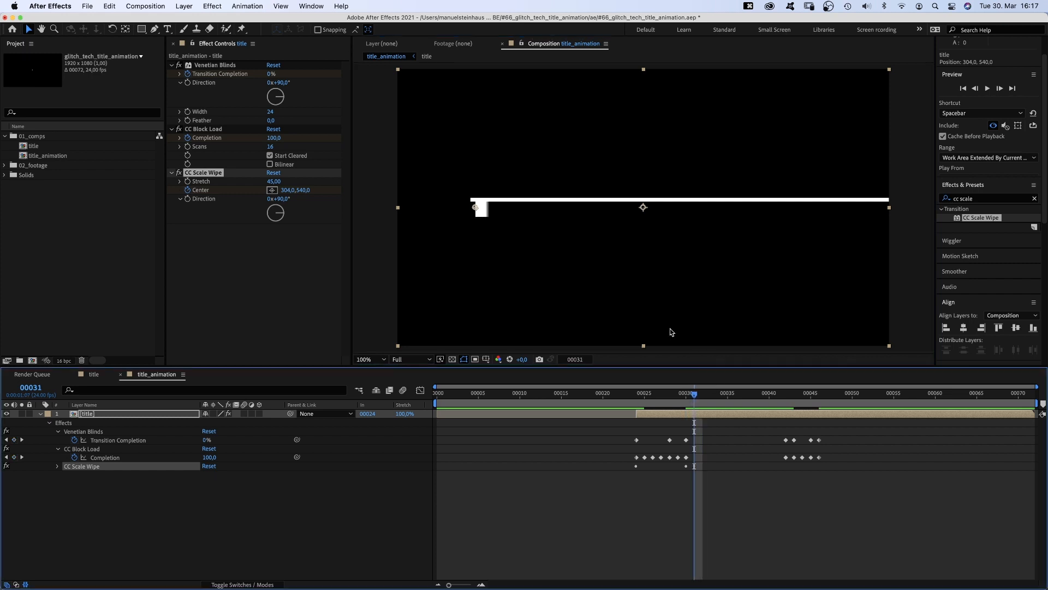
pyautogui.moveTo(475, 210); pyautogui.dragTo(906, 209)
pyautogui.moveTo(760, 394); pyautogui.dragTo(780, 397)
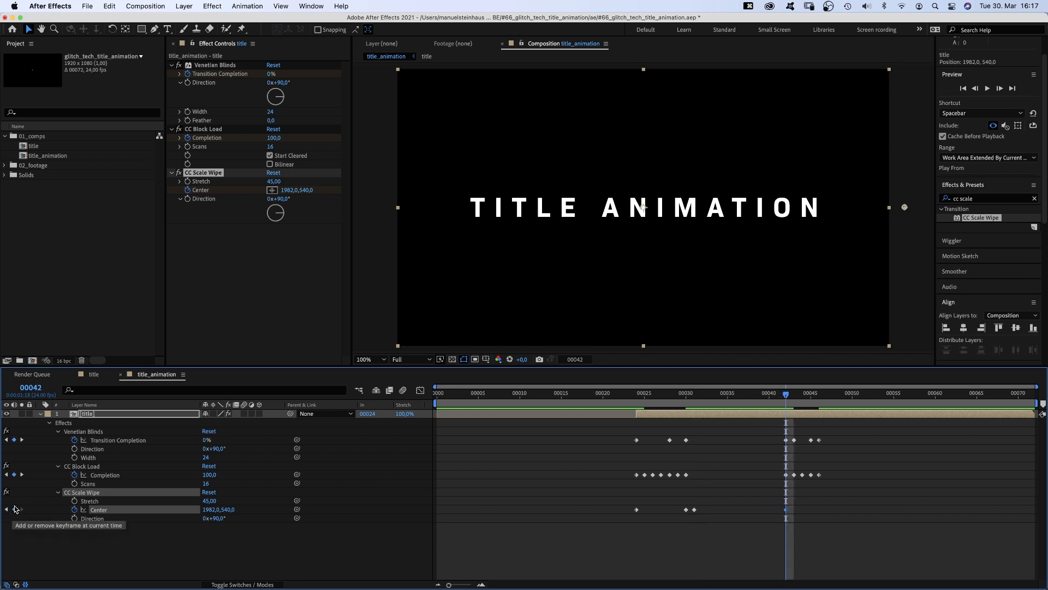
# - Keyframe the wipe Center at about 1224,540 on frame 43 and about 948,540 on frame 45
pyautogui.moveTo(786, 397); pyautogui.dragTo(792, 396)
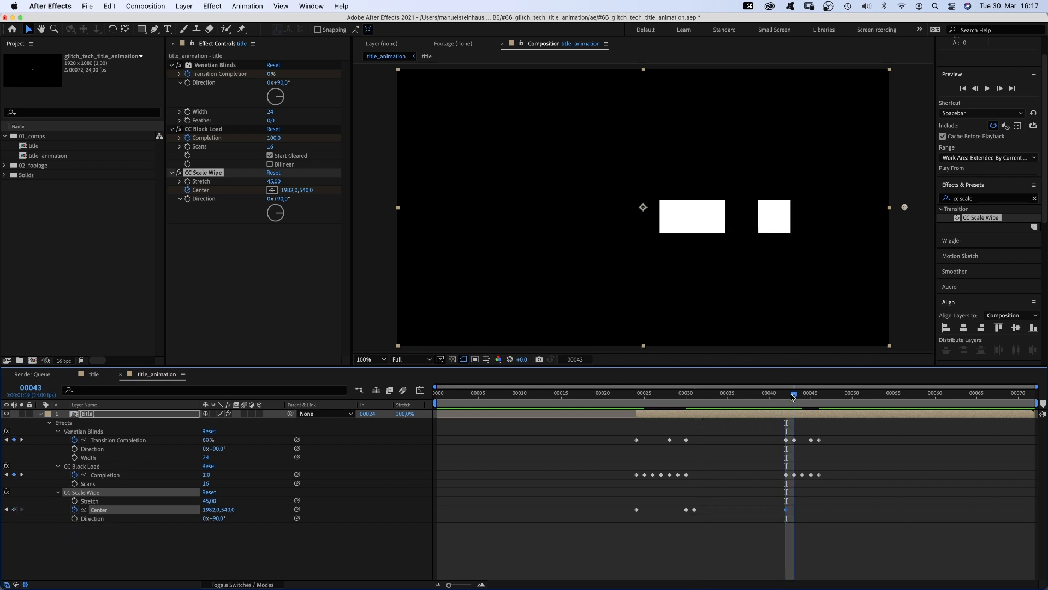
pyautogui.moveTo(904, 207); pyautogui.dragTo(714, 208)
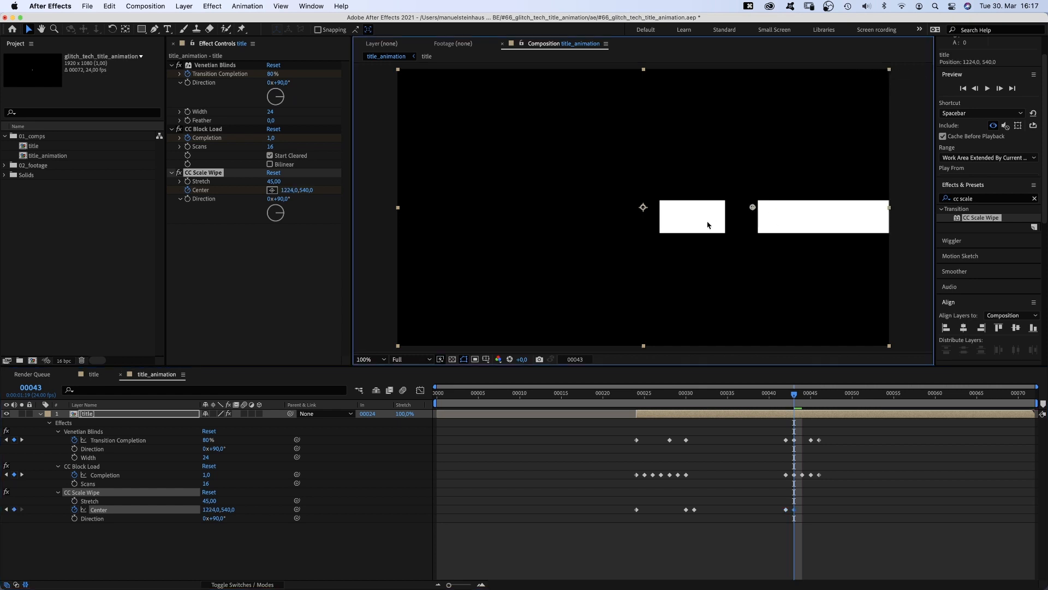
pyautogui.moveTo(802, 400); pyautogui.dragTo(811, 397)
pyautogui.moveTo(715, 208); pyautogui.dragTo(646, 208)
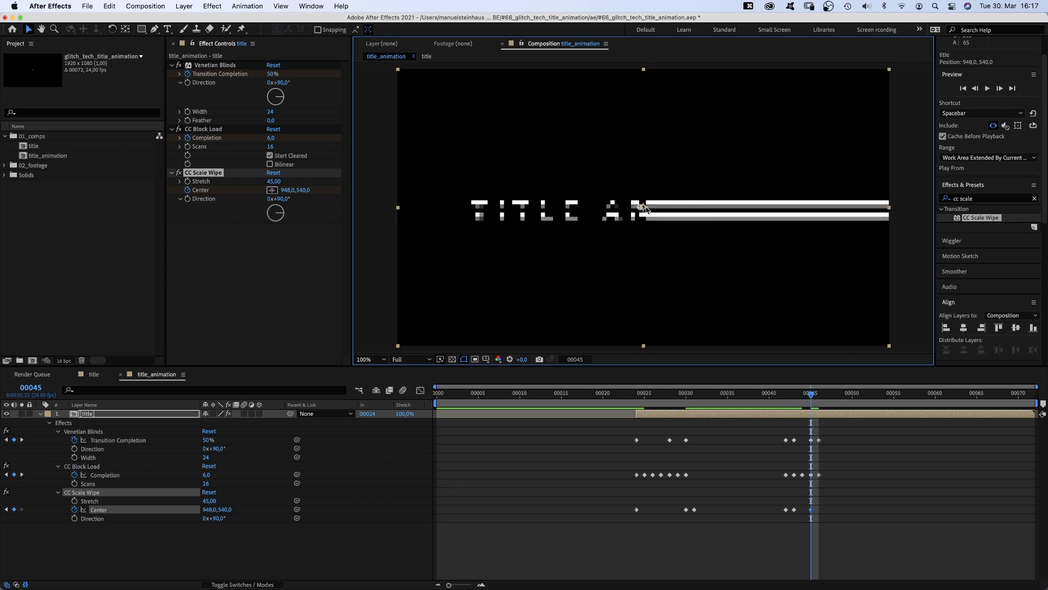
# - Keyframe the wipe Center at about 2048,540 on frame 46 and preview the animation
pyautogui.click(819, 397)
pyautogui.moveTo(643, 208); pyautogui.dragTo(918, 210)
pyautogui.press('space')
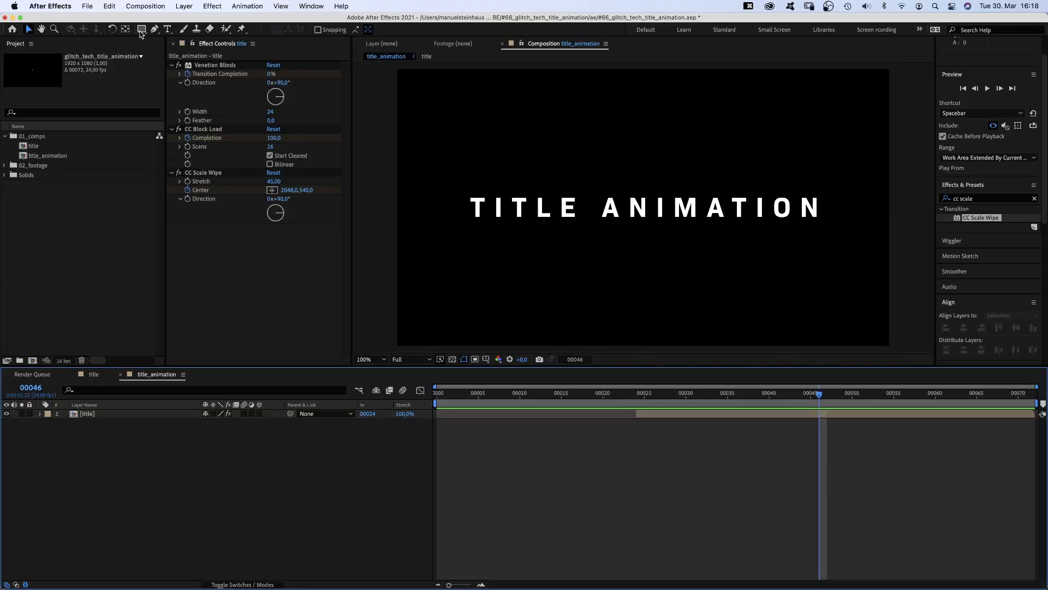
# - Create a full-comp star shape layer with the Star tool and set its Points to 4
pyautogui.moveTo(141, 32); pyautogui.dragTo(167, 77)
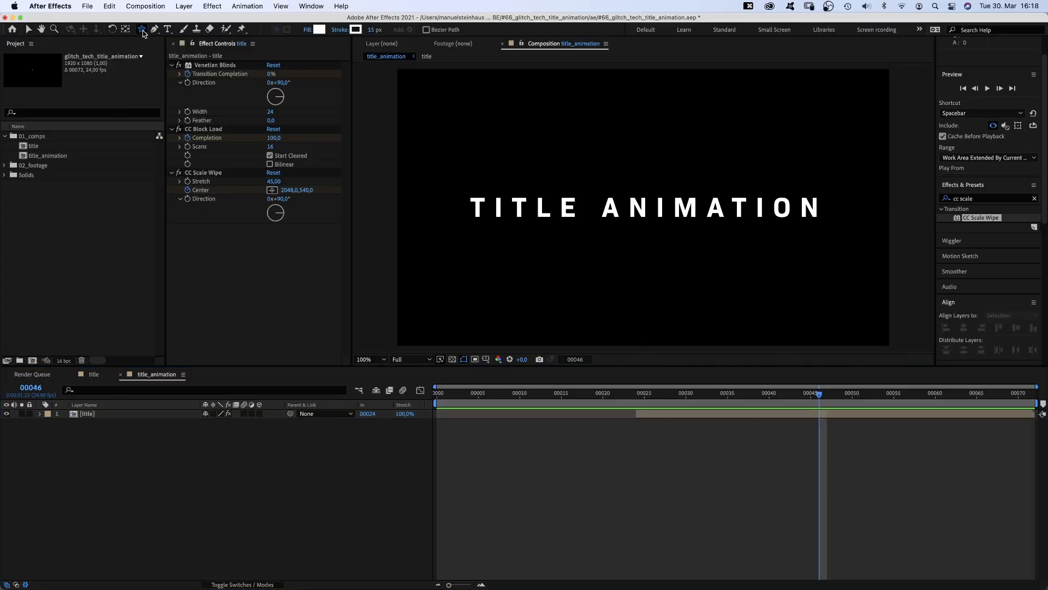
pyautogui.doubleClick(141, 33)
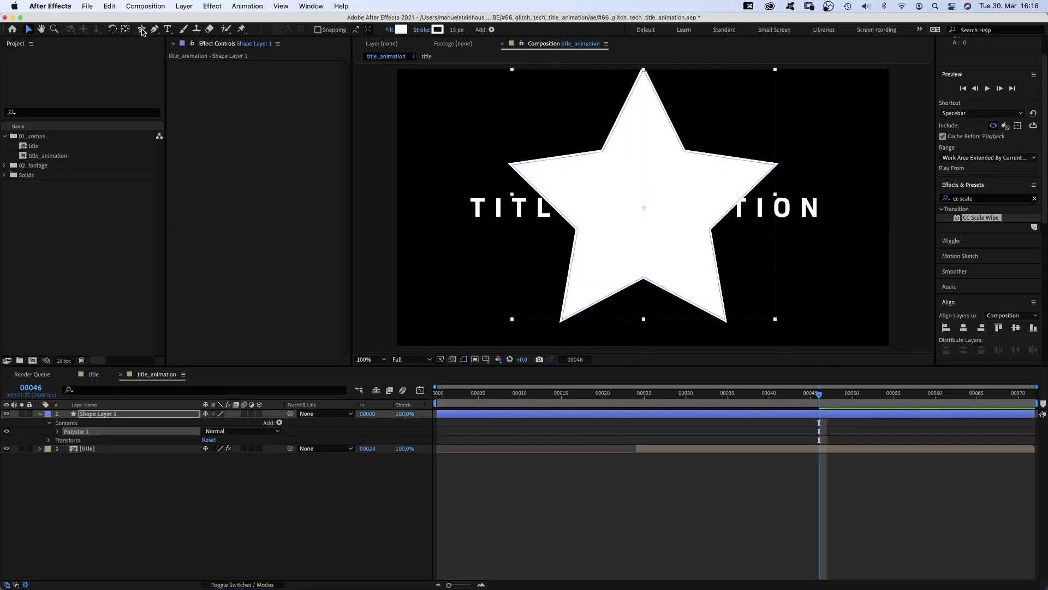
pyautogui.click(56, 431)
pyautogui.click(66, 440)
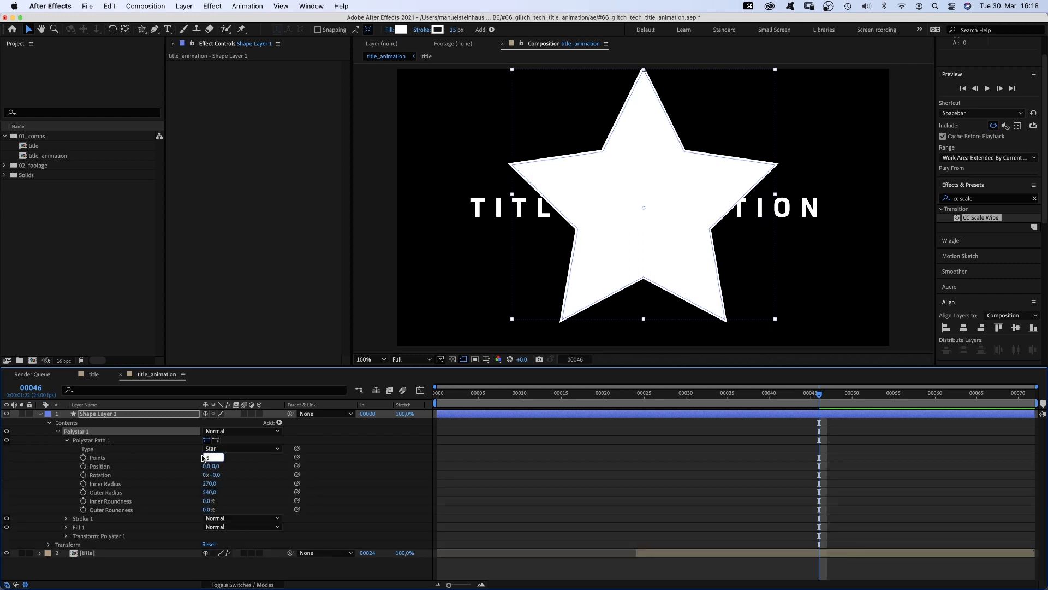
pyautogui.write('4')
pyautogui.press('Return')
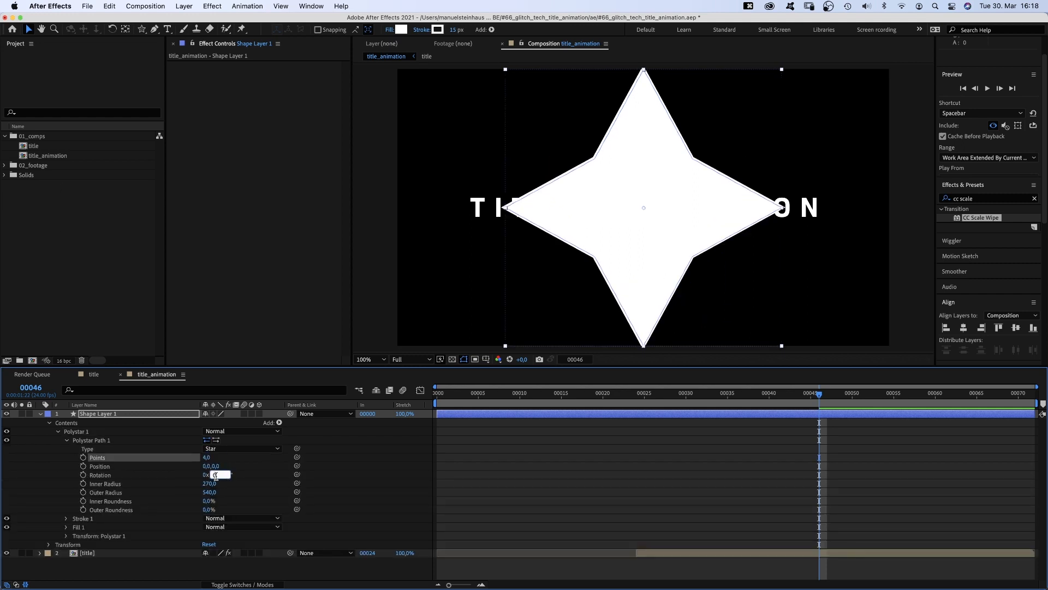
# - Set the star's Rotation to 45°, Inner Radius to 0 and Outer Radius to 140
pyautogui.write('45')
pyautogui.press('Return')
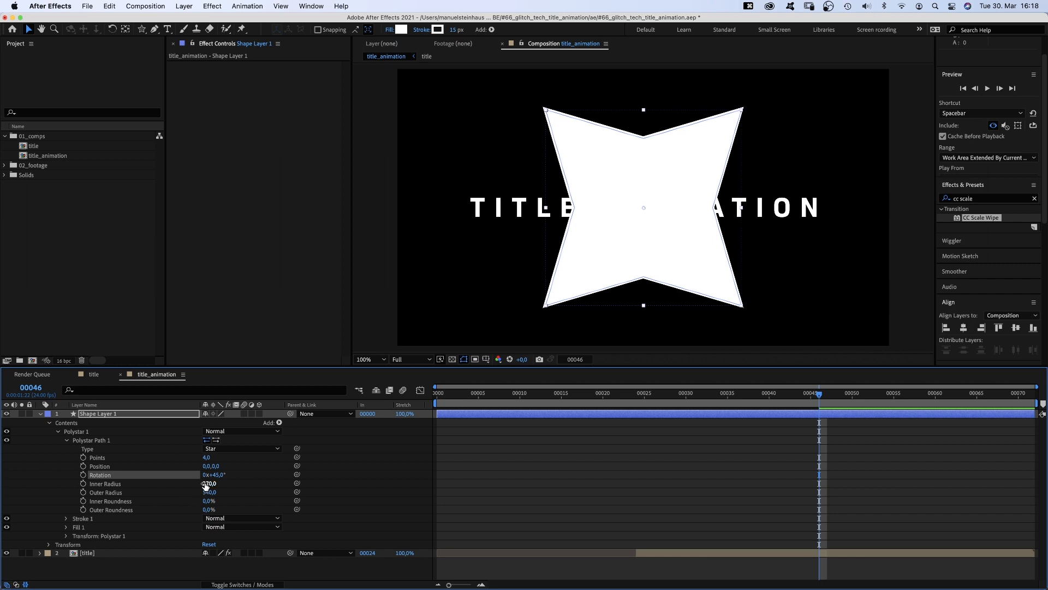
pyautogui.write('0')
pyautogui.press('Return')
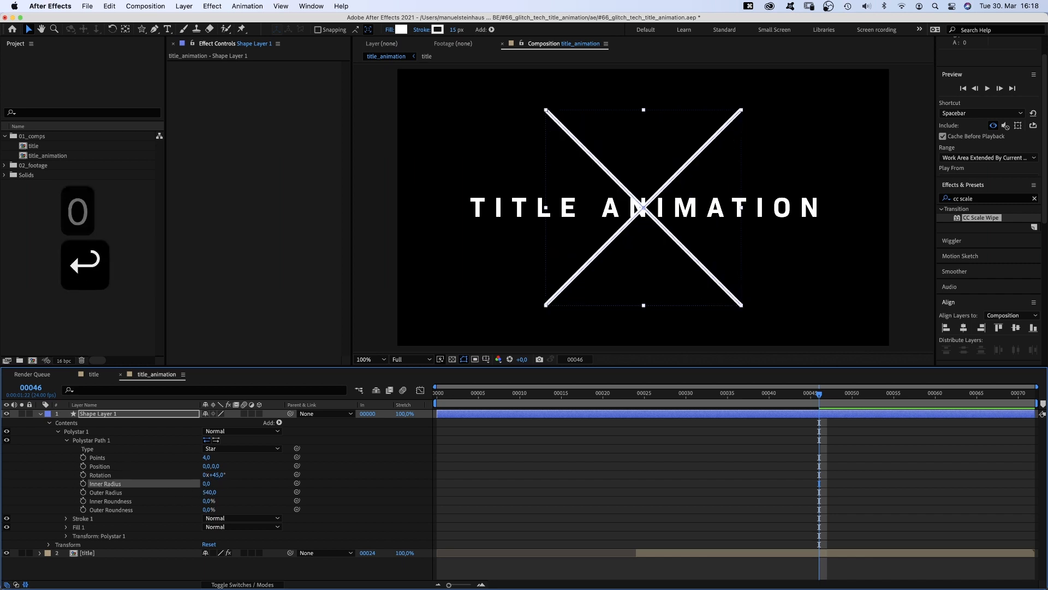
pyautogui.click(208, 492)
pyautogui.write('140')
pyautogui.press('Return')
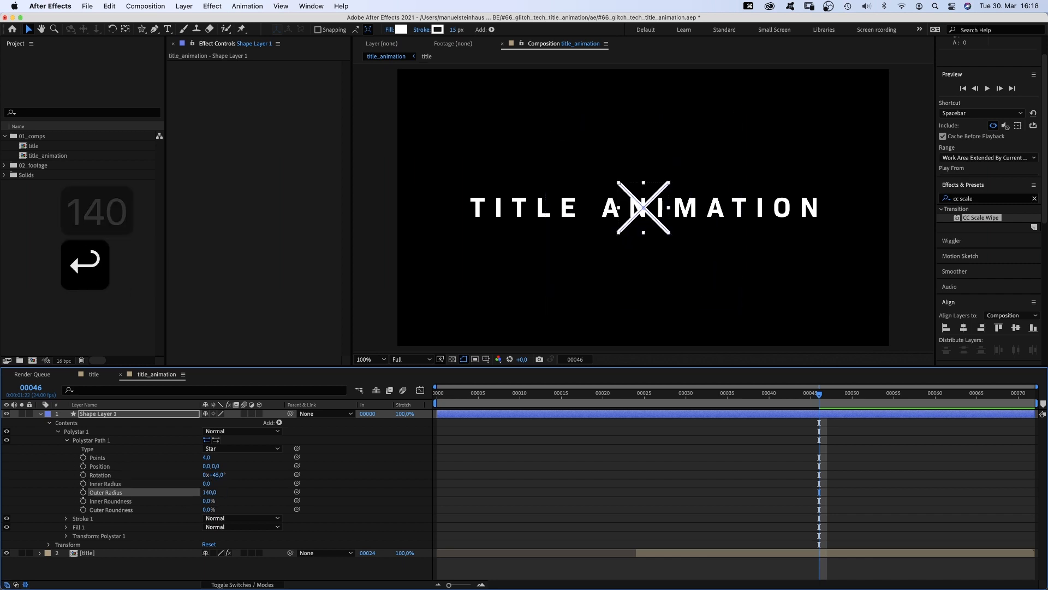
# - Set the shape's fill to None and its stroke width to 15 px
pyautogui.click(389, 30)
pyautogui.click(463, 236)
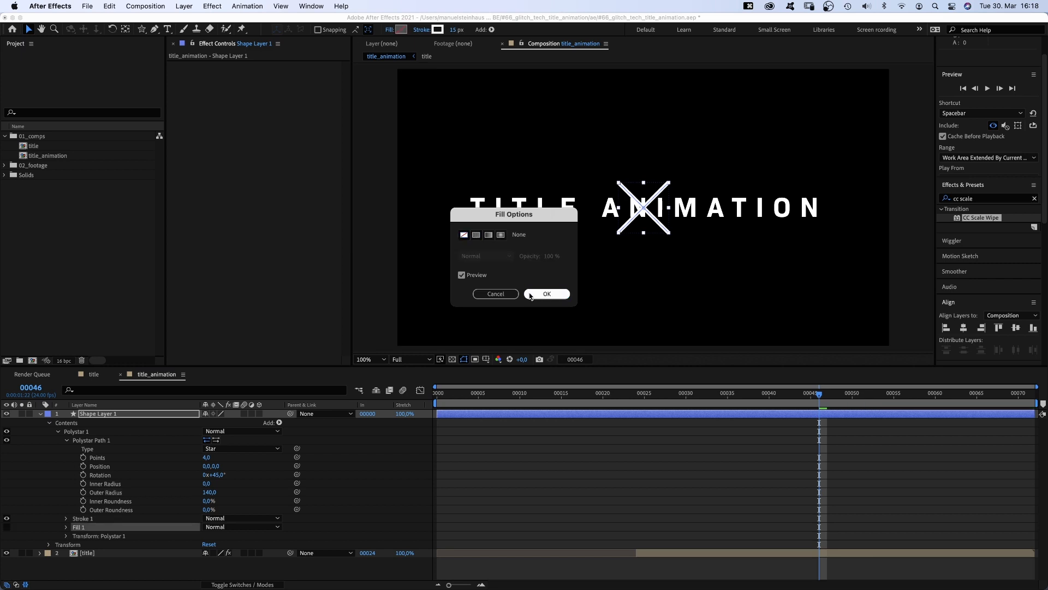
pyautogui.click(547, 294)
pyautogui.click(438, 30)
pyautogui.press('Return')
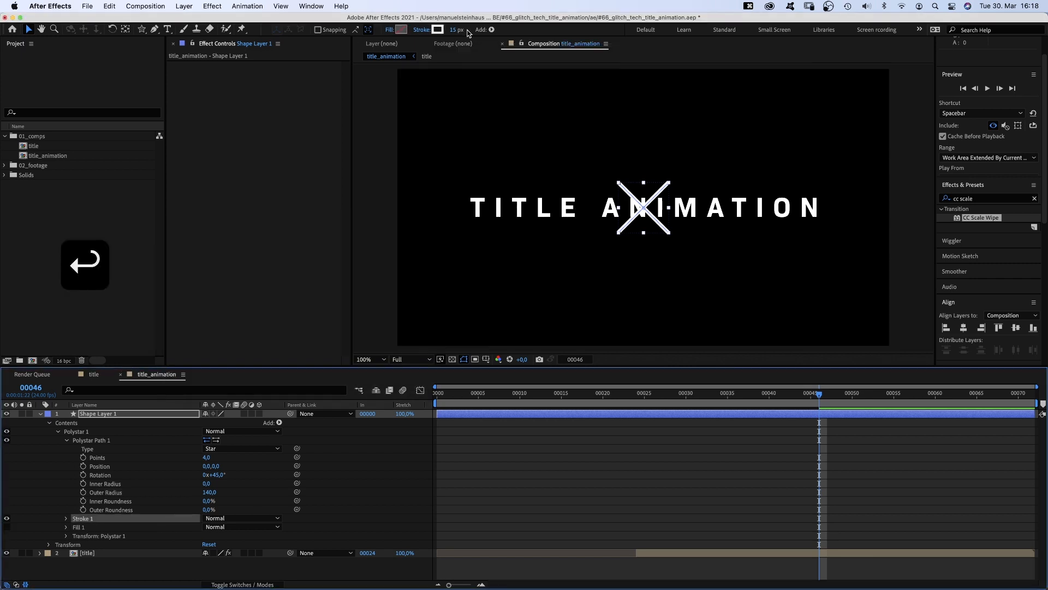
pyautogui.click(457, 30)
pyautogui.write('15')
pyautogui.press('Return')
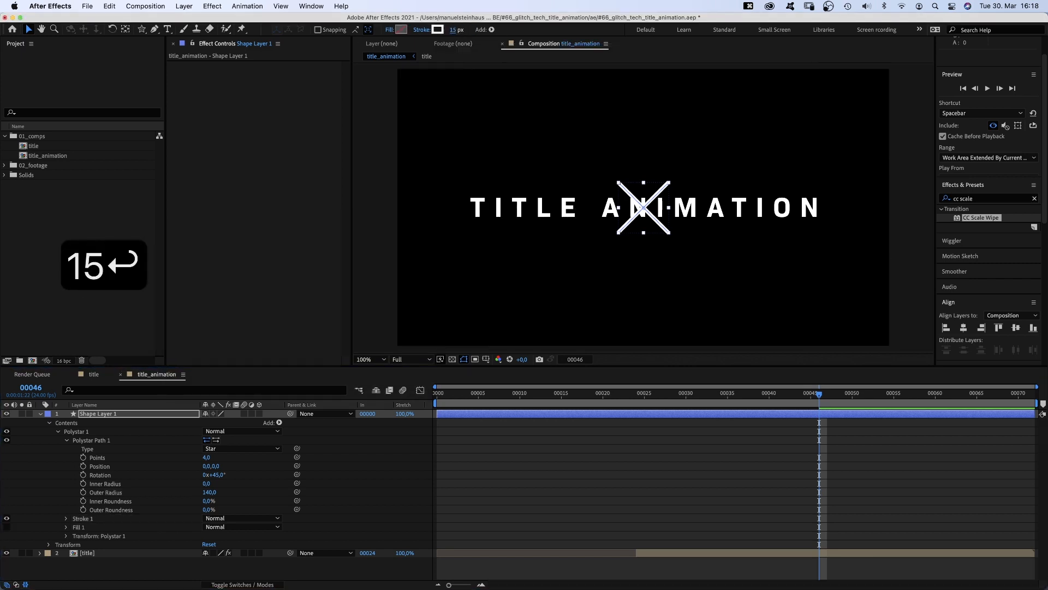
# - Trim the shape layer to about 2 frames starting at frame 0
pyautogui.click(728, 394)
pyautogui.moveTo(702, 394); pyautogui.dragTo(425, 428)
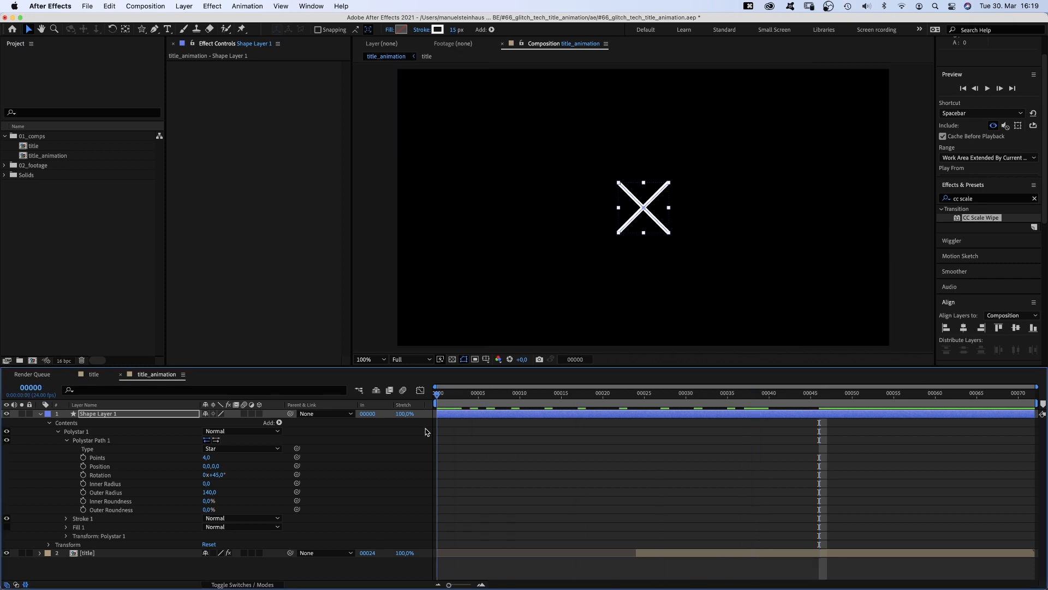
pyautogui.moveTo(1037, 415); pyautogui.dragTo(448, 423)
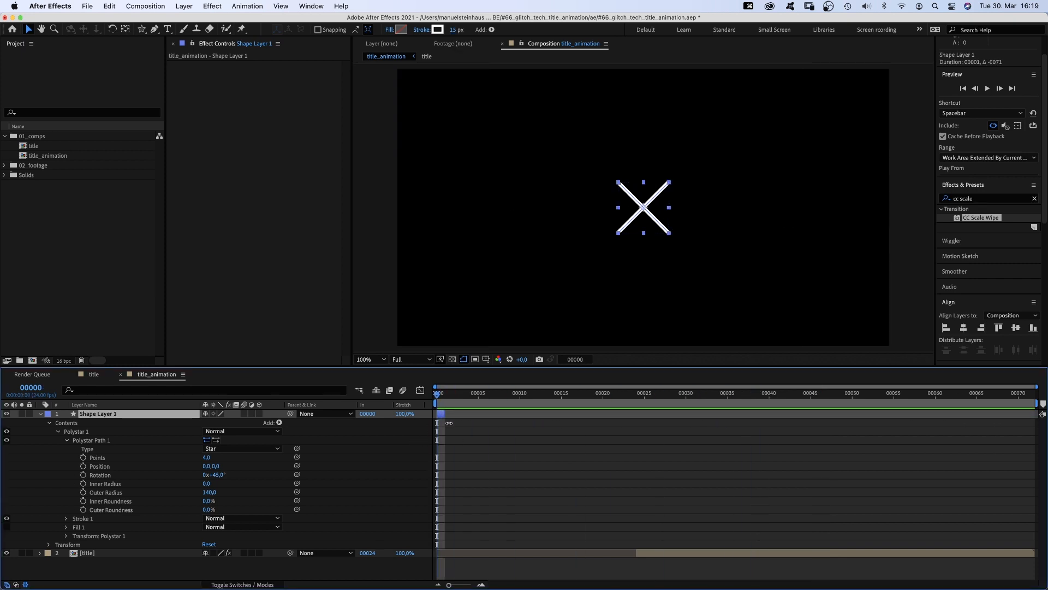
# - Rename the shape layer to cross
pyautogui.click(40, 414)
pyautogui.press('Return')
pyautogui.write('cross')
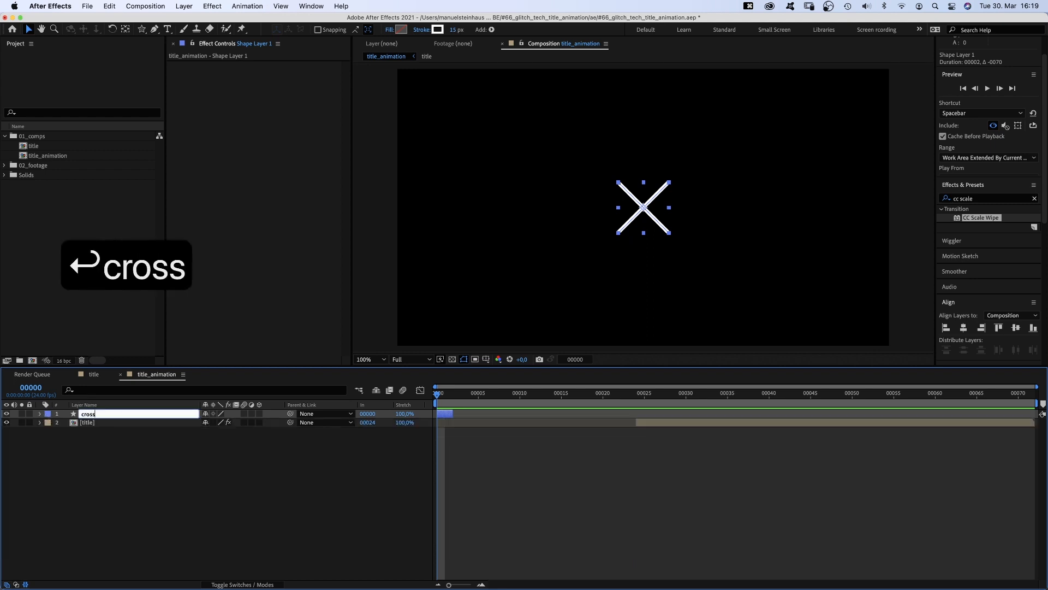
pyautogui.press('Return')
# - Move the cross layer to start at frame 22
pyautogui.click(626, 394)
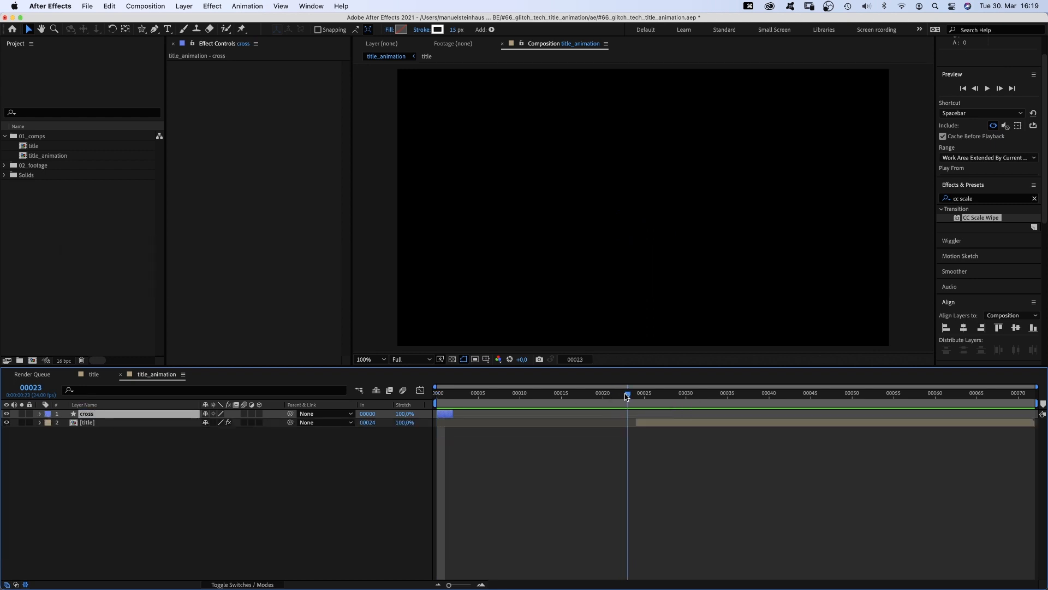
pyautogui.moveTo(626, 396)
pyautogui.mouseDown()
pyautogui.moveTo(636, 396)
pyautogui.moveTo(619, 396)
pyautogui.mouseUp()
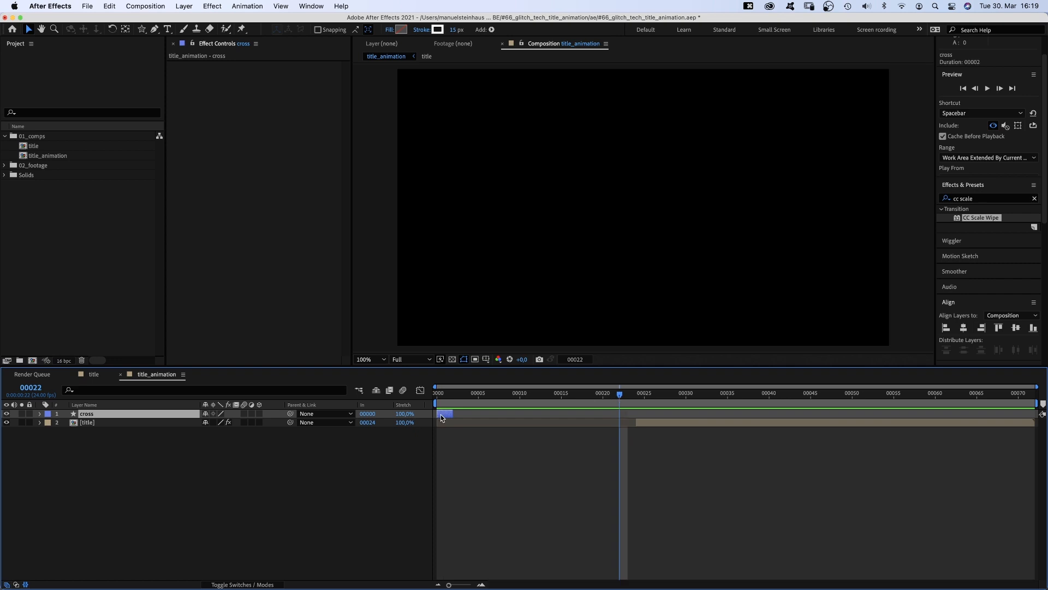
pyautogui.moveTo(441, 414); pyautogui.dragTo(689, 419)
# - Duplicate the cross layer and move the copy to start near the comp's end at frame 70
pyautogui.press('super+d')
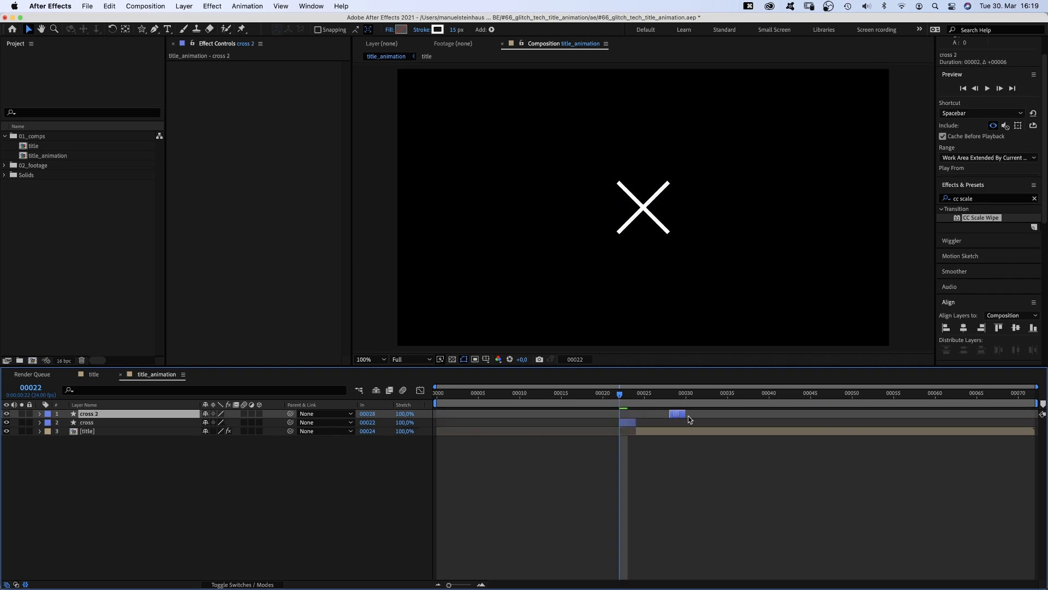
pyautogui.moveTo(1010, 437); pyautogui.dragTo(1021, 434)
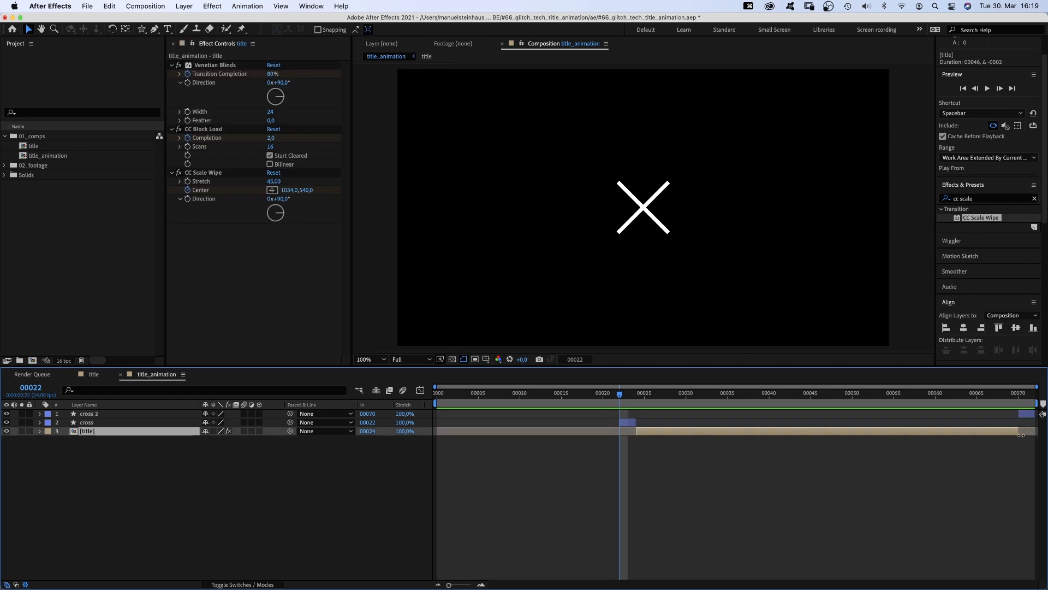
# - Duplicate the cross layer twice and move the cross 3 copy to start at frame 10
pyautogui.click(626, 424)
pyautogui.press('super+d')
pyautogui.press('super+d')
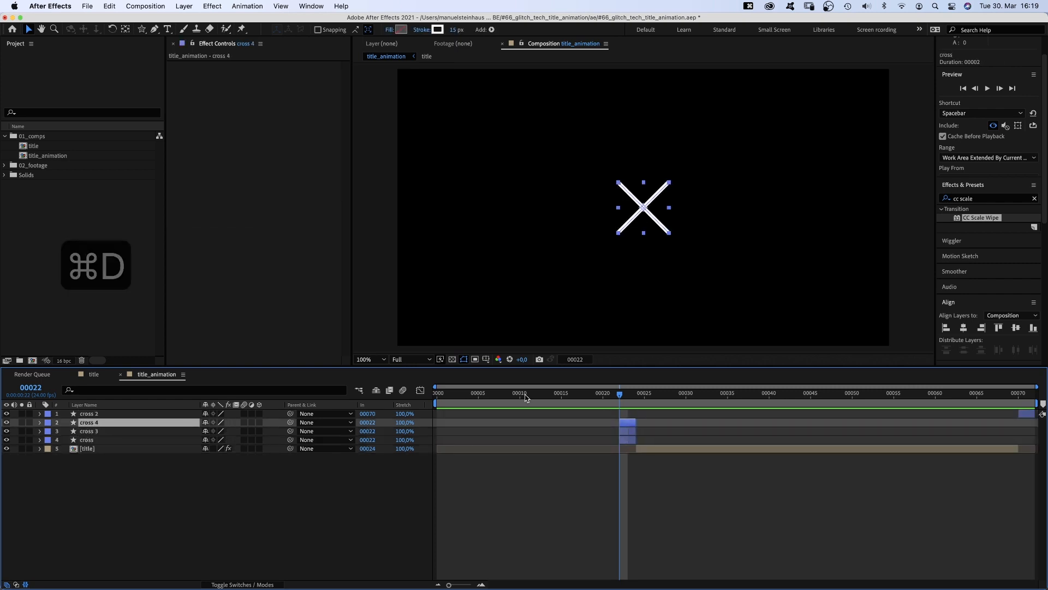
pyautogui.click(519, 393)
pyautogui.moveTo(631, 435); pyautogui.dragTo(528, 440)
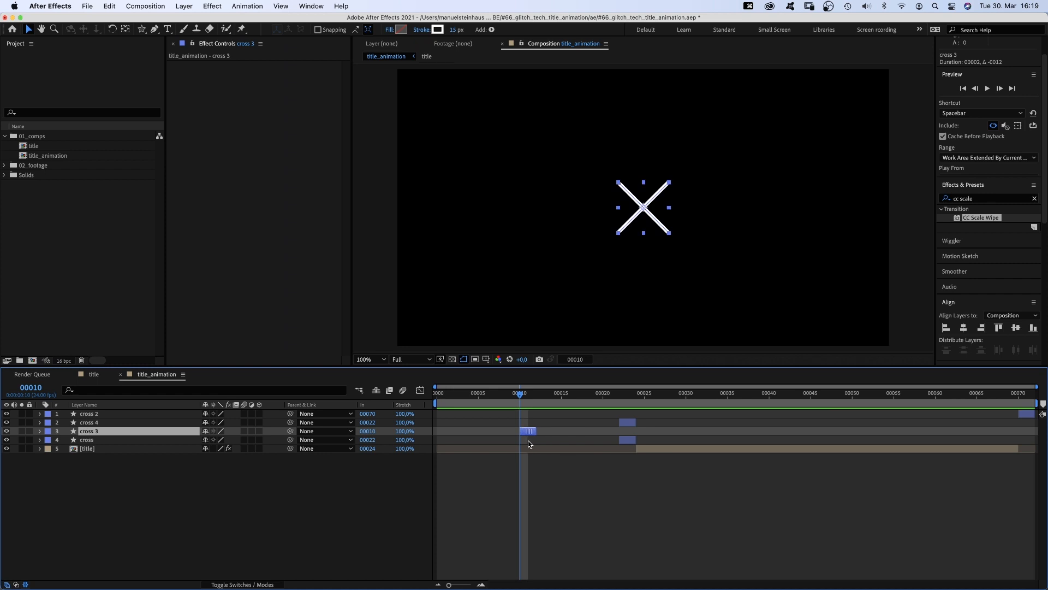
# - Move the cross 4 copy to start at frame 16 and preview the animation
pyautogui.moveTo(562, 397); pyautogui.dragTo(572, 398)
pyautogui.moveTo(627, 423); pyautogui.dragTo(579, 422)
pyautogui.press('space')
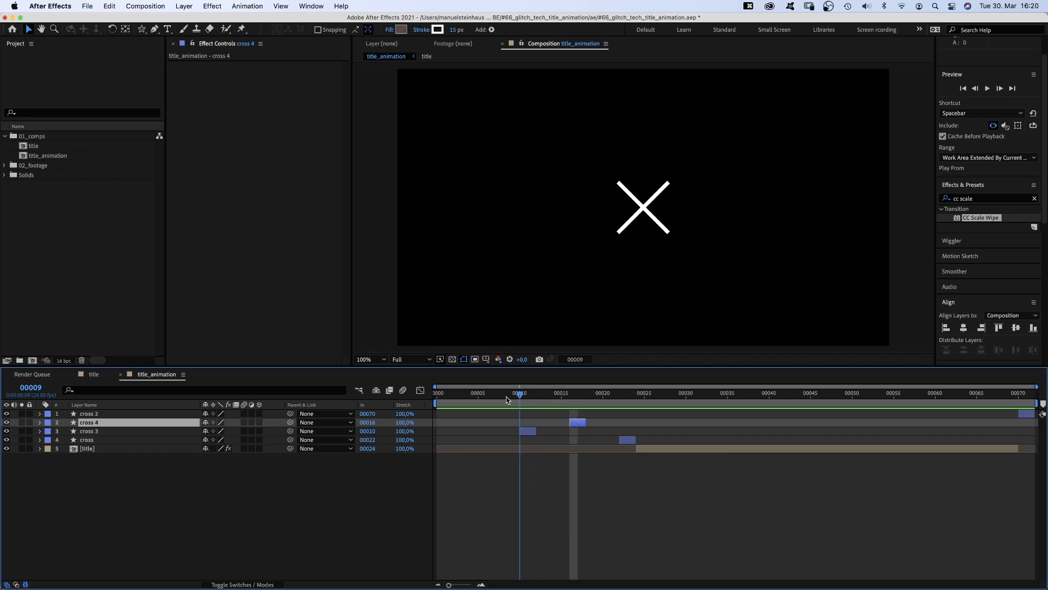
pyautogui.press('space')
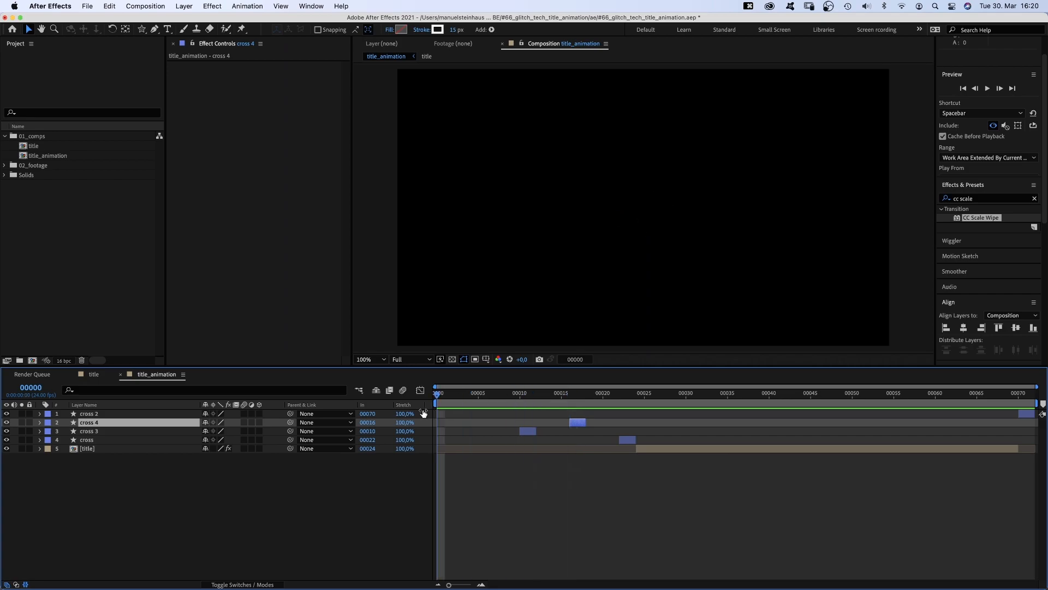
# - Show the title/action safe guides in the composition viewer
pyautogui.click(485, 359)
pyautogui.click(487, 367)
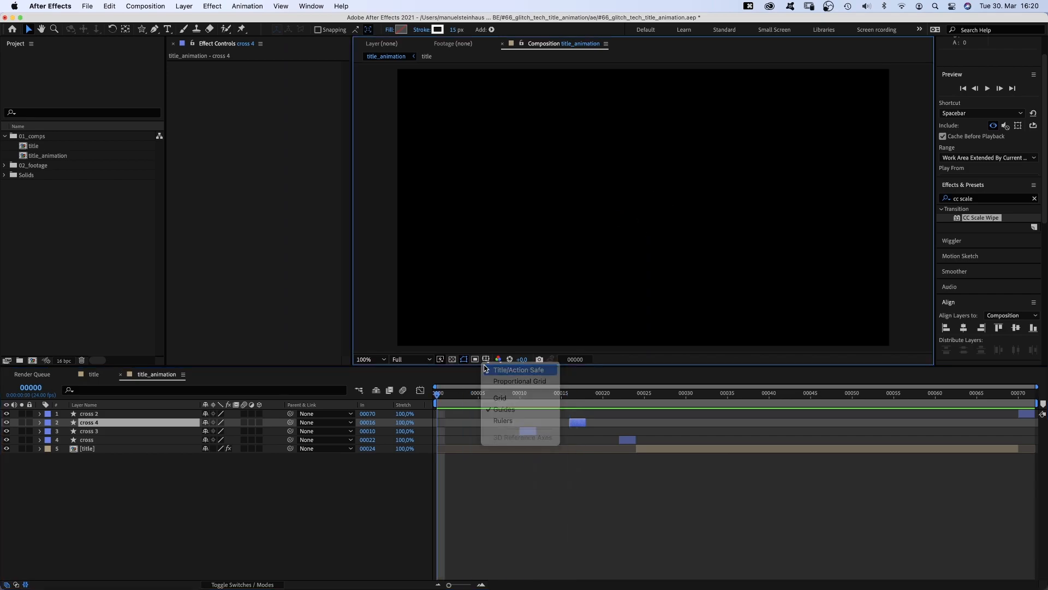
pyautogui.click(213, 495)
# - Draw a straight vertical line with the Pen tool from the top to the bottom of the comp
pyautogui.click(153, 30)
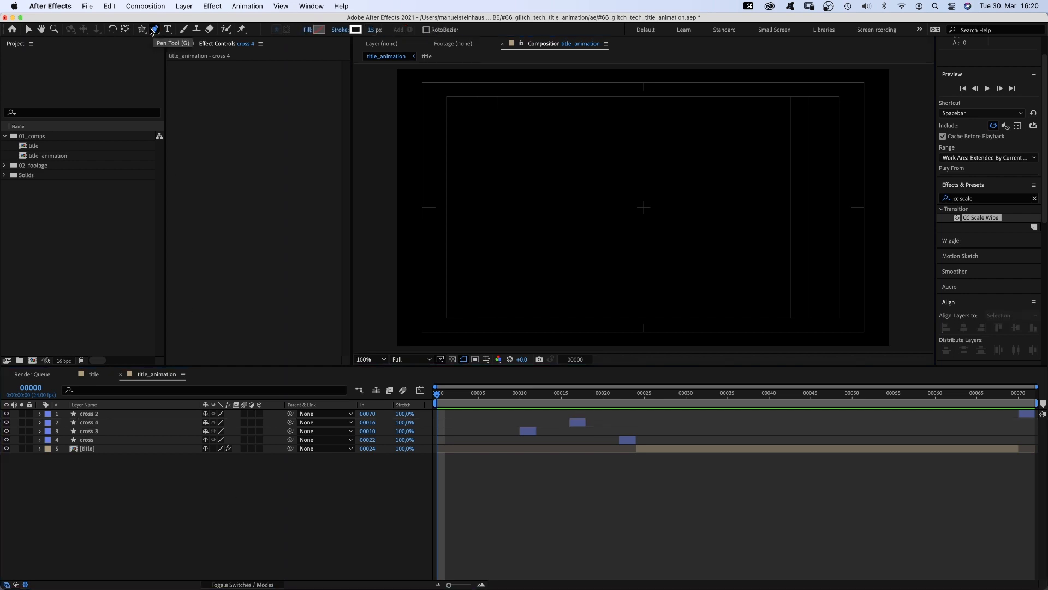
pyautogui.click(644, 87)
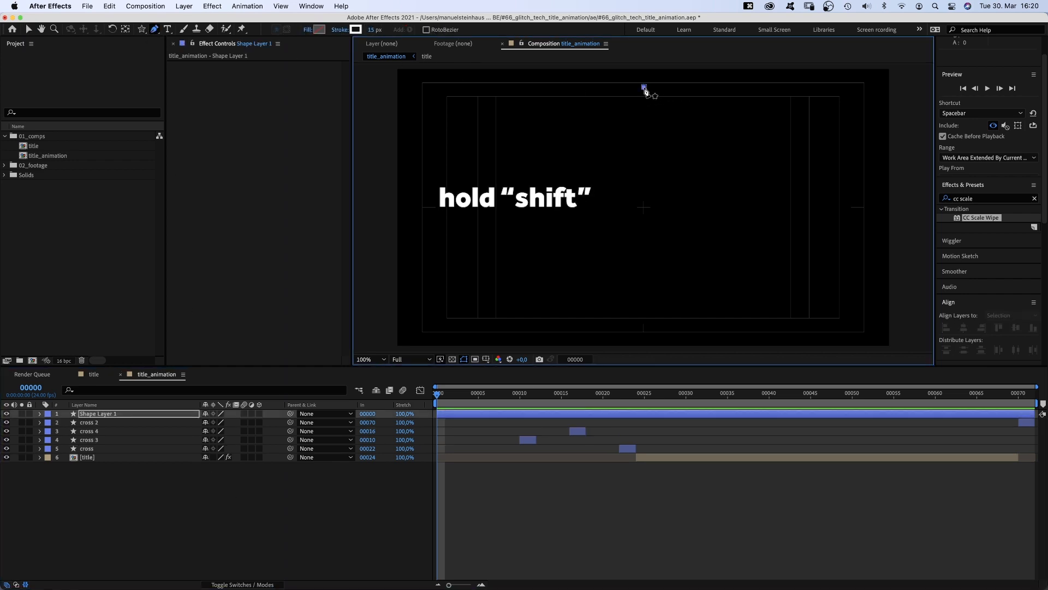
pyautogui.click(644, 327)
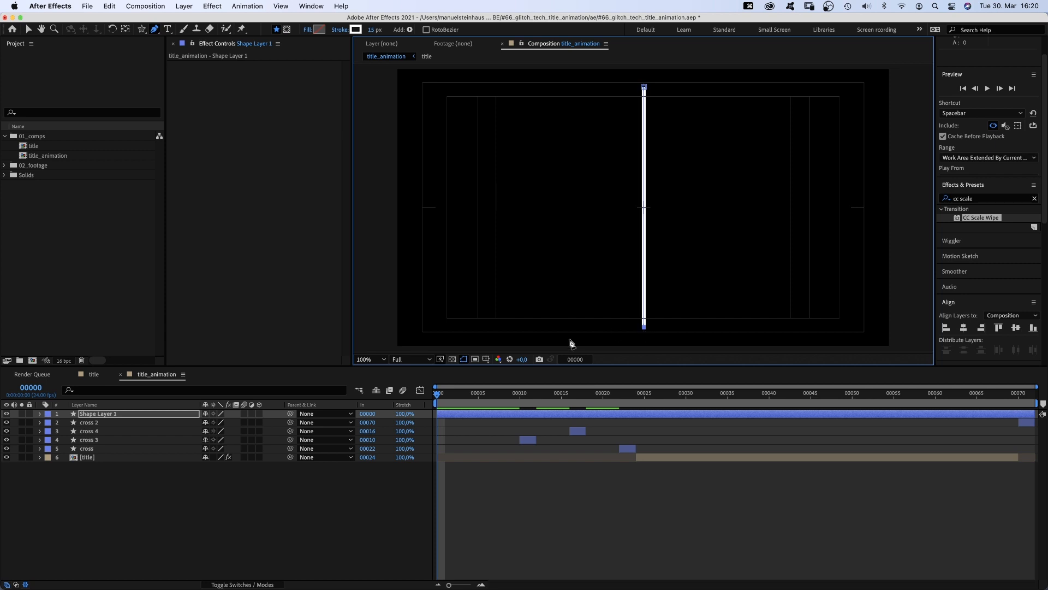
# - Rename the new shape layer to line and set its stroke width to 2 px
pyautogui.click(125, 415)
pyautogui.write('line')
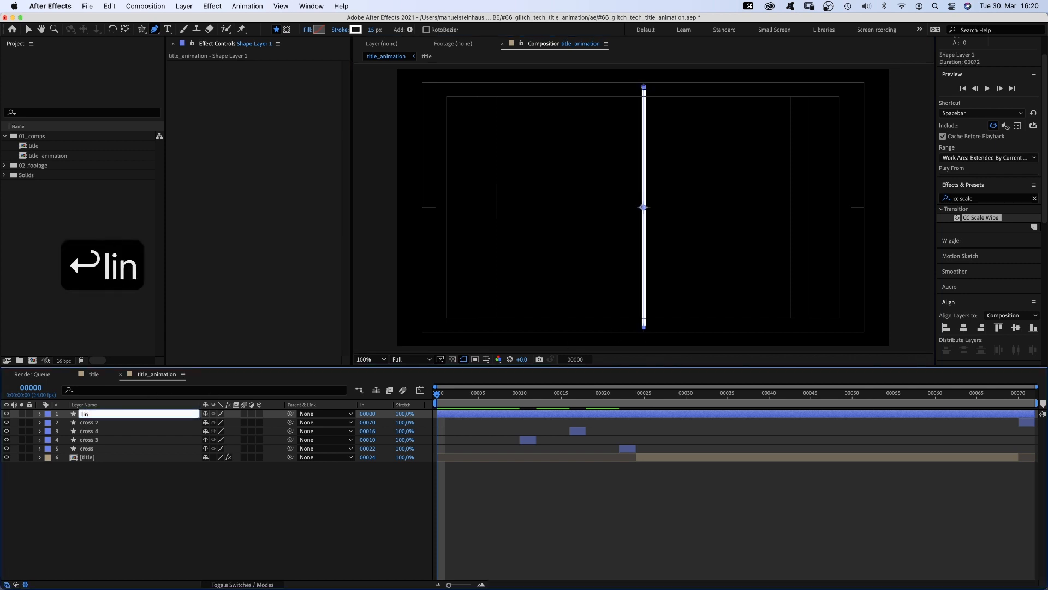
pyautogui.press('Return')
pyautogui.click(374, 30)
pyautogui.write('2')
pyautogui.press('Return')
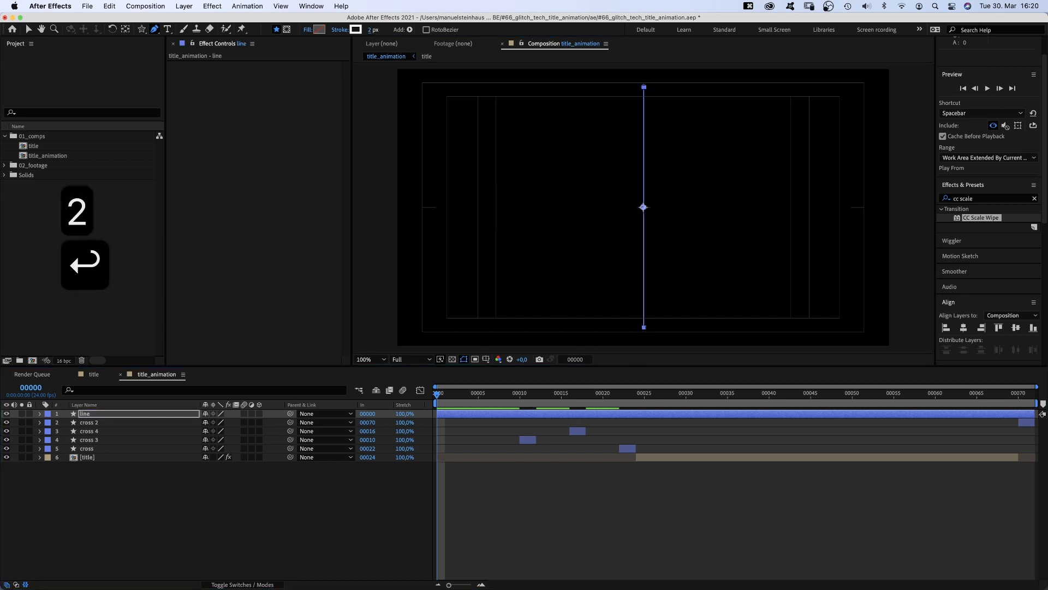
# - Keyframe the line's path so it grows from a point at the centre at frame 0 to full length at frame 4
pyautogui.moveTo(437, 393); pyautogui.dragTo(470, 398)
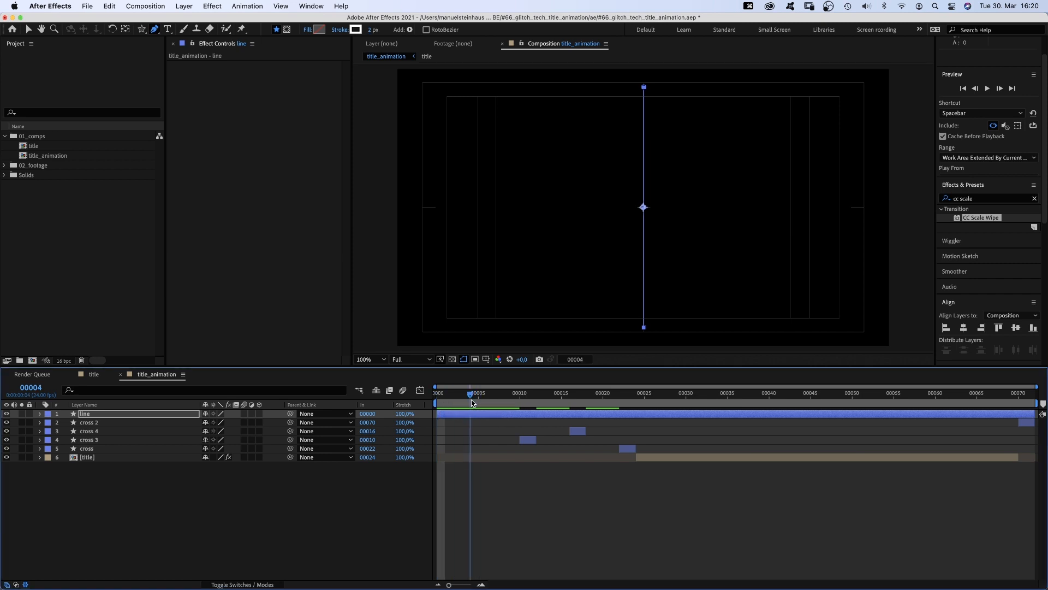
pyautogui.click(39, 413)
pyautogui.click(58, 431)
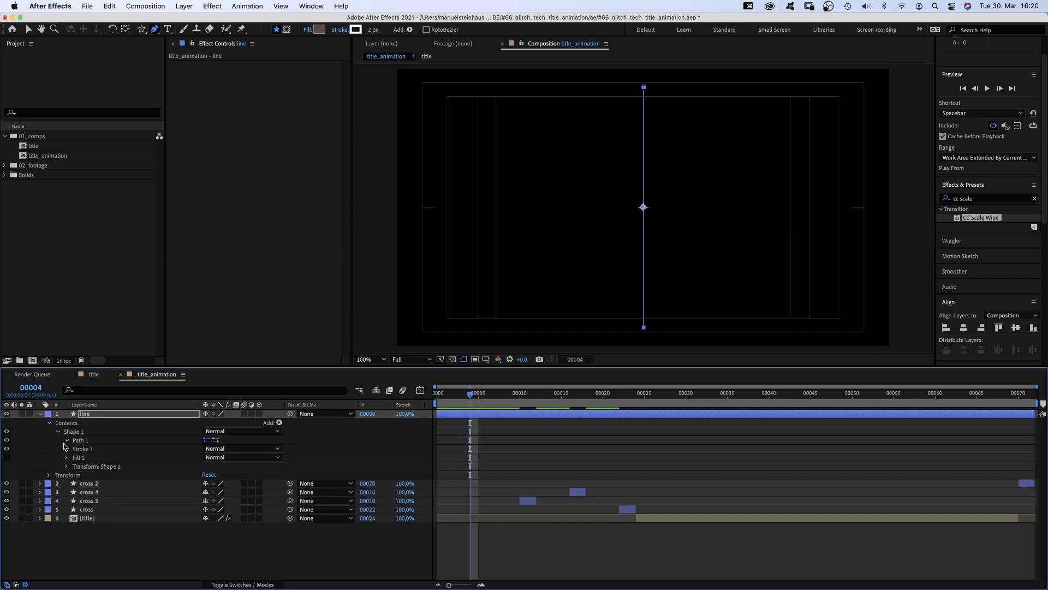
pyautogui.click(67, 440)
pyautogui.click(83, 448)
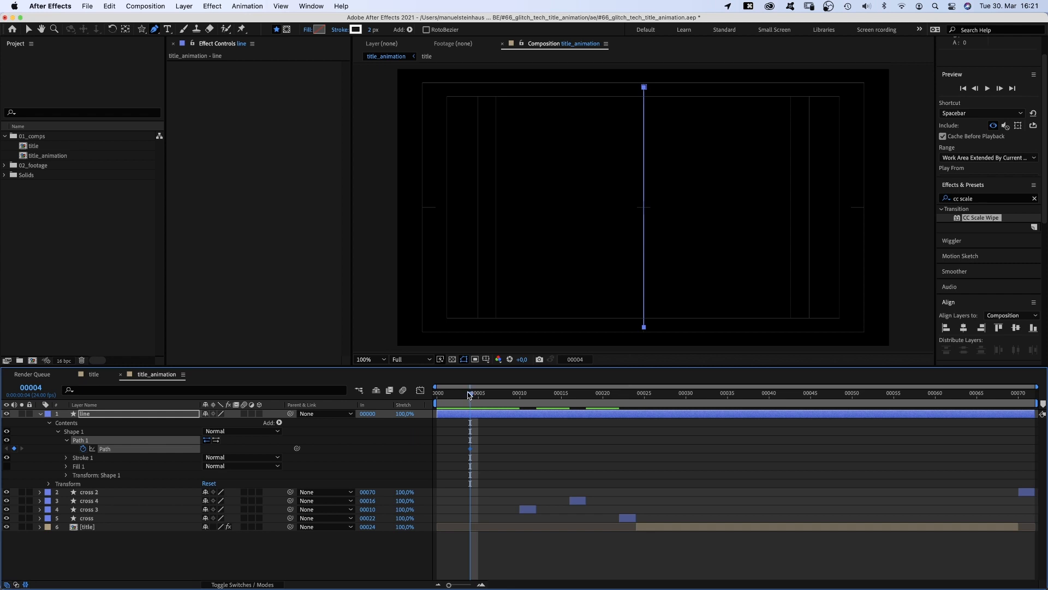
pyautogui.moveTo(469, 395); pyautogui.dragTo(418, 403)
pyautogui.press('super+t')
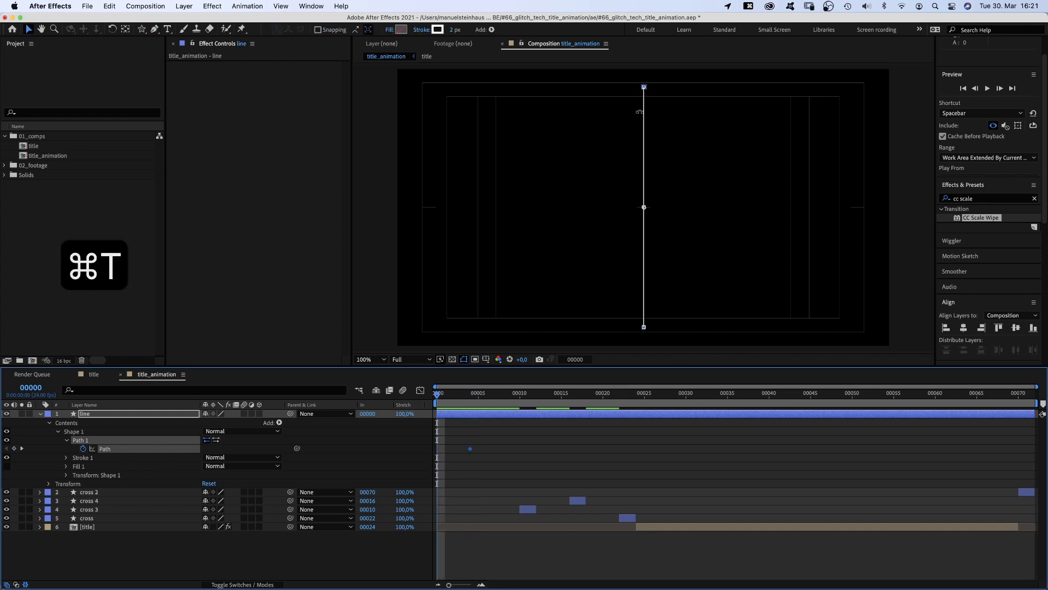
pyautogui.moveTo(644, 88); pyautogui.dragTo(653, 208)
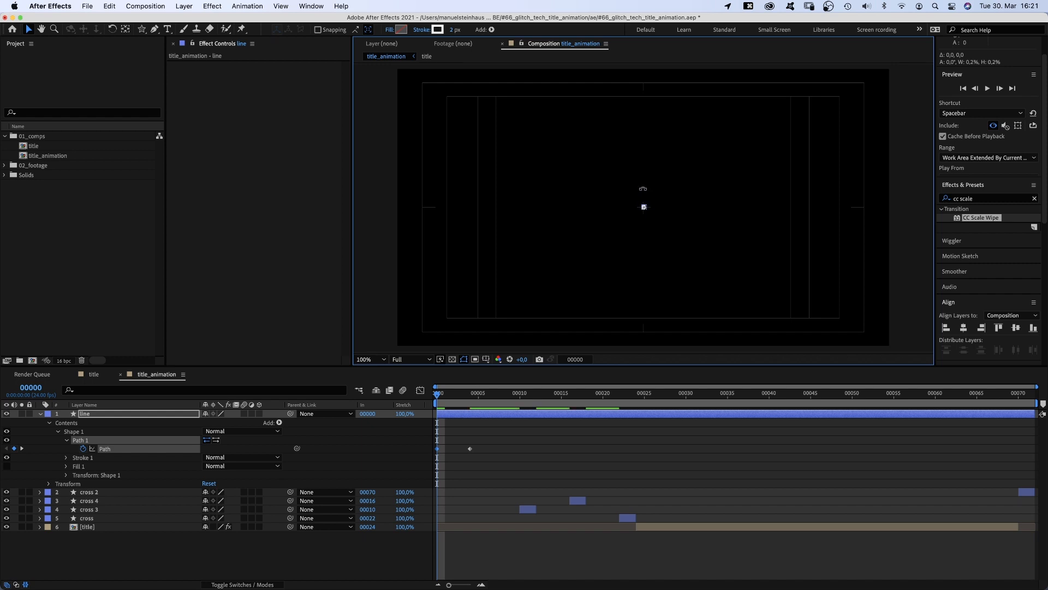
pyautogui.press('Return')
# - Apply keyframe easing to both path keyframes of the line
pyautogui.moveTo(515, 438); pyautogui.dragTo(435, 464)
pyautogui.rightClick(438, 448)
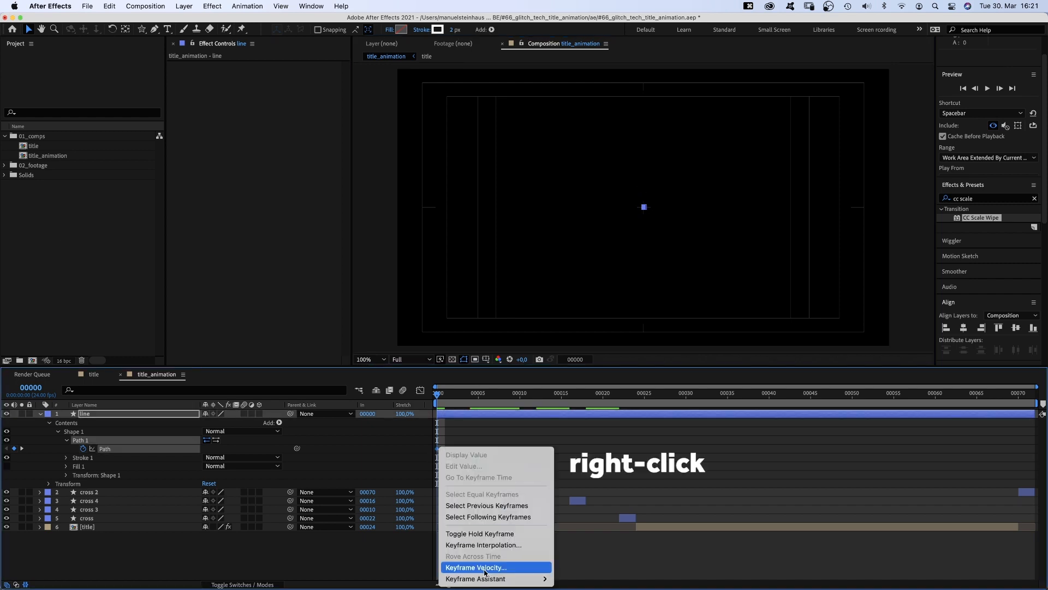
pyautogui.moveTo(491, 579)
pyautogui.click(593, 523)
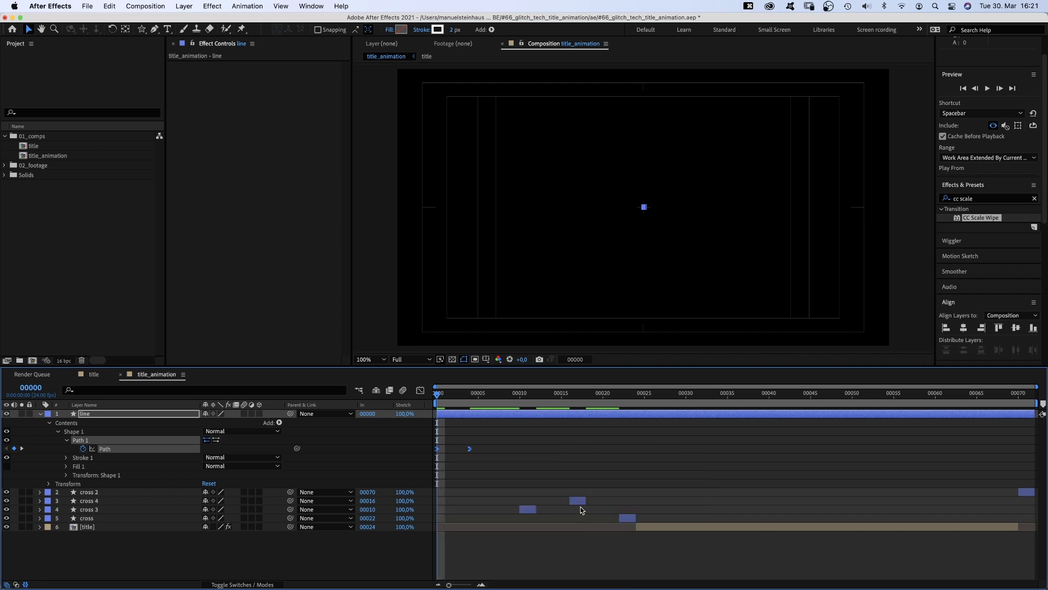
# - Set the line layer's rotation to 45°
pyautogui.click(50, 484)
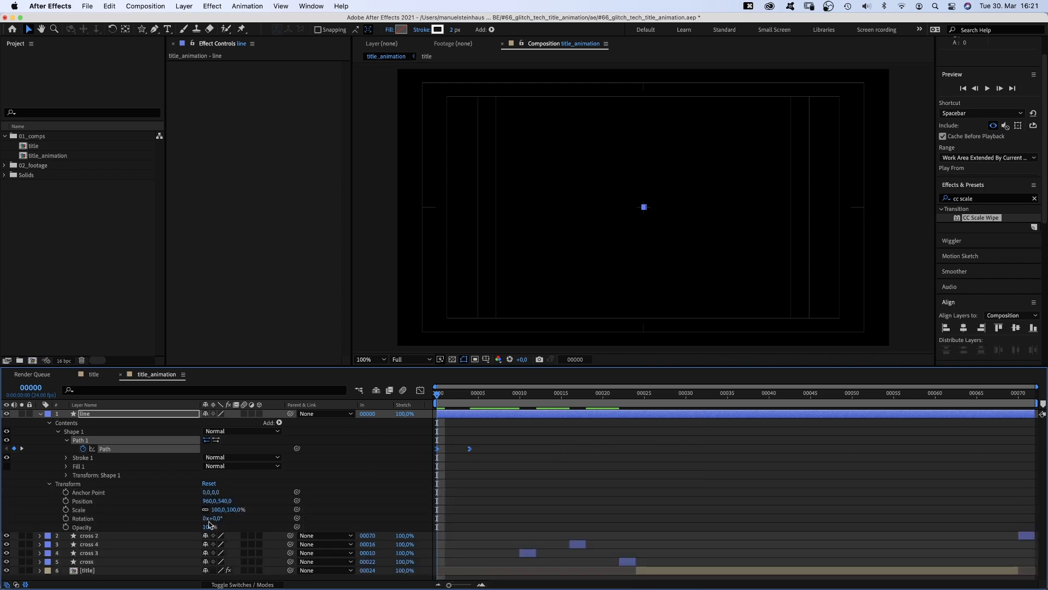
pyautogui.write('45')
pyautogui.press('Return')
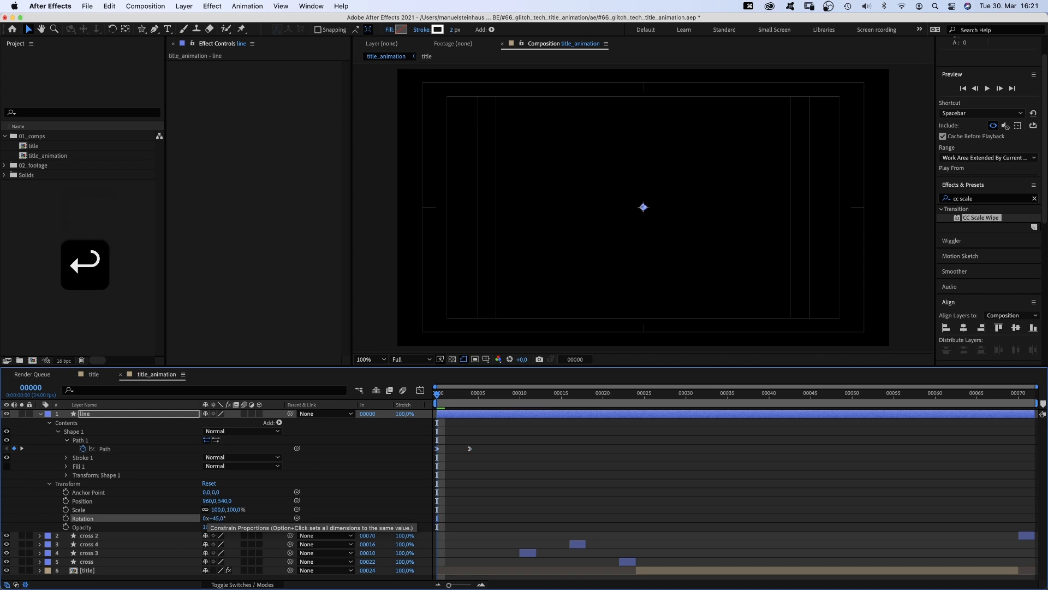
# - Create a comp-sized rectangle shape layer with the Rectangle tool and rename it to point
pyautogui.moveTo(443, 395); pyautogui.dragTo(478, 398)
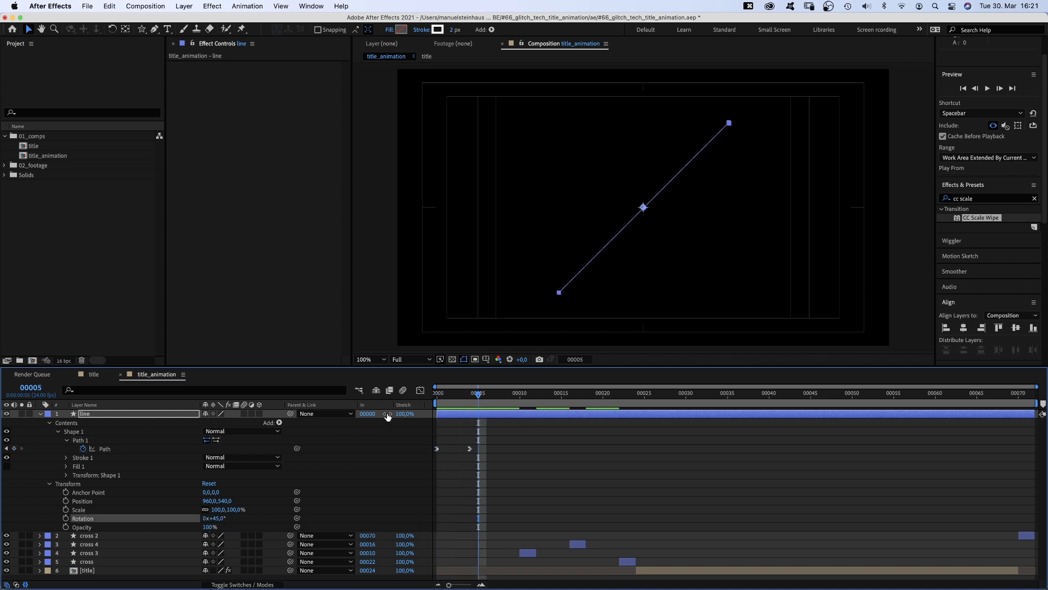
pyautogui.click(39, 413)
pyautogui.click(79, 465)
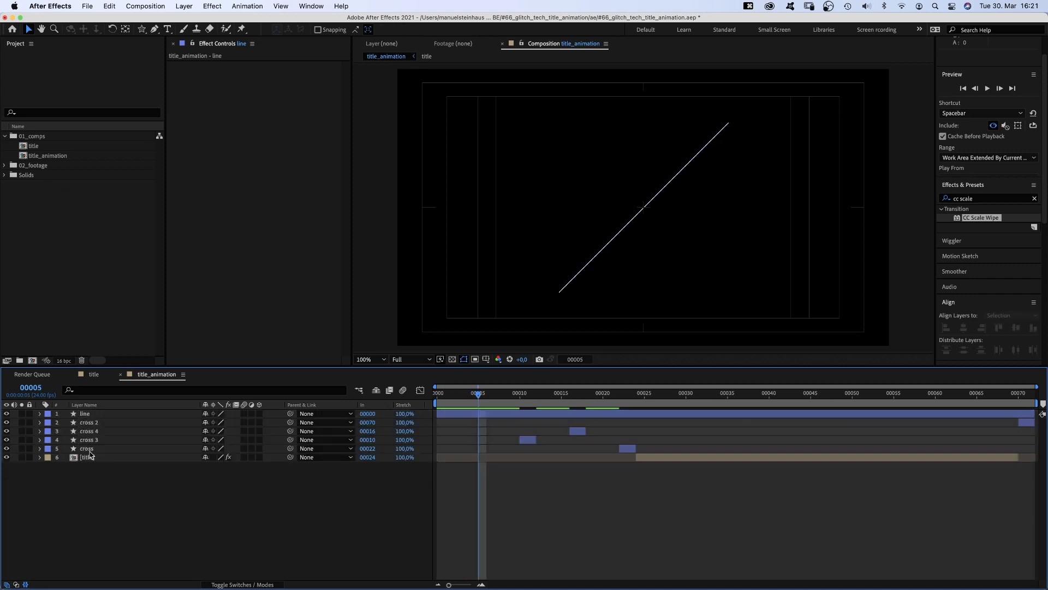
pyautogui.moveTo(141, 29); pyautogui.dragTo(169, 40)
pyautogui.doubleClick(141, 29)
pyautogui.press('v')
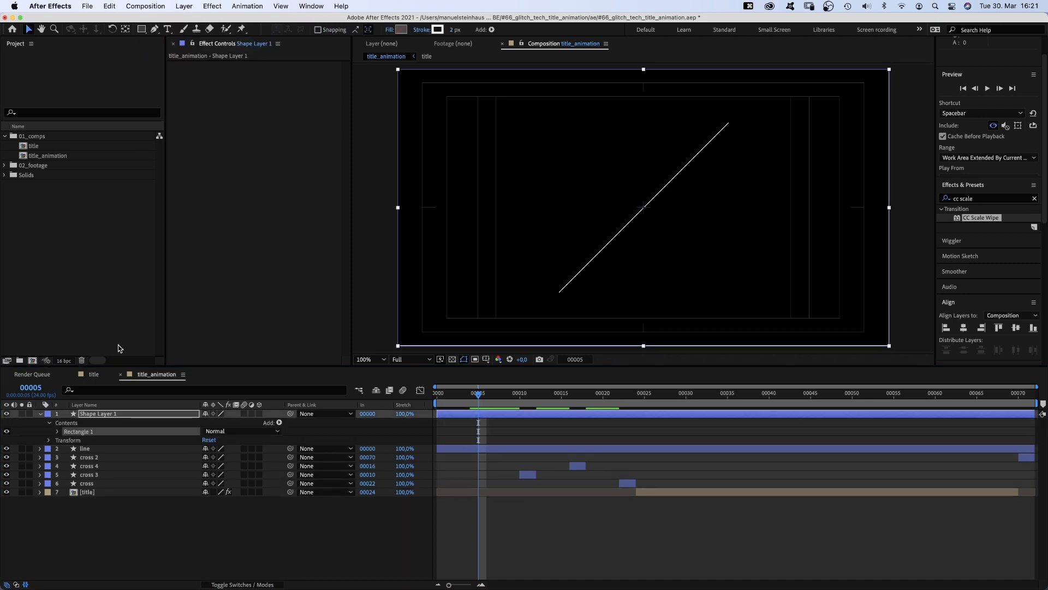
pyautogui.click(95, 414)
pyautogui.press('Return')
pyautogui.write('point')
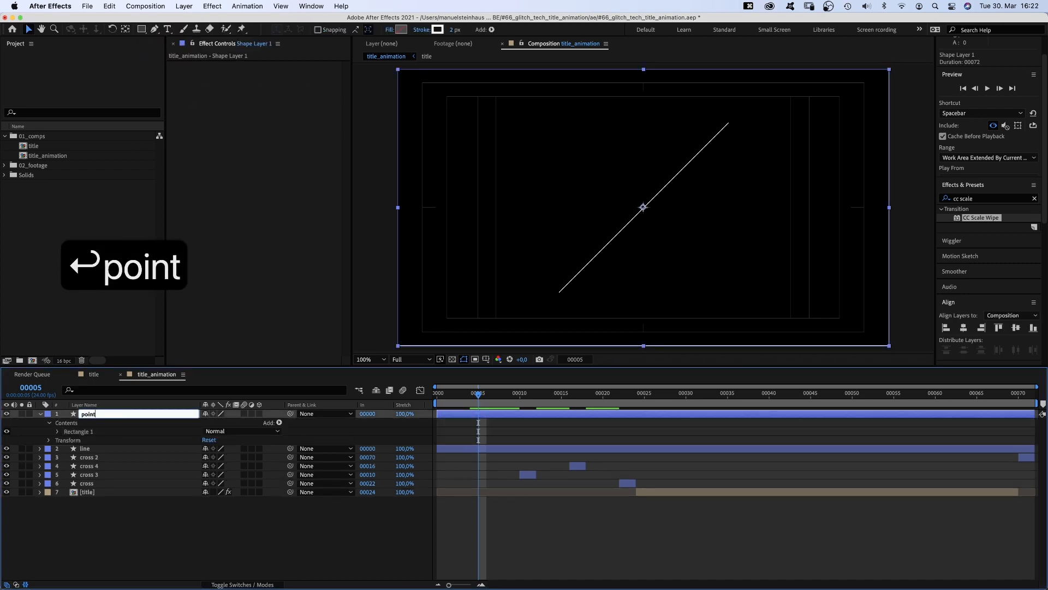
pyautogui.press('Return')
# - Give the point layer a solid-colour fill and no stroke
pyautogui.click(388, 30)
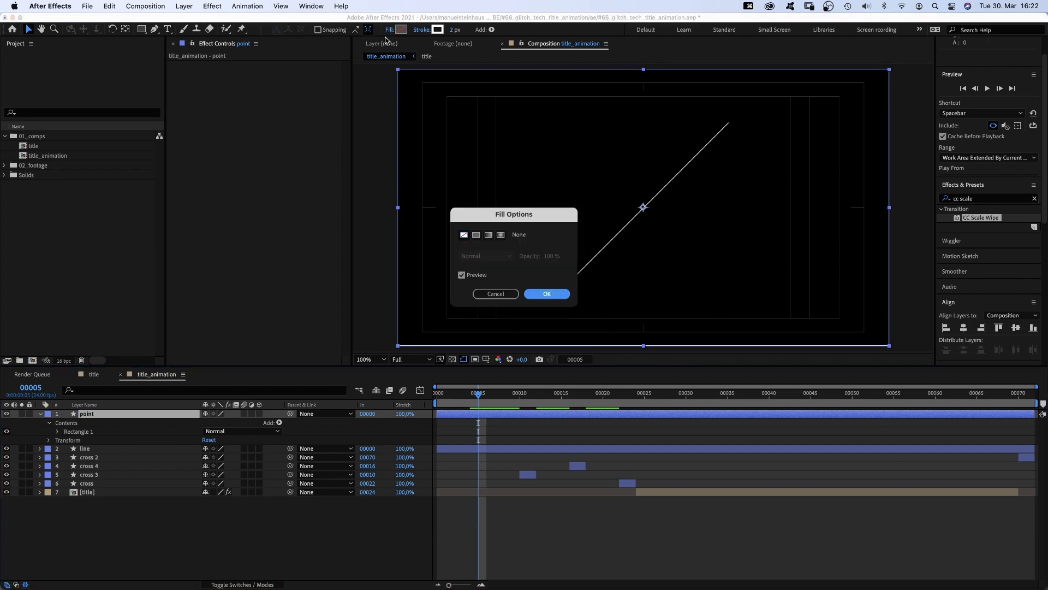
pyautogui.click(476, 235)
pyautogui.click(546, 294)
pyautogui.click(424, 30)
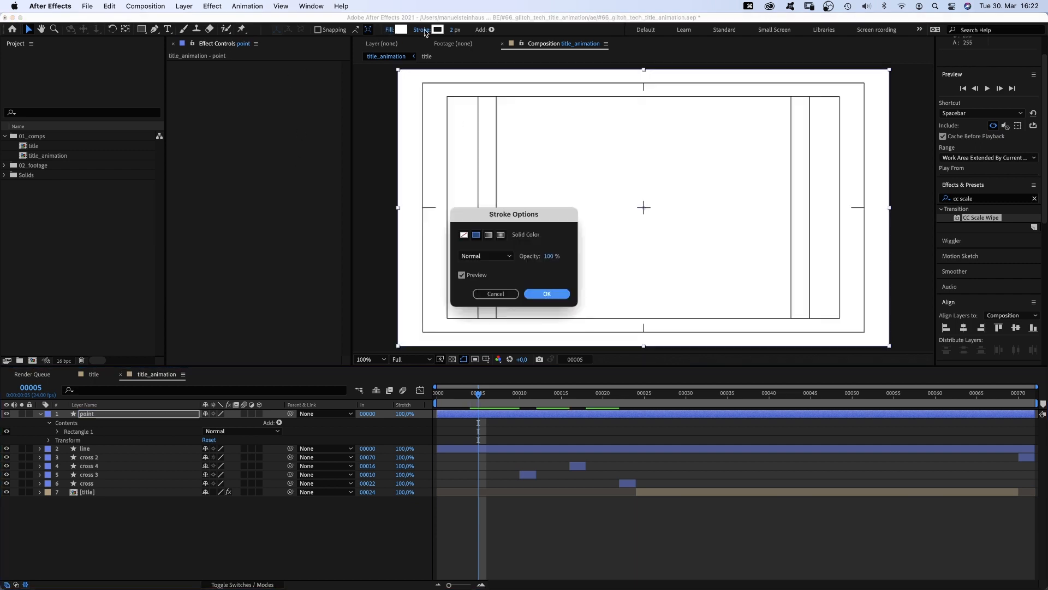
pyautogui.click(464, 235)
pyautogui.click(546, 293)
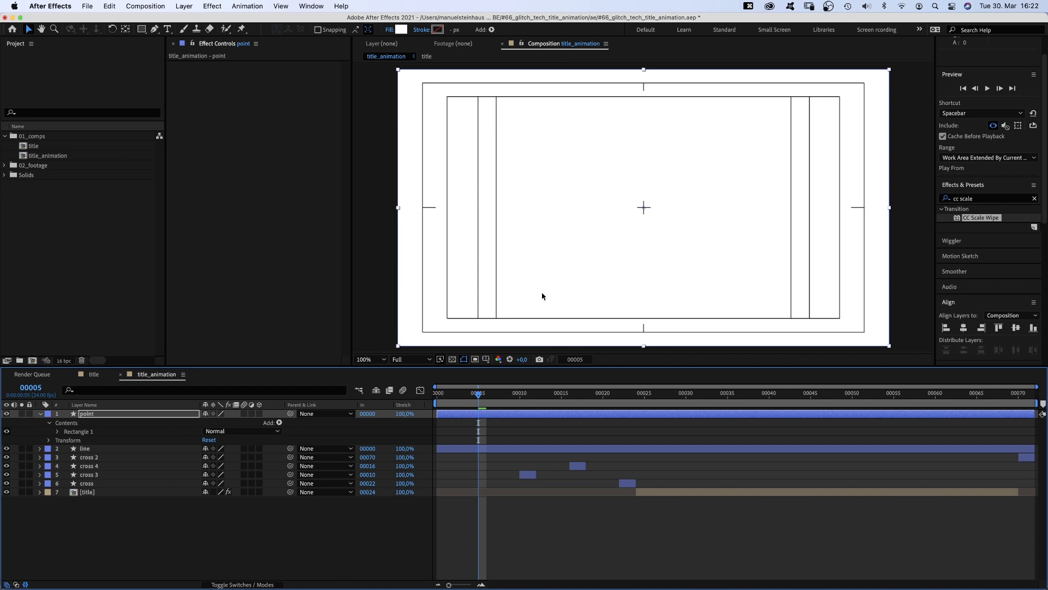
# - Set the point's rectangle size to 15 × 15 and duplicate the point layer
pyautogui.click(58, 432)
pyautogui.click(67, 441)
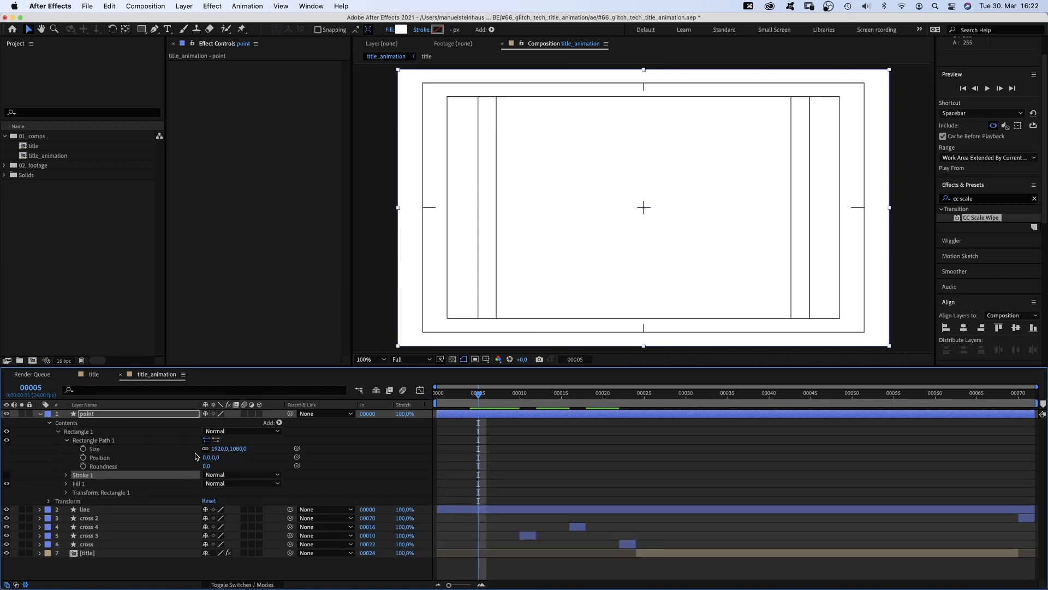
pyautogui.write('15')
pyautogui.press('Tab')
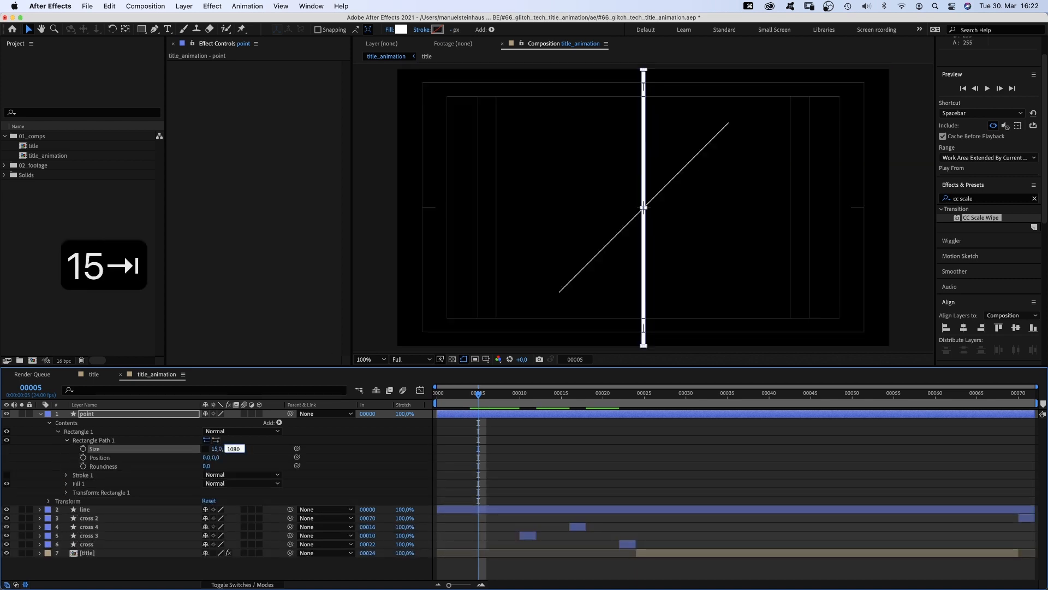
pyautogui.write('15')
pyautogui.press('Return')
pyautogui.click(41, 414)
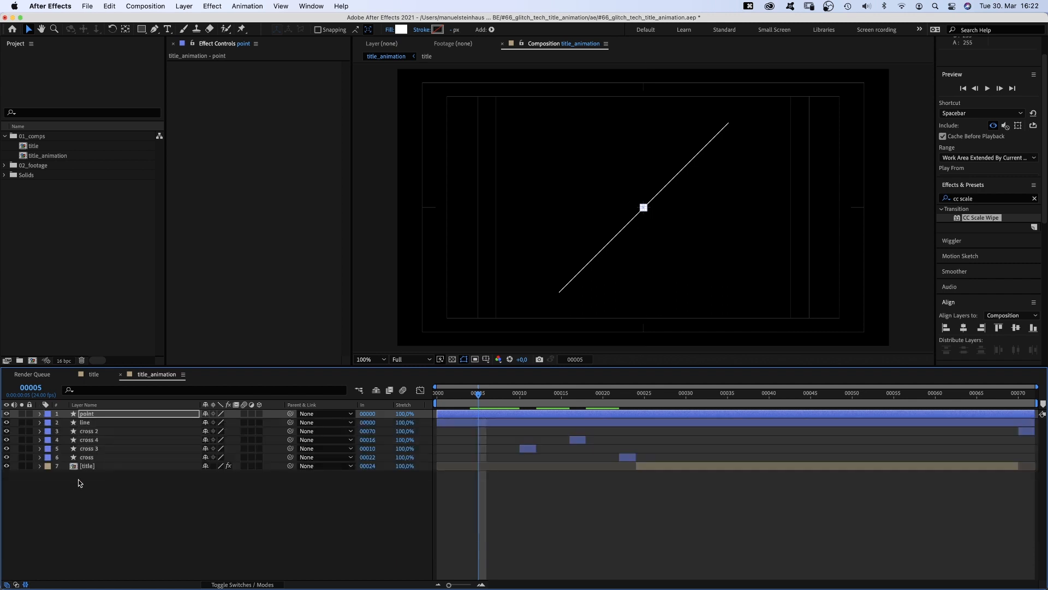
pyautogui.click(86, 415)
pyautogui.press('super+d')
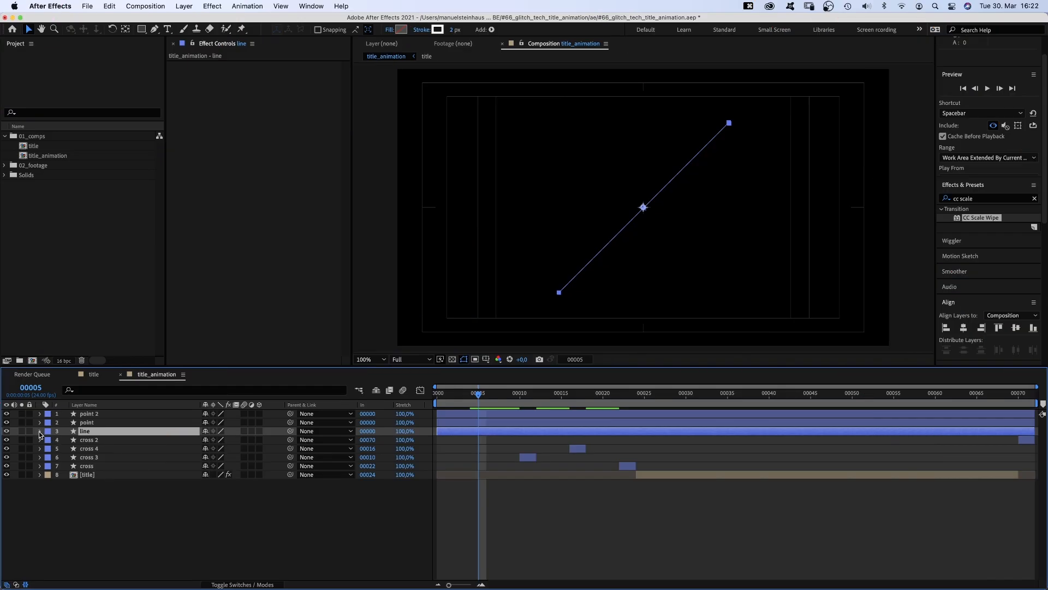
# - Create nulls that follow the line's path points with the Create Nulls From Paths script
pyautogui.click(39, 431)
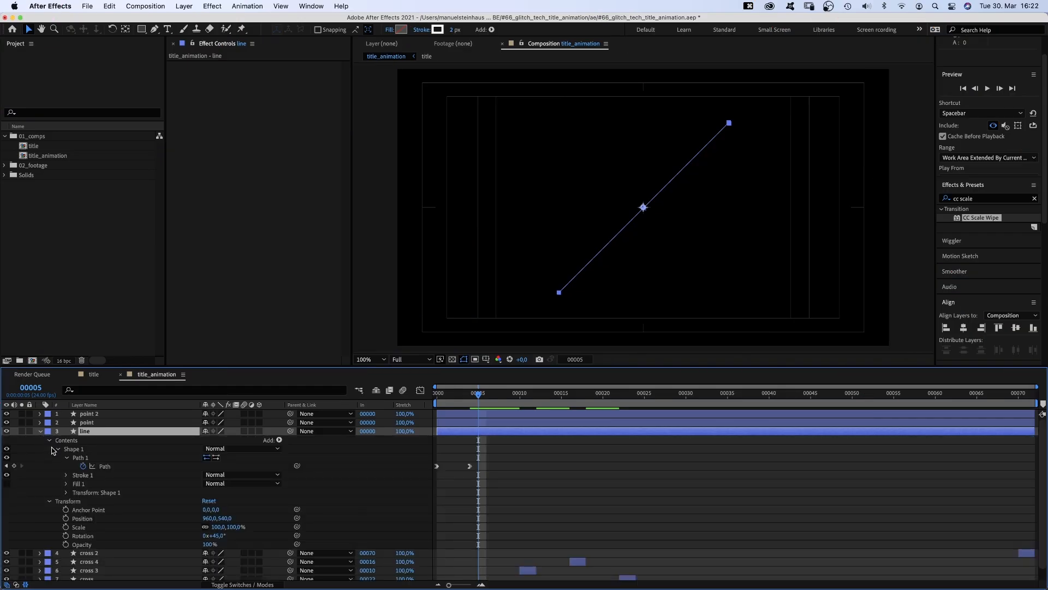
pyautogui.click(104, 466)
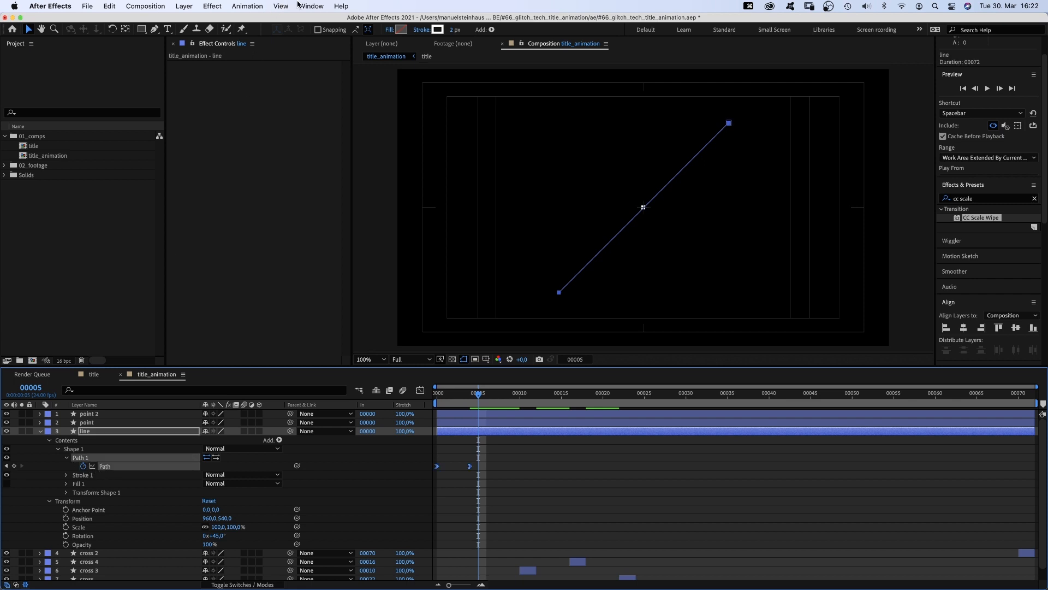
pyautogui.click(300, 6)
pyautogui.click(360, 453)
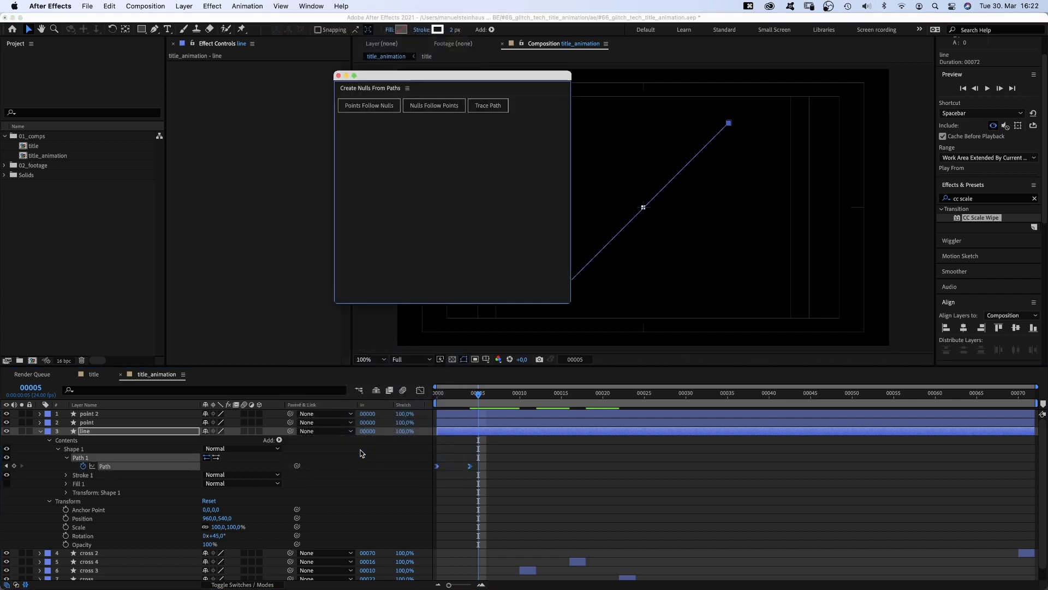
pyautogui.click(429, 106)
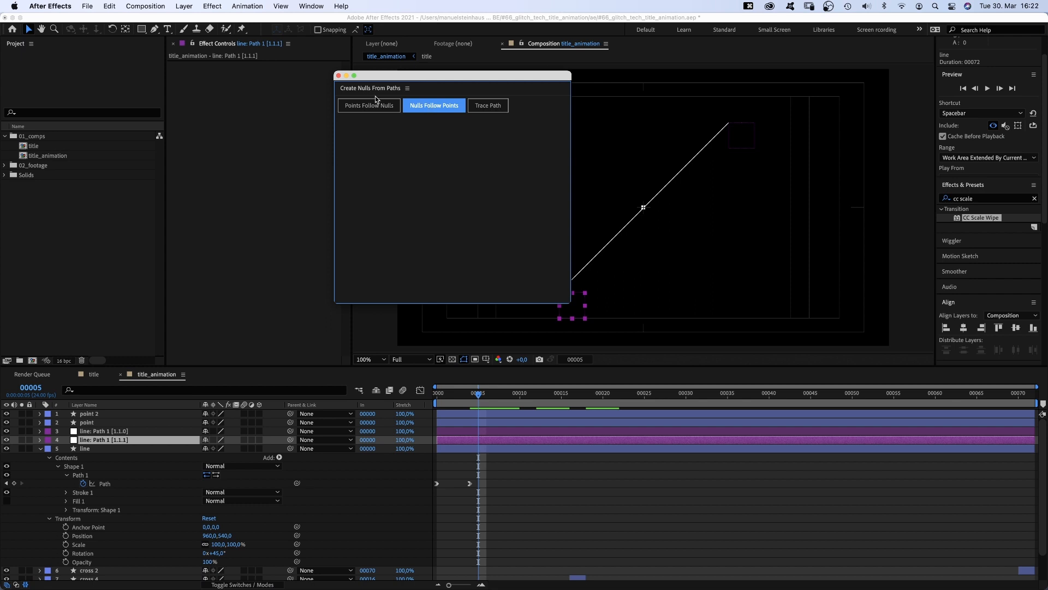
pyautogui.click(339, 76)
pyautogui.click(40, 448)
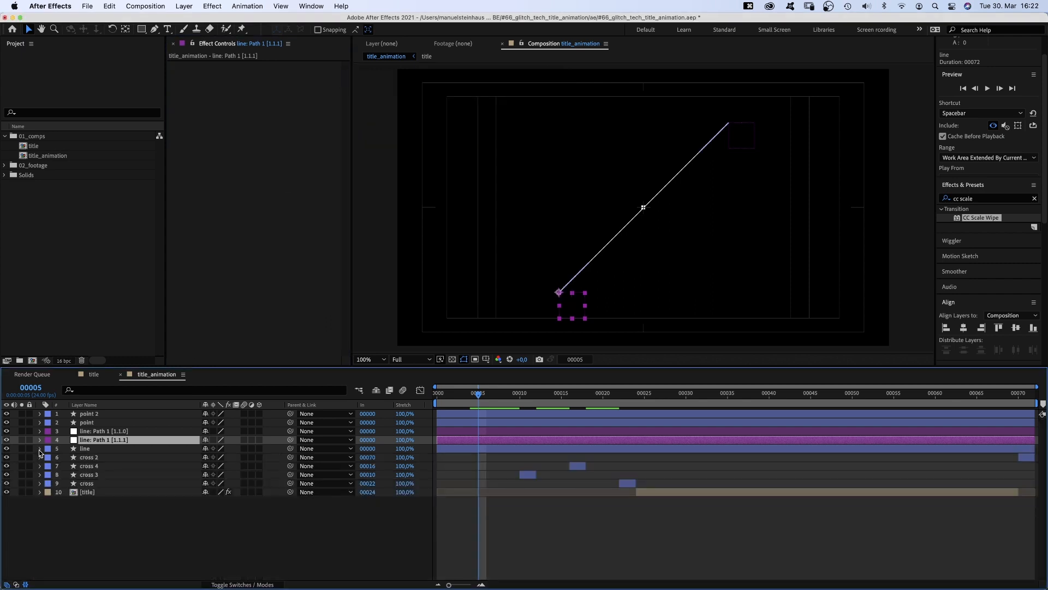
# - Parent point 2 to the line: Path 1 [1.1.0] null and point to the line: Path 1 [1.1.1] null
pyautogui.click(118, 432)
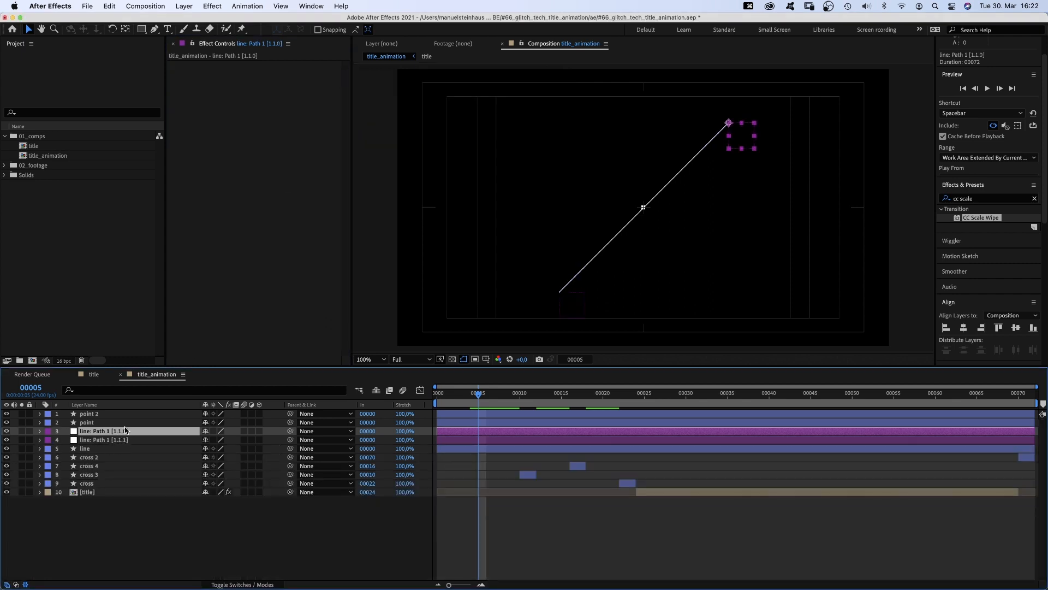
pyautogui.moveTo(291, 413); pyautogui.dragTo(109, 432)
pyautogui.click(153, 423)
pyautogui.moveTo(289, 425); pyautogui.dragTo(115, 440)
pyautogui.moveTo(475, 394)
pyautogui.mouseDown()
pyautogui.moveTo(436, 394)
pyautogui.moveTo(481, 396)
pyautogui.mouseUp()
# - Set the Position of both the point and point 2 layers to 0, 0 so each sits on its null
pyautogui.press('p')
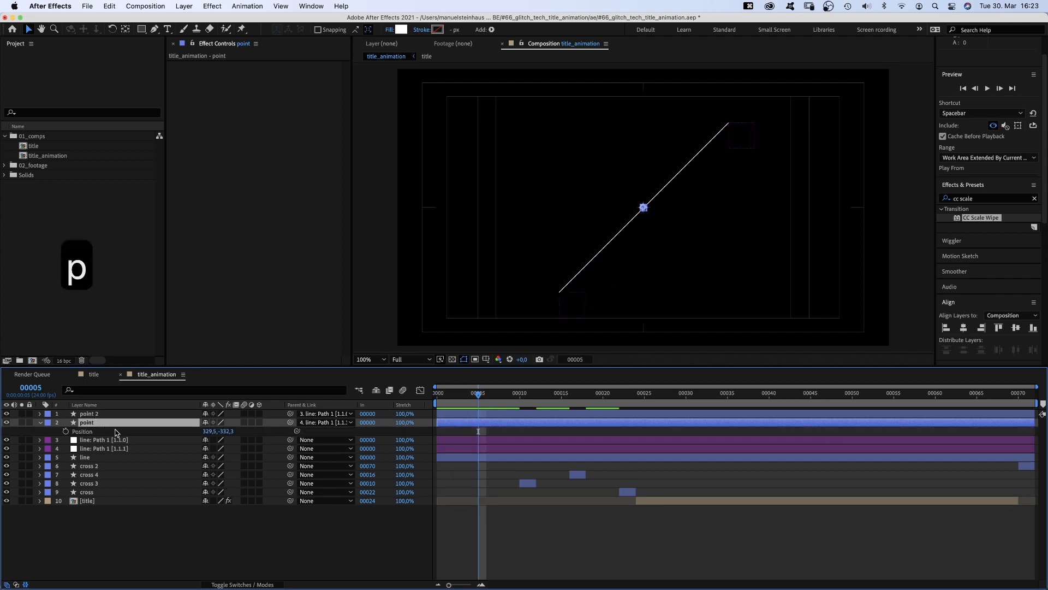
pyautogui.click(209, 432)
pyautogui.write('0')
pyautogui.press('Tab')
pyautogui.write('0')
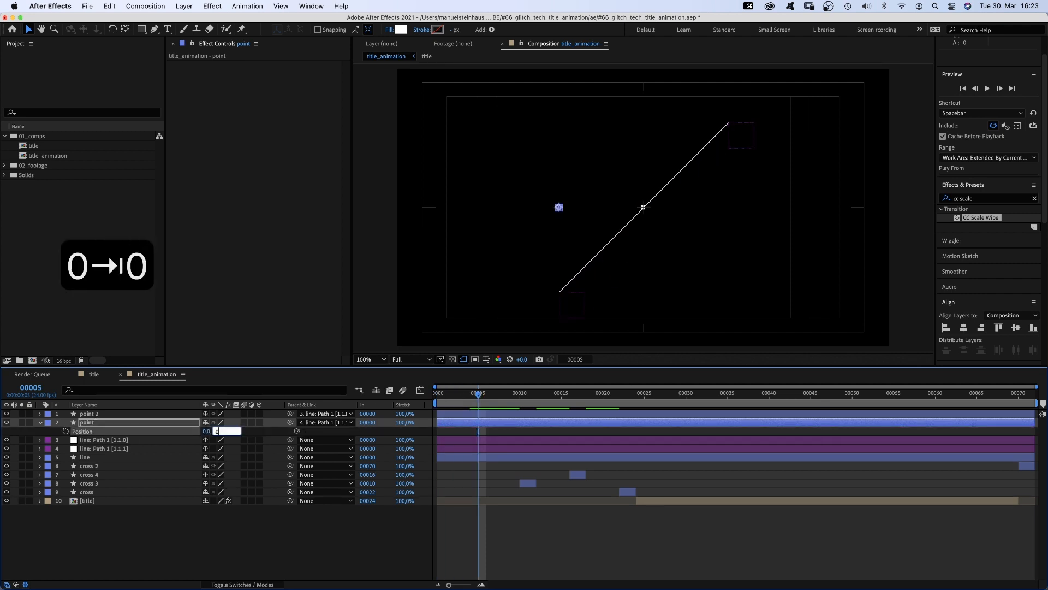
pyautogui.press('Return')
pyautogui.click(97, 417)
pyautogui.press('p')
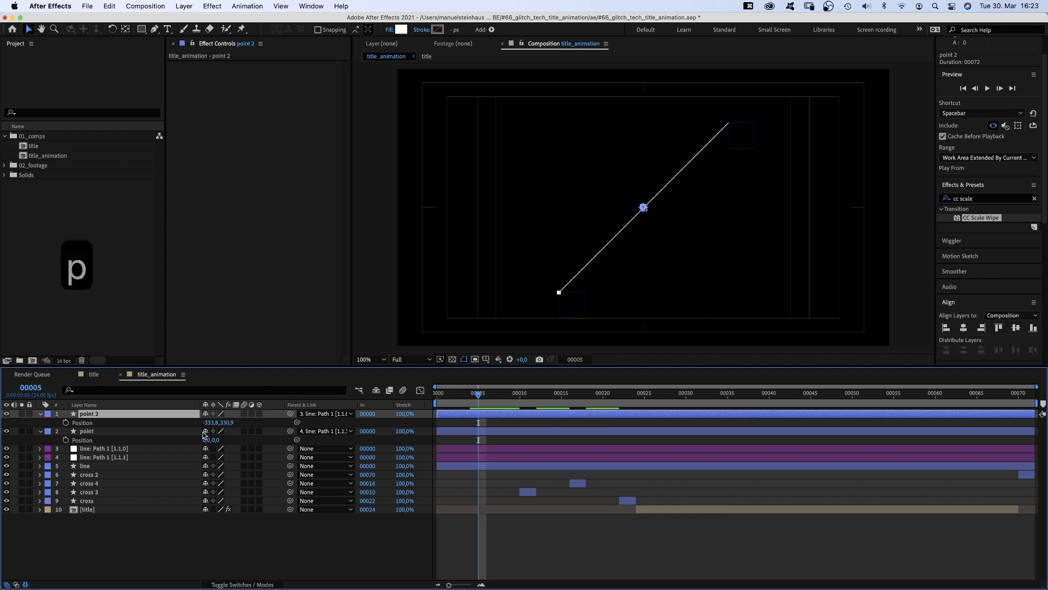
pyautogui.click(213, 423)
pyautogui.write('0')
pyautogui.press('Tab')
pyautogui.write('0')
pyautogui.press('Return')
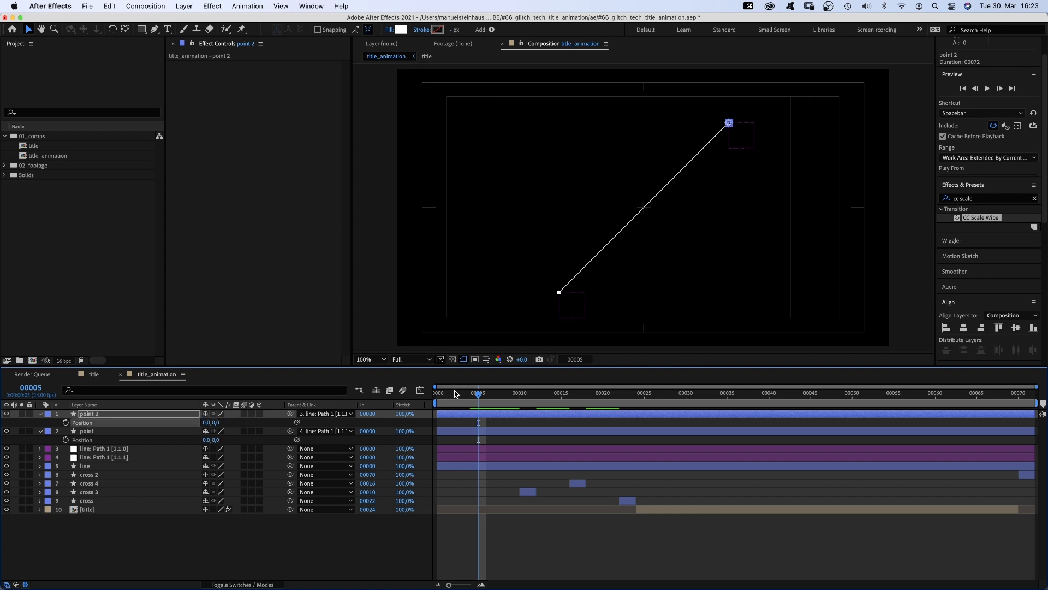
# - Split the point, null and line layers at frame 10
pyautogui.moveTo(474, 395)
pyautogui.mouseDown()
pyautogui.moveTo(436, 394)
pyautogui.moveTo(464, 396)
pyautogui.mouseUp()
pyautogui.click(40, 413)
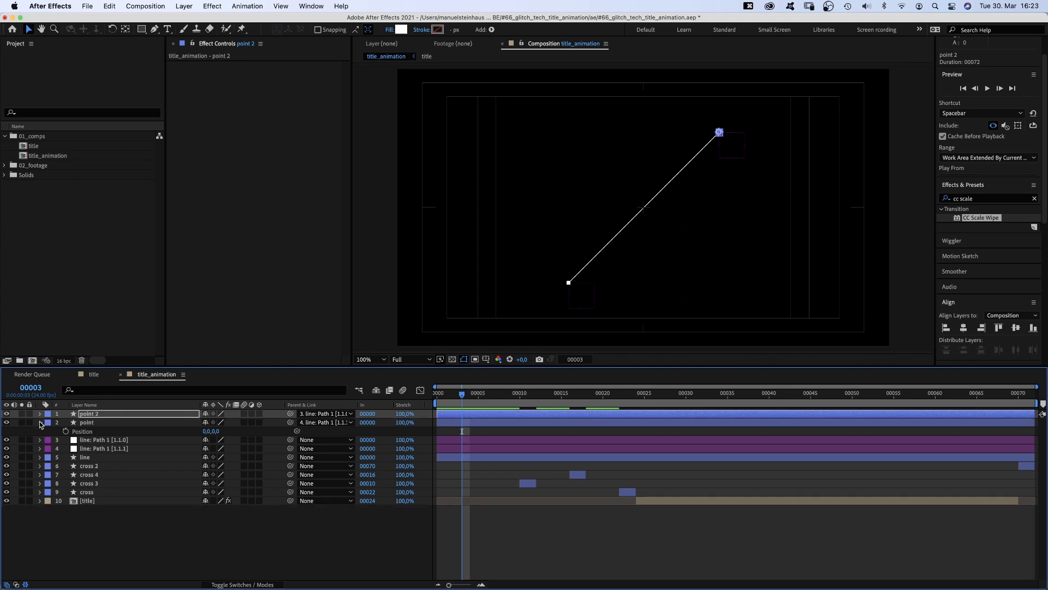
pyautogui.click(40, 422)
pyautogui.click(521, 394)
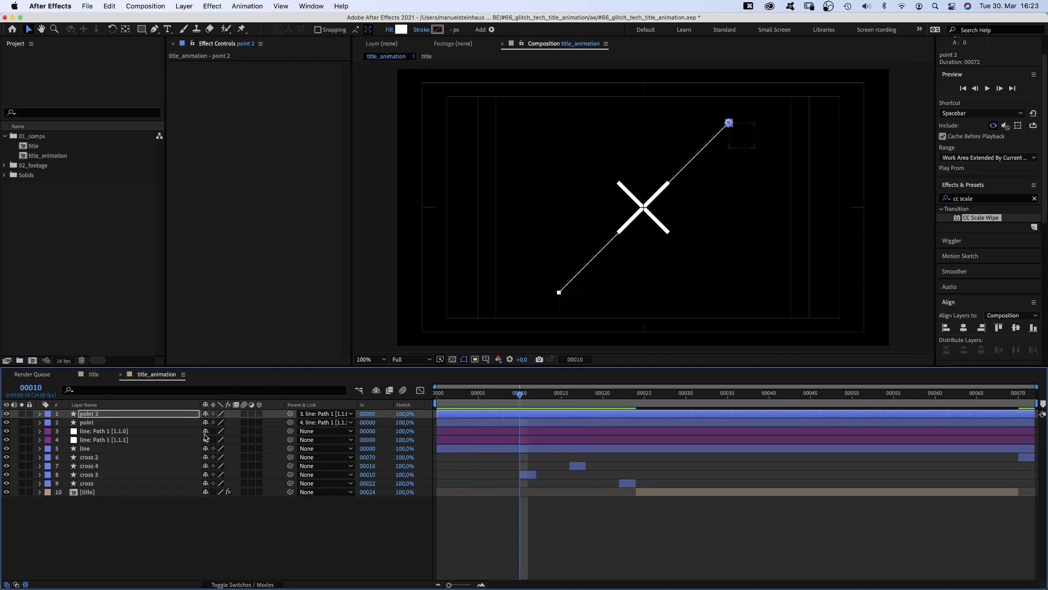
pyautogui.keyDown('shift'); pyautogui.click(99, 450); pyautogui.keyUp('shift')
pyautogui.press('super+shift+d')
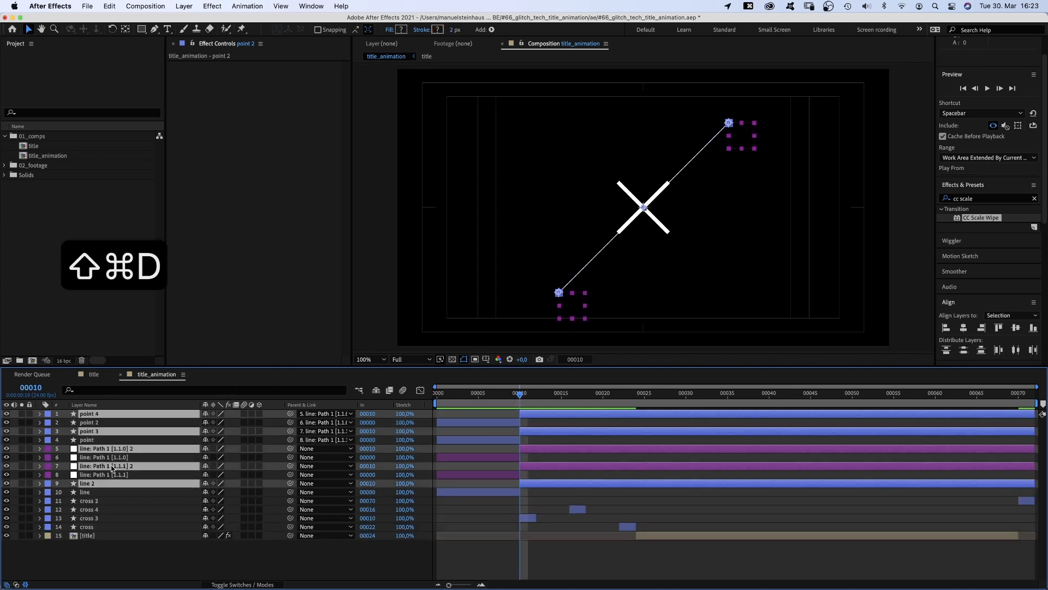
# - Reorder the layers so the split second halves sit together at the top and the first halves below the crosses
pyautogui.moveTo(111, 488); pyautogui.dragTo(117, 423)
pyautogui.click(86, 458)
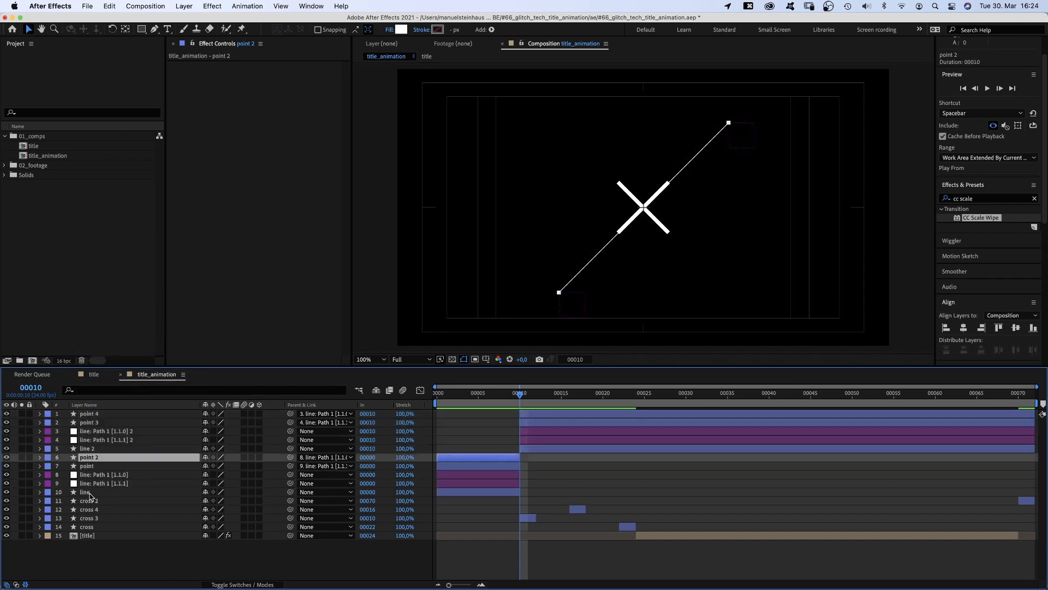
pyautogui.keyDown('shift'); pyautogui.click(88, 493); pyautogui.keyUp('shift')
pyautogui.moveTo(85, 497); pyautogui.dragTo(89, 525)
# - Shift the second set of point, null and line layers to start at frame 12 and move cross 4 to the top
pyautogui.click(86, 448)
pyautogui.keyDown('shift'); pyautogui.click(88, 415); pyautogui.keyUp('shift')
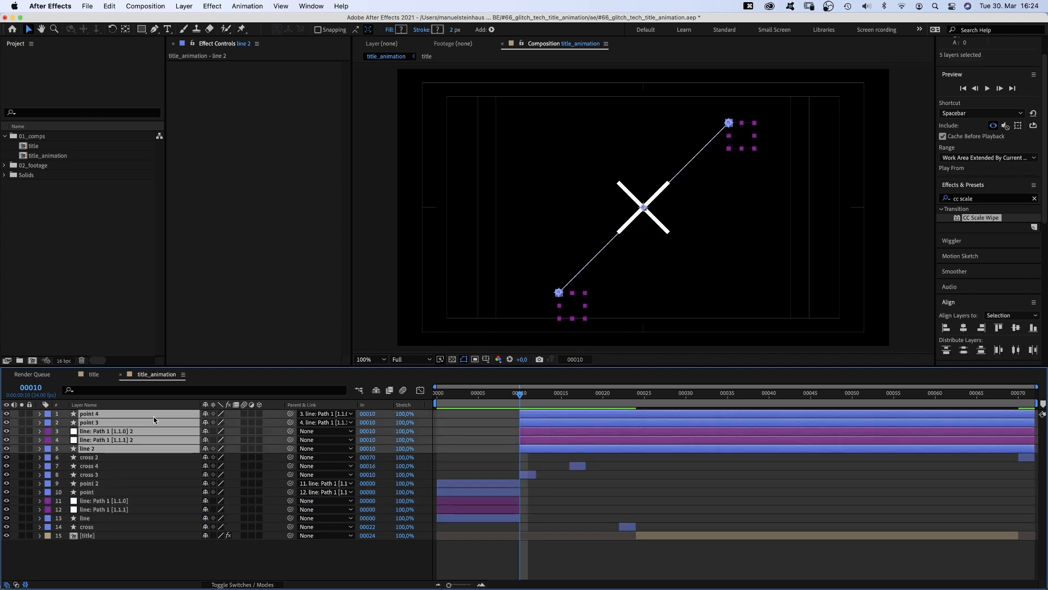
pyautogui.moveTo(538, 415); pyautogui.dragTo(555, 415)
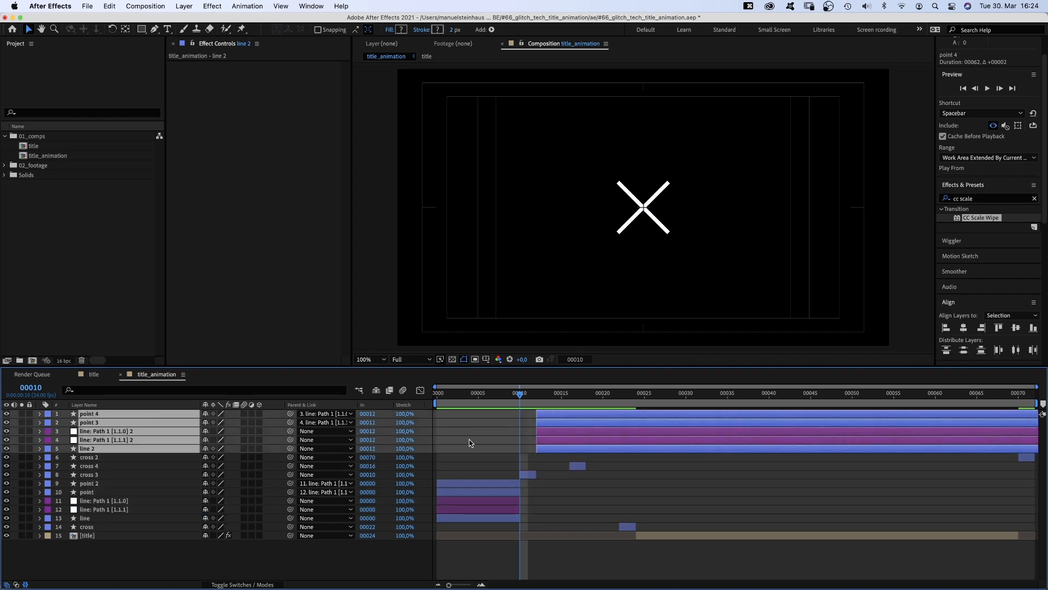
pyautogui.click(91, 466)
pyautogui.moveTo(87, 466); pyautogui.dragTo(99, 415)
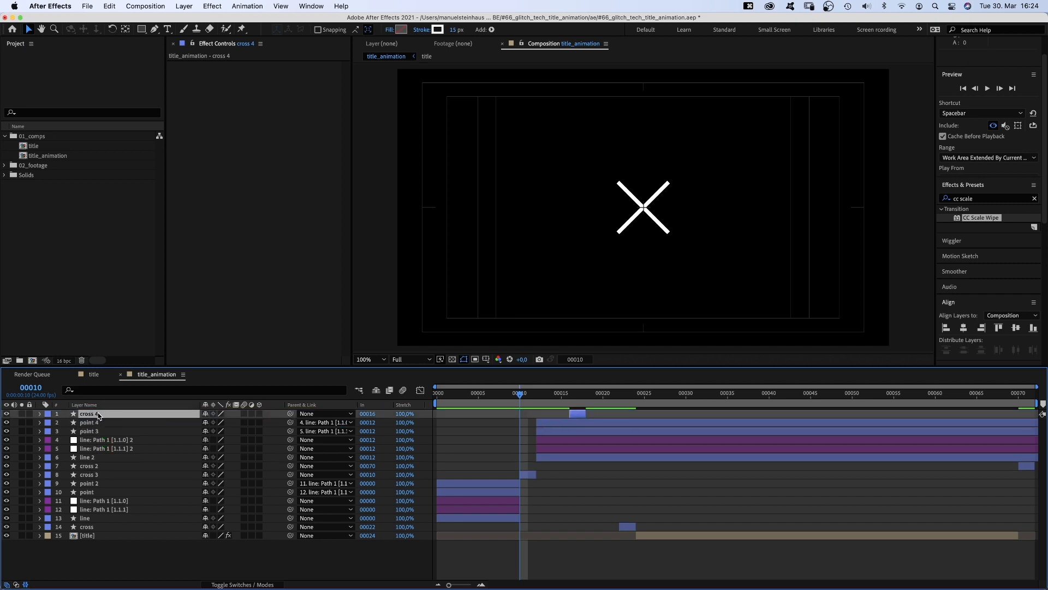
# - Set line 2's Rotation to -45° at frame 12
pyautogui.click(540, 394)
pyautogui.click(559, 462)
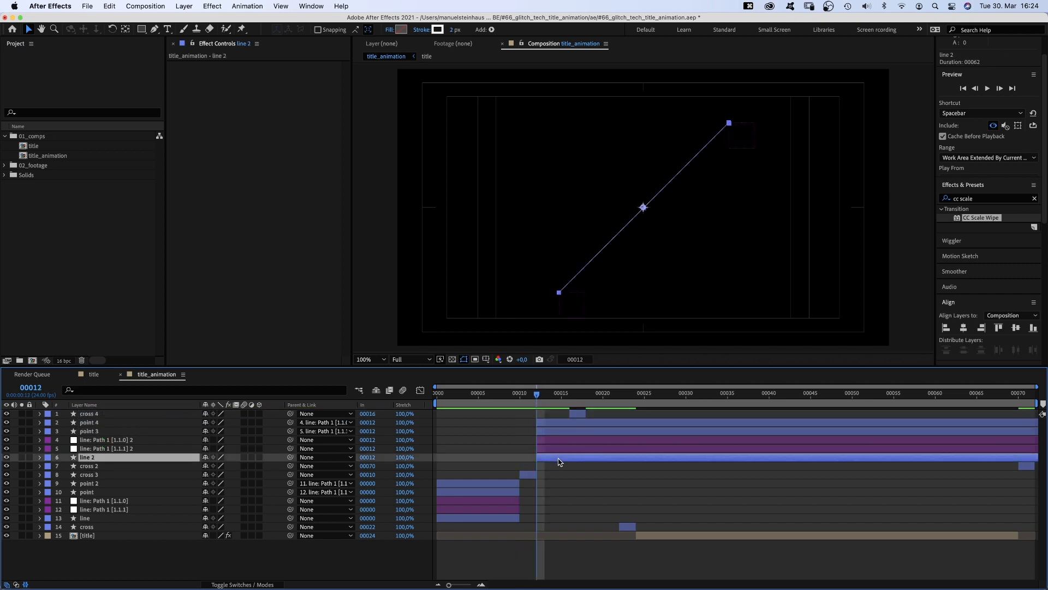
pyautogui.write('r')
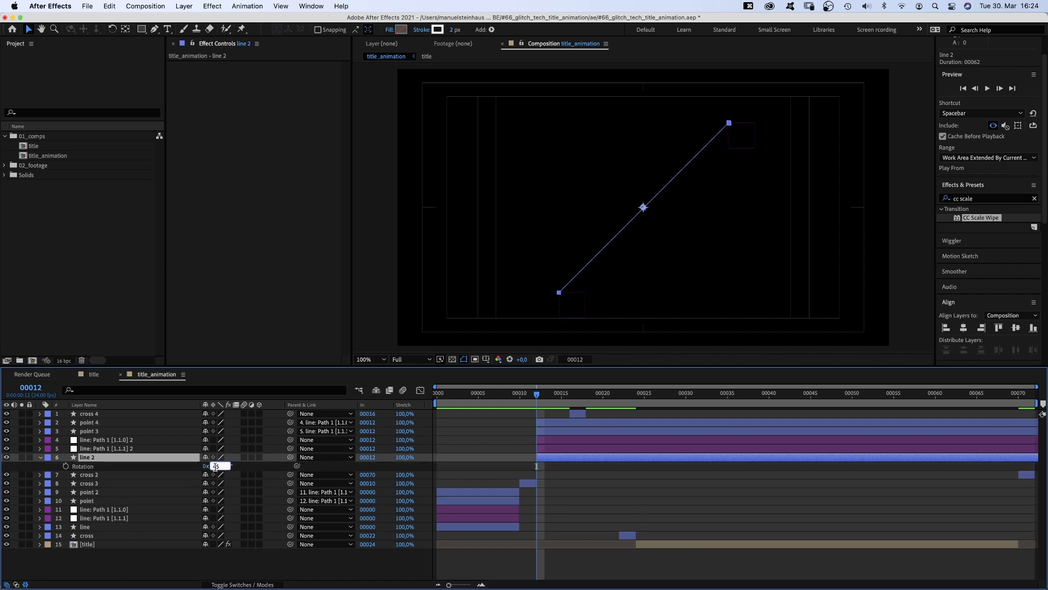
pyautogui.write('-45')
pyautogui.press('Return')
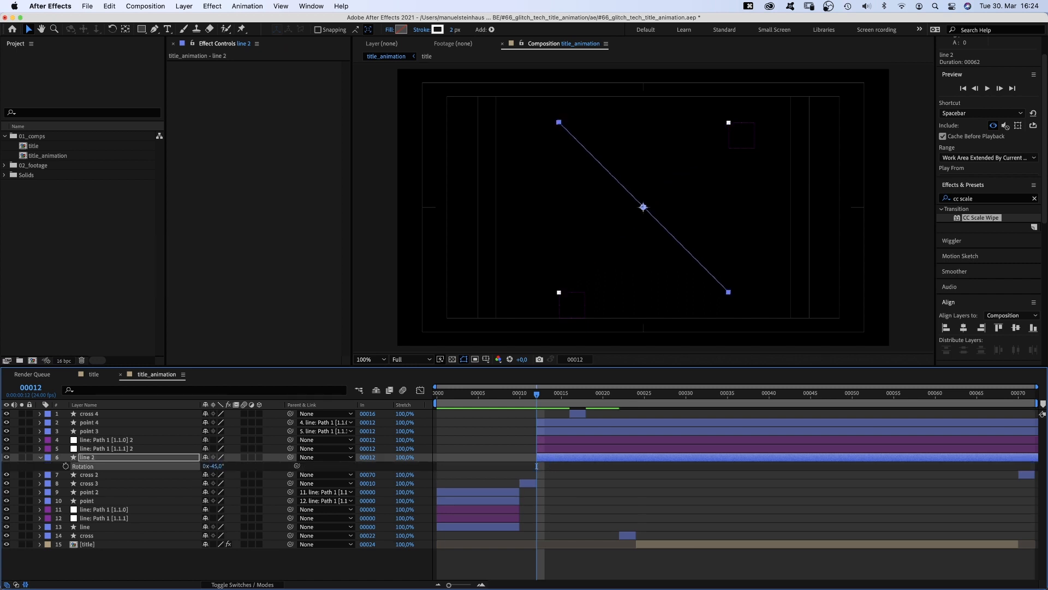
# - Edit the line: Path 1 [1.1.1] 2 null's Position expression to reference the layer "line 2"
pyautogui.click(99, 449)
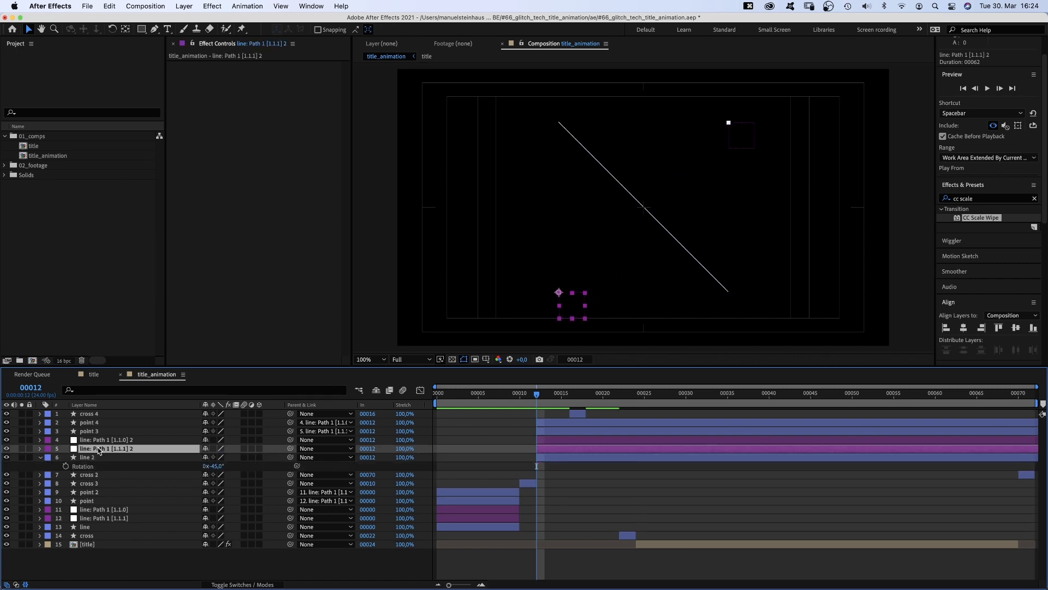
pyautogui.click(39, 448)
pyautogui.click(49, 457)
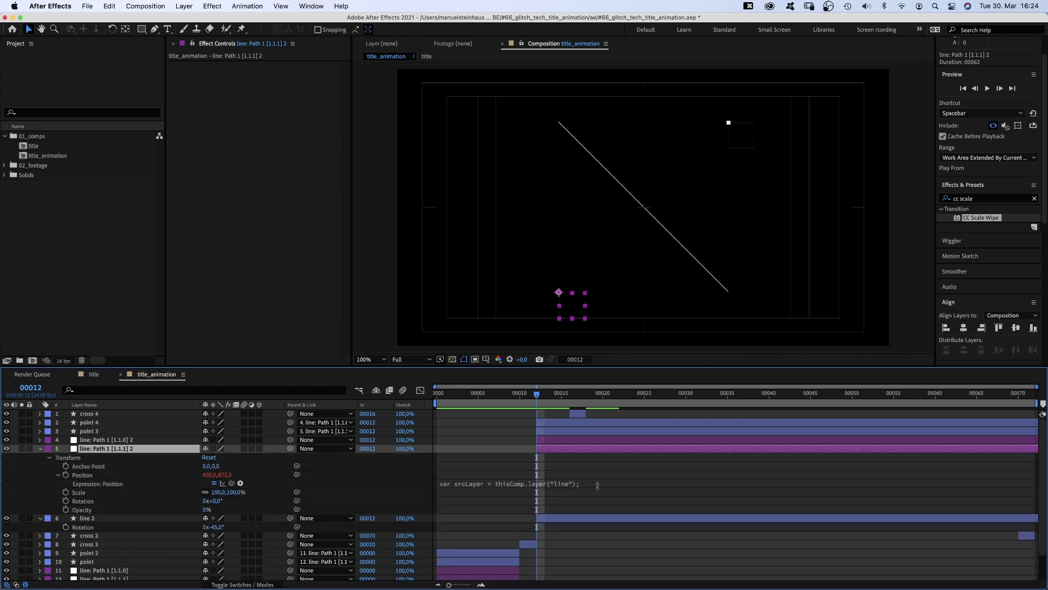
pyautogui.click(564, 485)
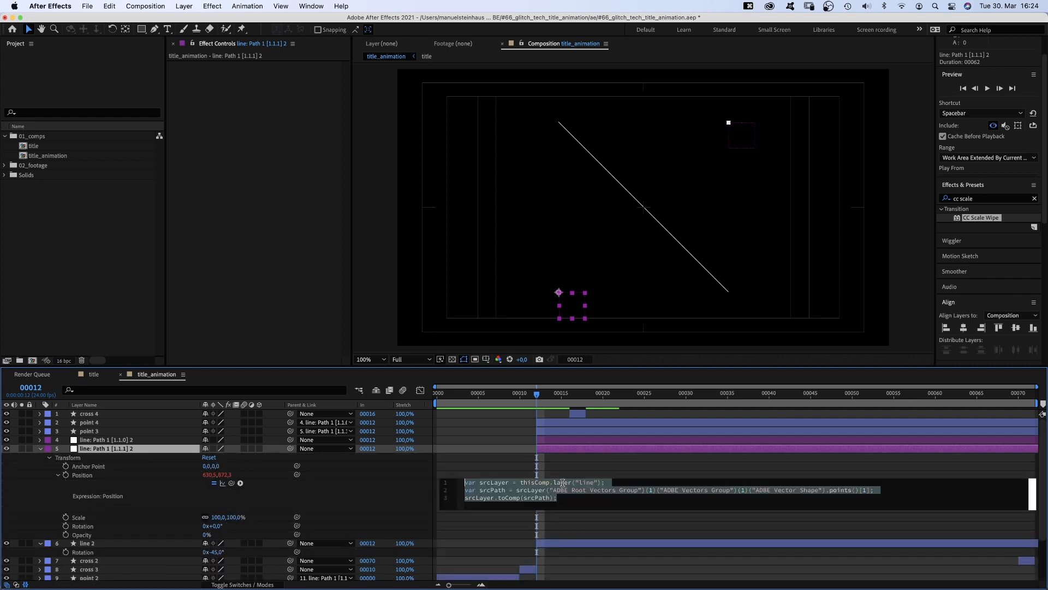
pyautogui.click(593, 484)
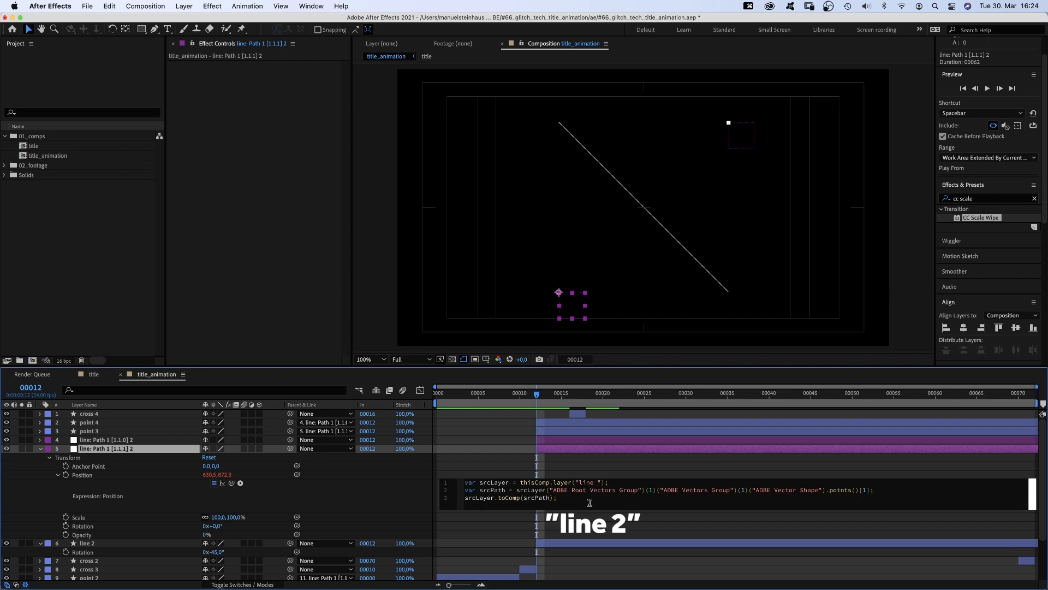
pyautogui.write('2')
# - Edit the line: Path 1 [1.1.0] 2 null's Position expression to reference the layer "line 2"
pyautogui.click(37, 492)
pyautogui.click(40, 440)
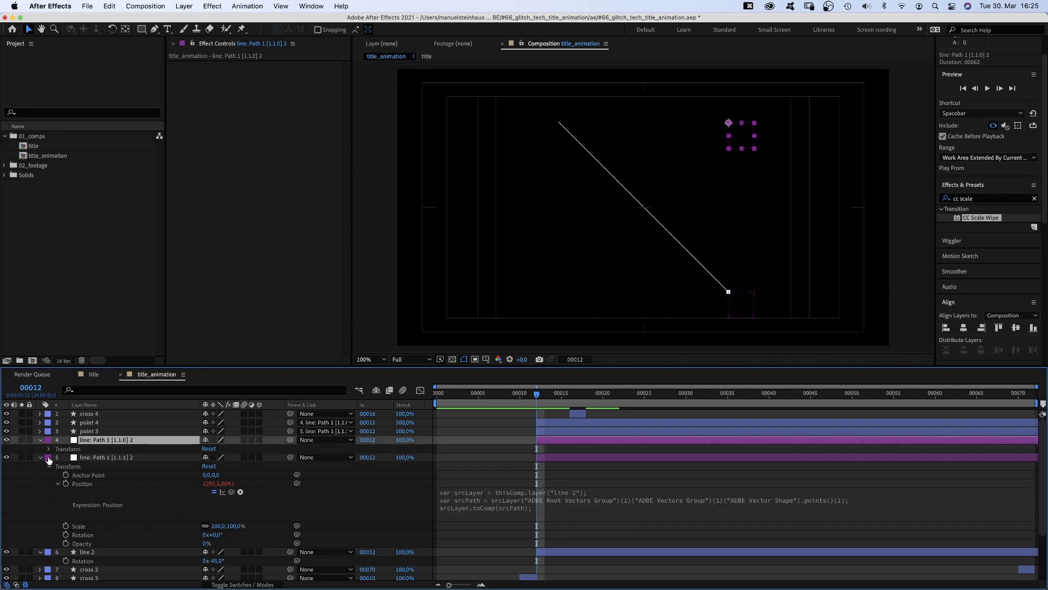
pyautogui.click(49, 448)
pyautogui.click(564, 483)
pyautogui.click(592, 474)
pyautogui.write('2");')
pyautogui.click(31, 474)
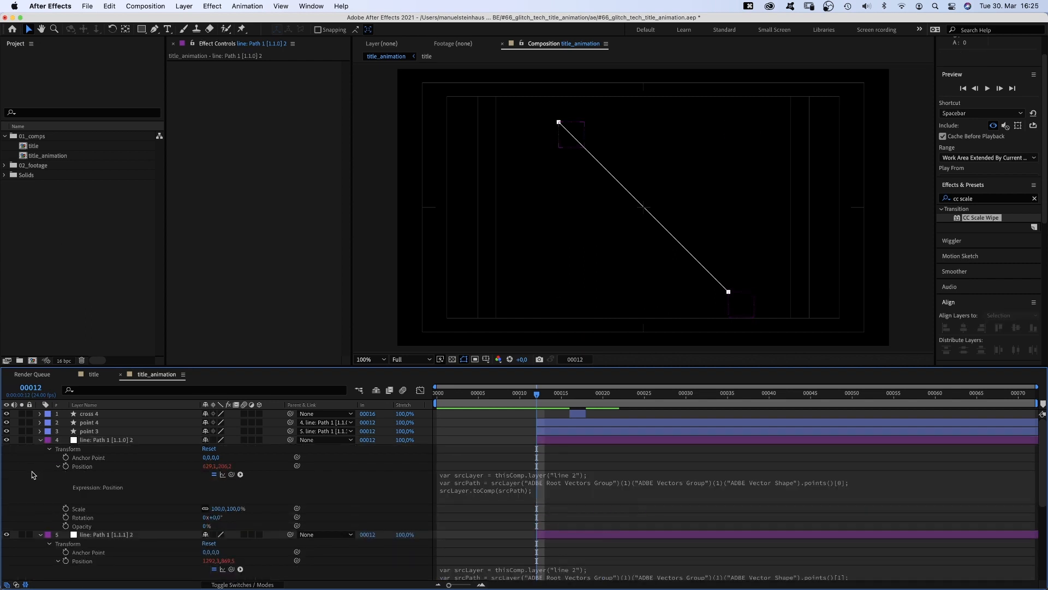
pyautogui.click(39, 440)
pyautogui.click(40, 448)
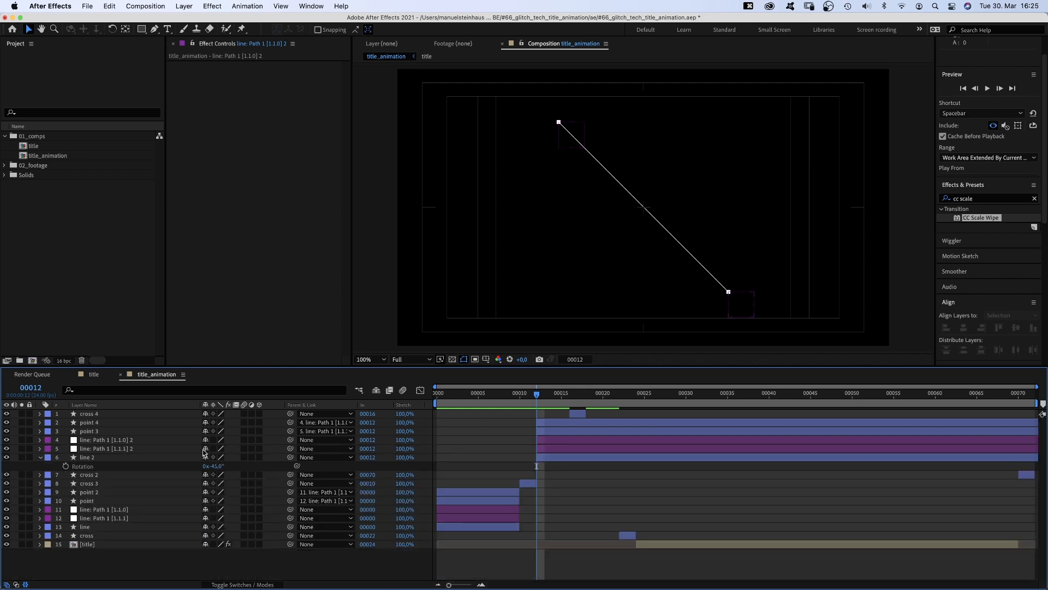
# - Split the second set of point, null and line layers at frame 16
pyautogui.click(568, 401)
pyautogui.click(580, 421)
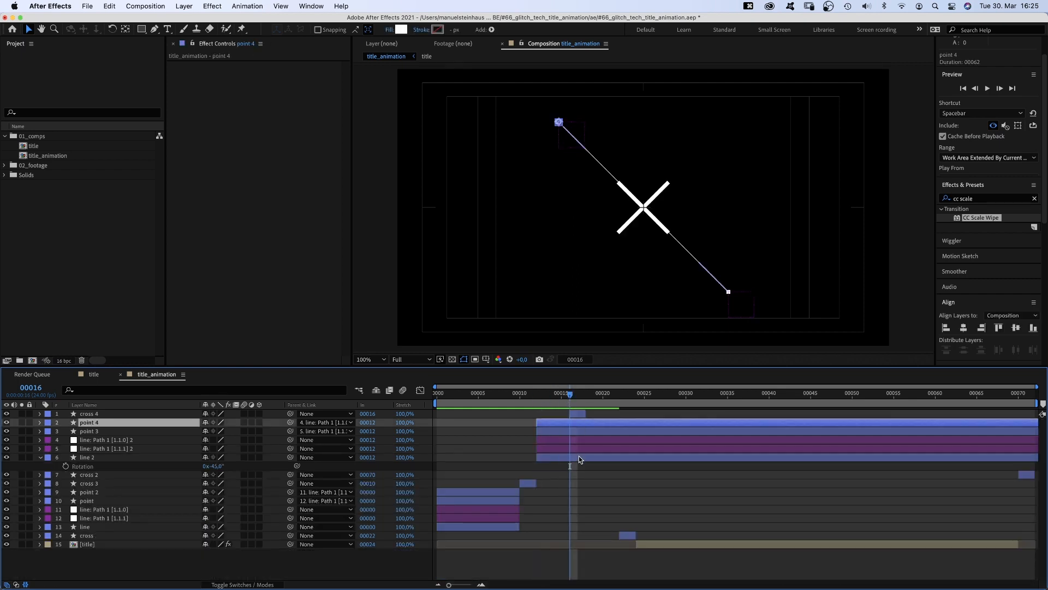
pyautogui.keyDown('shift'); pyautogui.click(579, 456); pyautogui.keyUp('shift')
pyautogui.press('shift+super+d')
# - Move the new third set of layers to the top and shift them to start at frame 18
pyautogui.moveTo(83, 494); pyautogui.dragTo(169, 414)
pyautogui.moveTo(599, 421); pyautogui.dragTo(616, 420)
pyautogui.click(579, 394)
pyautogui.click(584, 395)
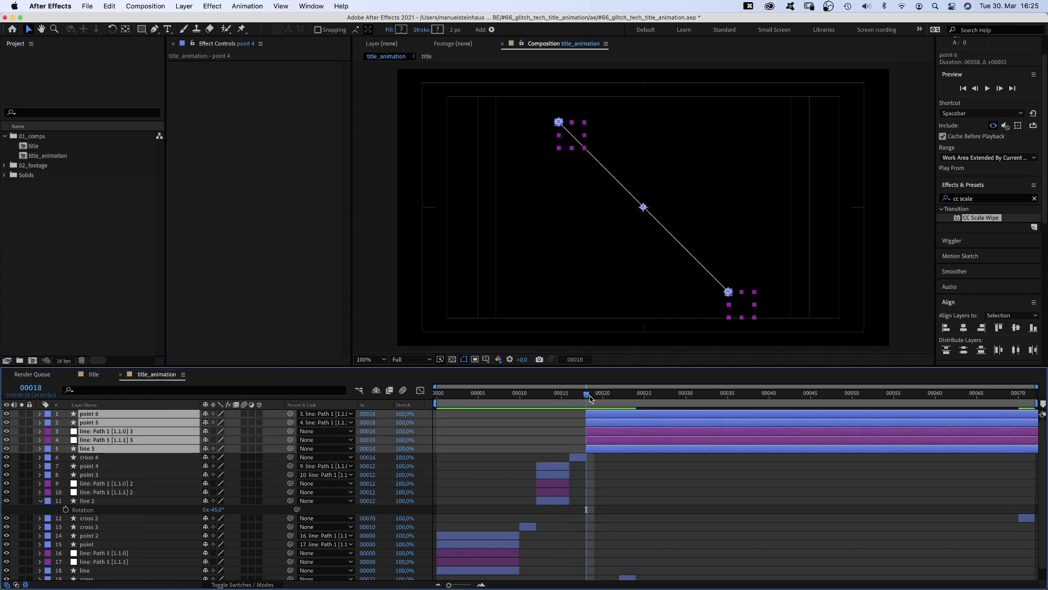
# - Change the line: Path 1 [1.1.1] 3 null's Position expression to reference the layer "line 3"
pyautogui.click(604, 459)
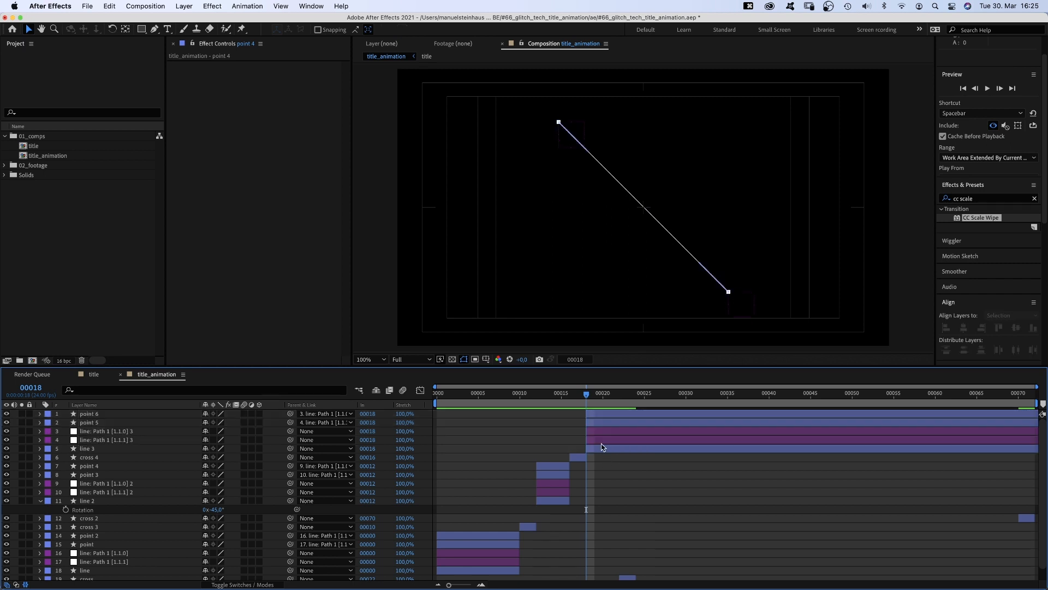
pyautogui.click(598, 441)
pyautogui.click(39, 440)
pyautogui.click(56, 466)
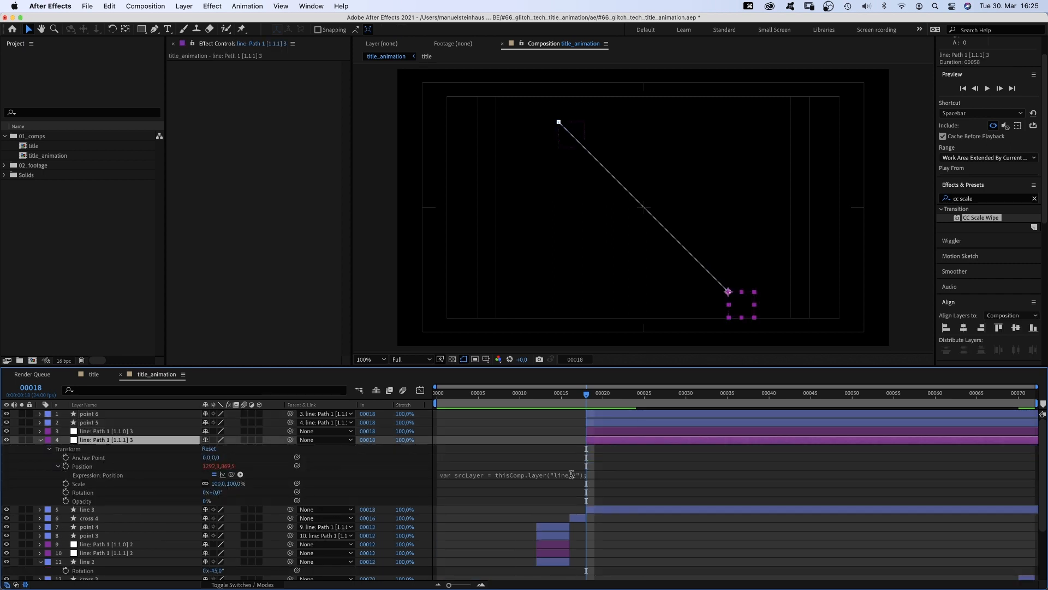
pyautogui.click(572, 474)
pyautogui.click(599, 476)
pyautogui.press('BackSpace')
pyautogui.write('3')
pyautogui.click(601, 514)
# - Change the line: Path 1 [1.1.0] 3 null's Position expression to reference the layer "line 3"
pyautogui.click(39, 439)
pyautogui.click(39, 432)
pyautogui.click(49, 440)
pyautogui.click(58, 457)
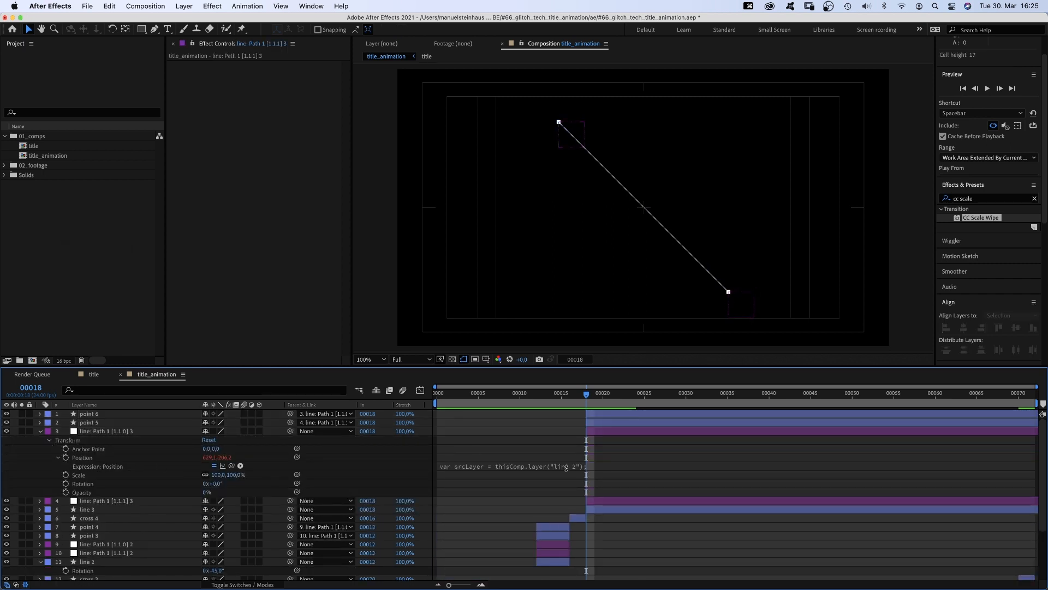
pyautogui.click(578, 465)
pyautogui.click(601, 466)
pyautogui.press('BackSpace')
pyautogui.write('3')
pyautogui.click(40, 431)
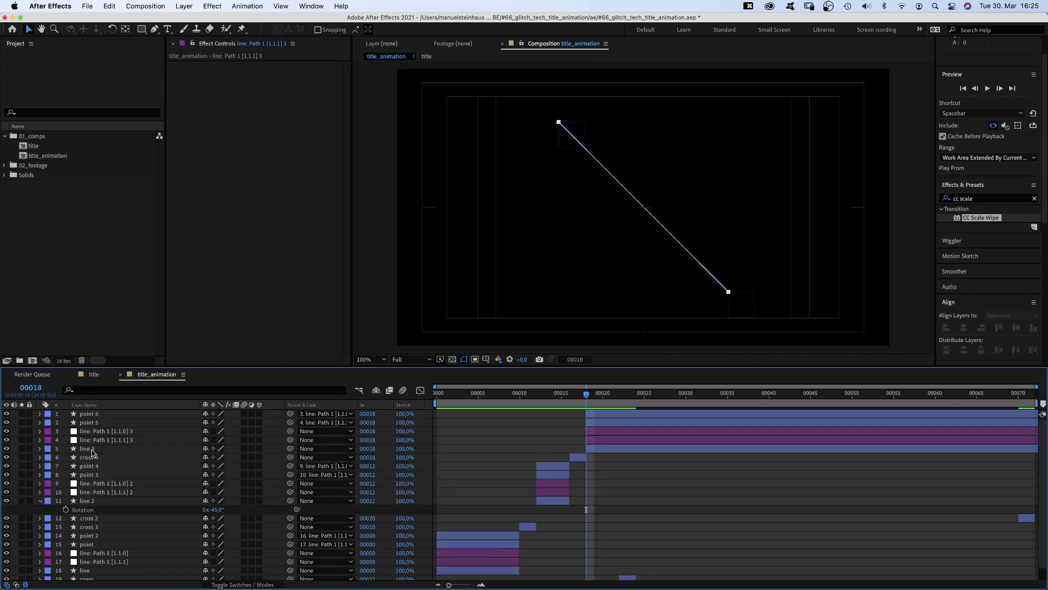
# - Retime line 3's Path keyframes to frames 18 and 22
pyautogui.click(82, 449)
pyautogui.click(40, 448)
pyautogui.click(48, 457)
pyautogui.click(57, 467)
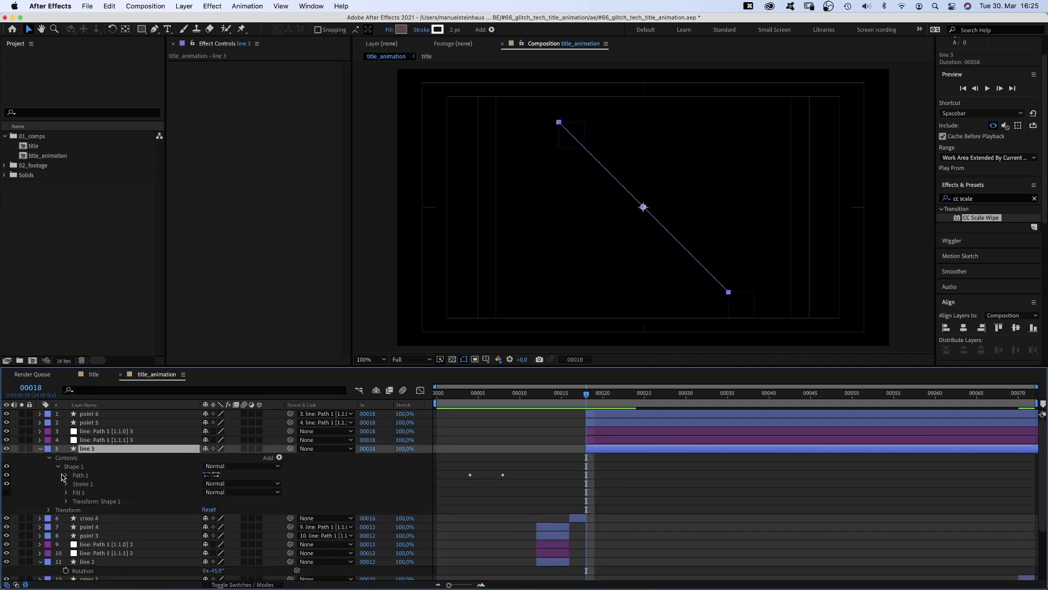
pyautogui.click(66, 475)
pyautogui.moveTo(1041, 497); pyautogui.dragTo(1041, 507)
pyautogui.moveTo(503, 468); pyautogui.dragTo(586, 473)
pyautogui.click(603, 395)
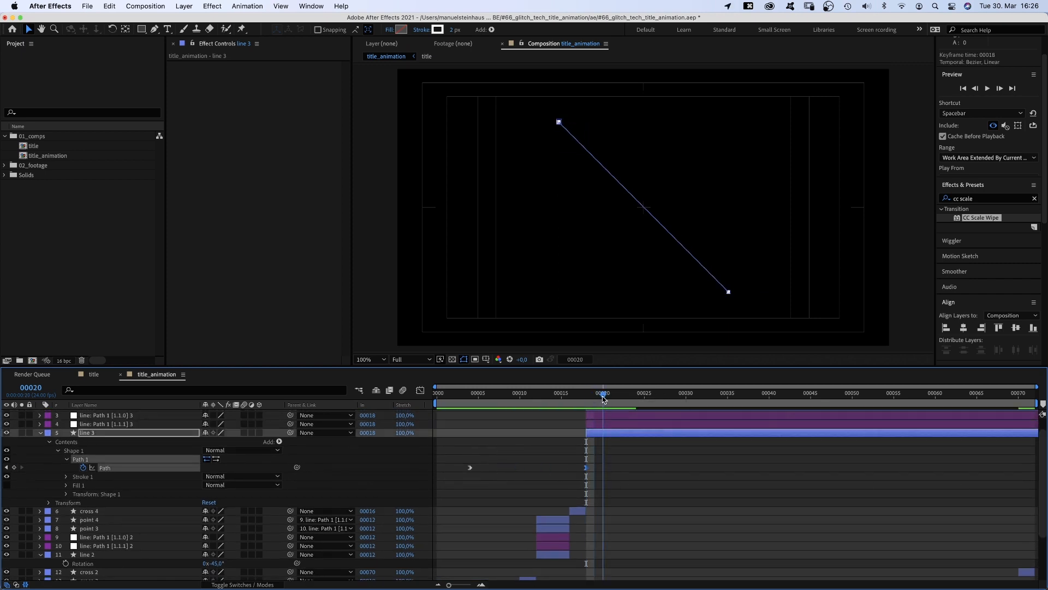
pyautogui.moveTo(607, 397); pyautogui.dragTo(619, 395)
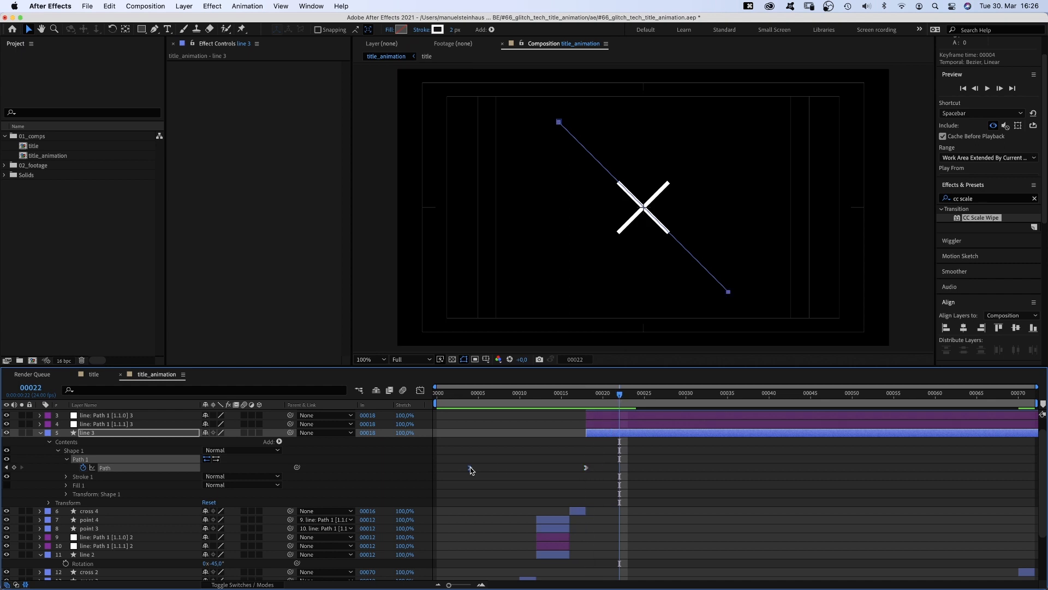
pyautogui.moveTo(470, 468); pyautogui.dragTo(619, 468)
pyautogui.scroll(2, 1035, 446)
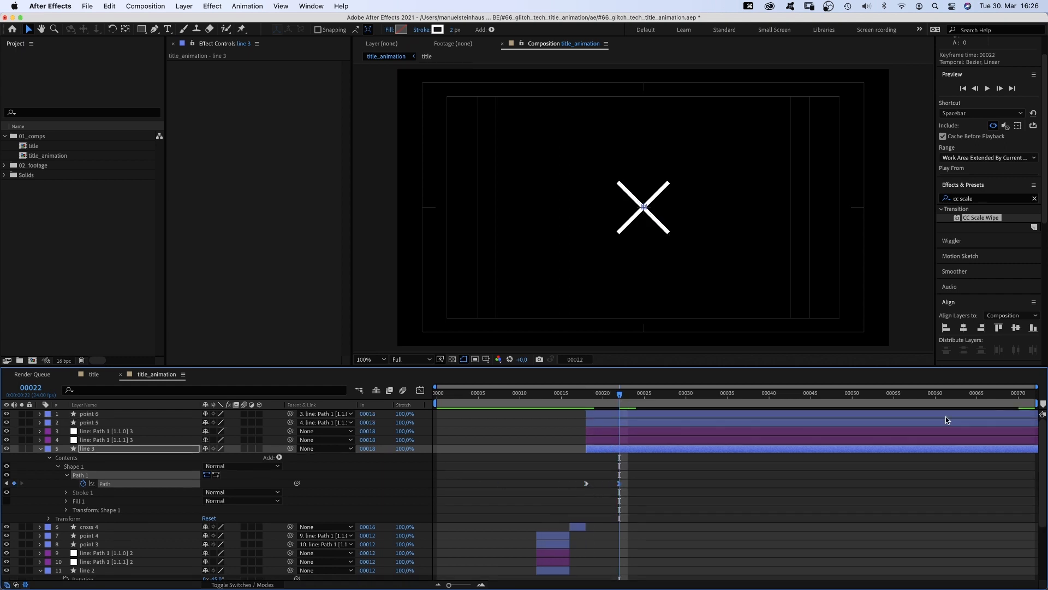
# - Split the third set of layers at frame 22, delete the parts after it, and preview the animation
pyautogui.keyDown('shift'); pyautogui.click(630, 413); pyautogui.keyUp('shift')
pyautogui.press('shift+super+d')
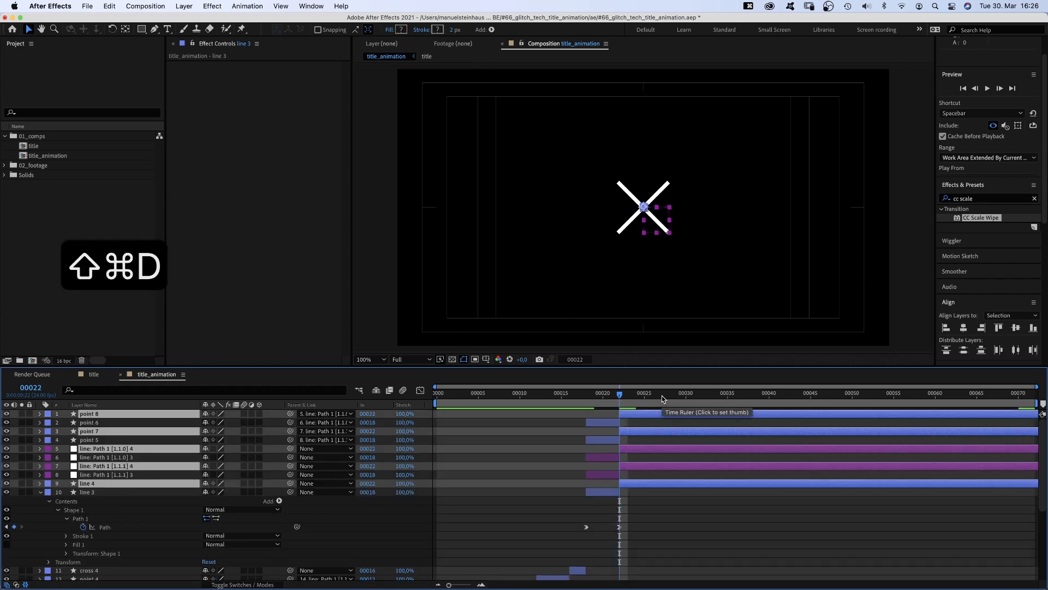
pyautogui.press('BackSpace')
pyautogui.click(40, 448)
pyautogui.press('0')
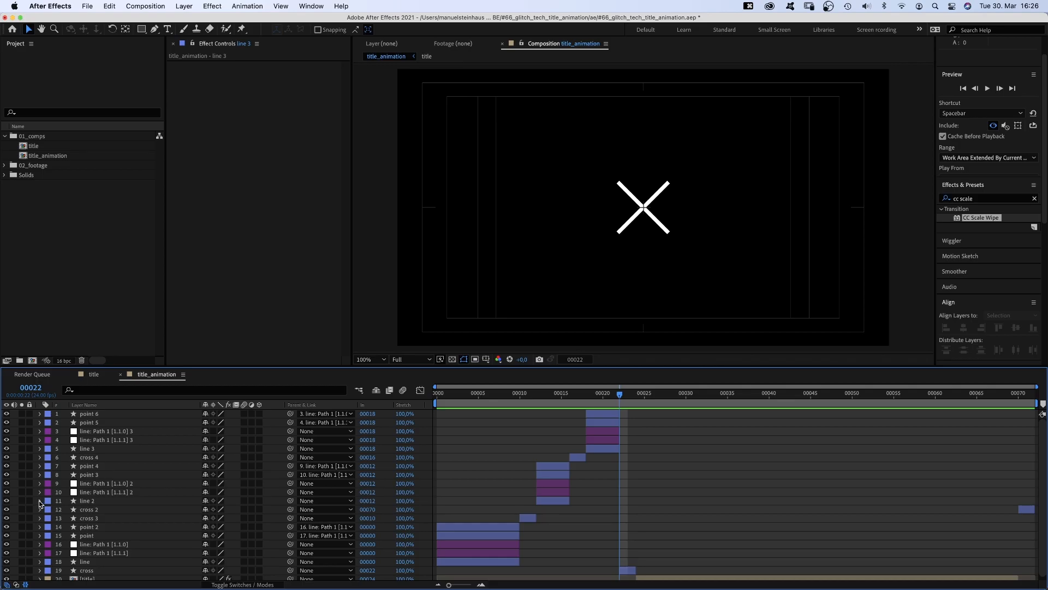
# - Create a new solid named mask, move it below cross 3 in the layer stack, and hide it
pyautogui.press('super+y')
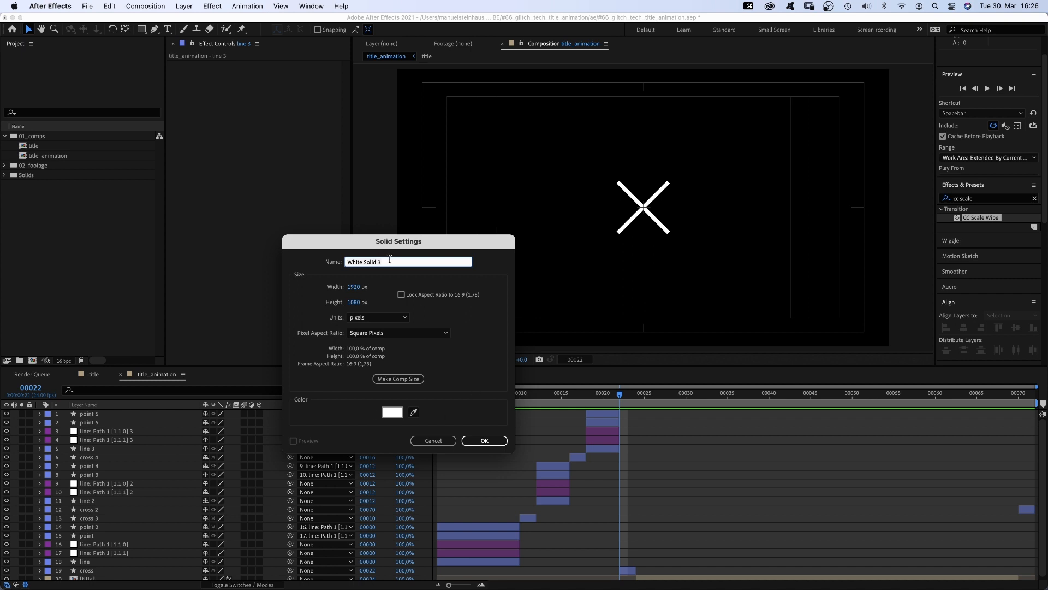
pyautogui.write('mask')
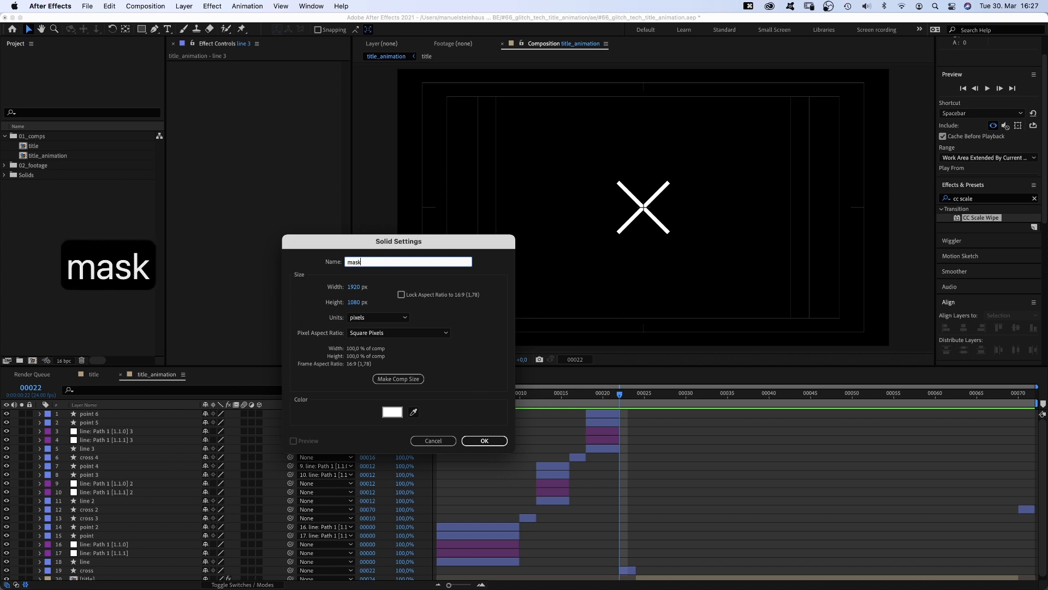
pyautogui.press('Return')
pyautogui.moveTo(153, 413); pyautogui.dragTo(152, 526)
pyautogui.click(7, 528)
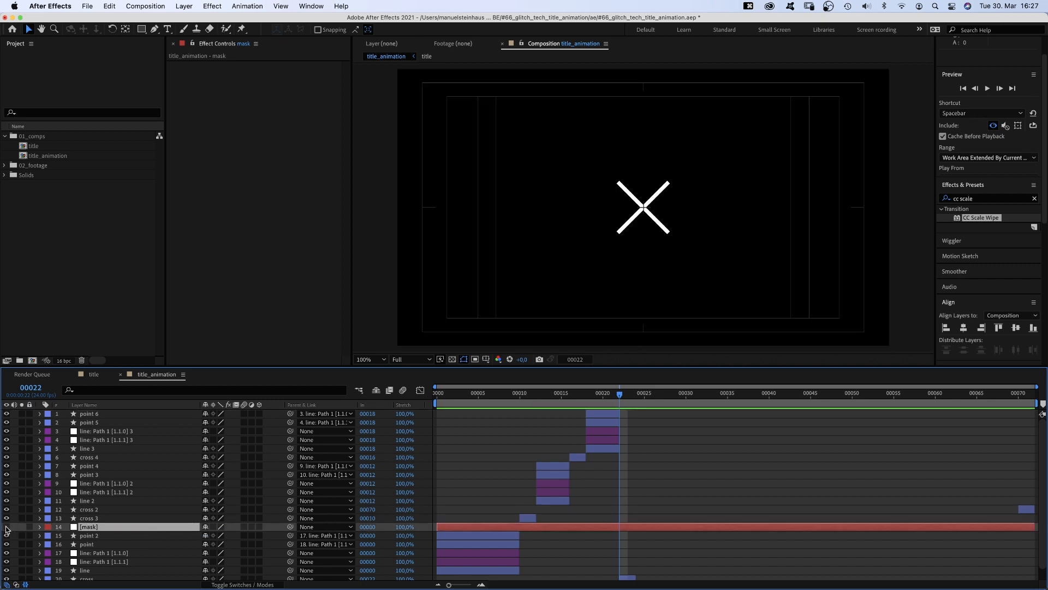
# - At frame 7, draw a closed Pen mask on the solid along the diagonal line and out to the right edge
pyautogui.moveTo(513, 396); pyautogui.dragTo(495, 394)
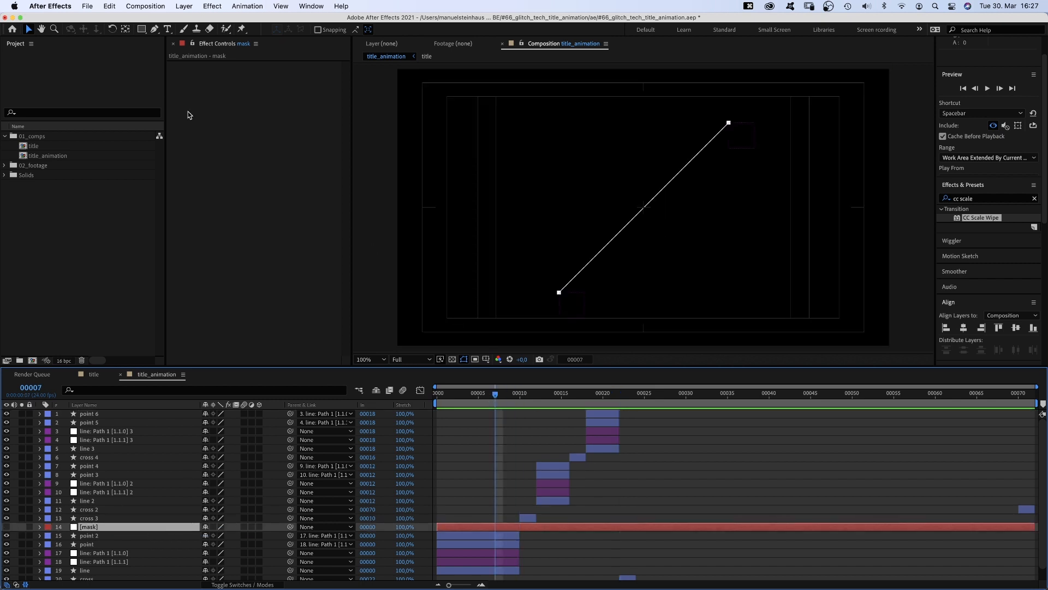
pyautogui.click(156, 30)
pyautogui.click(729, 123)
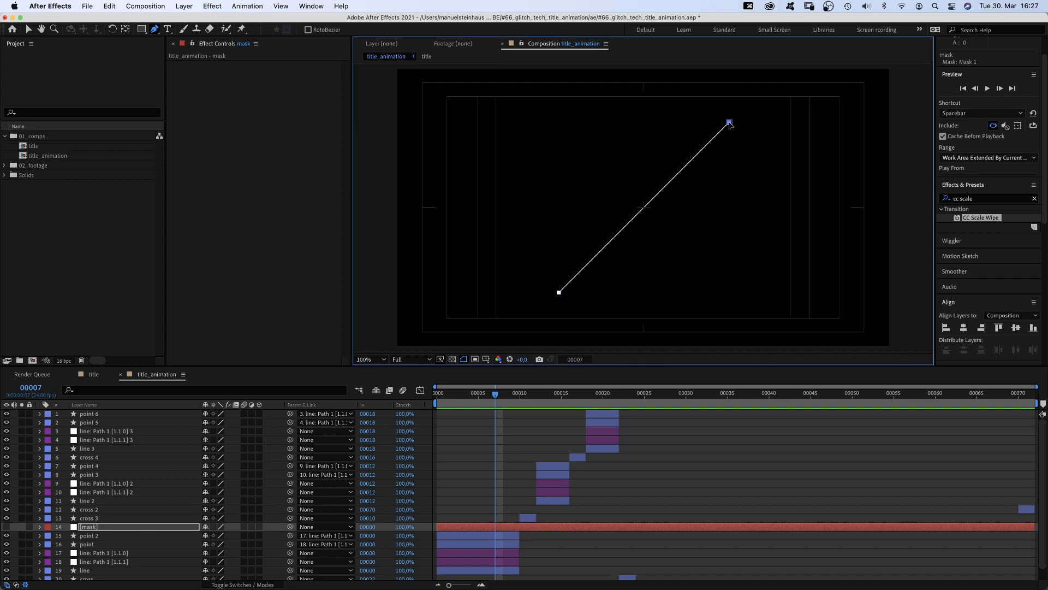
pyautogui.click(559, 293)
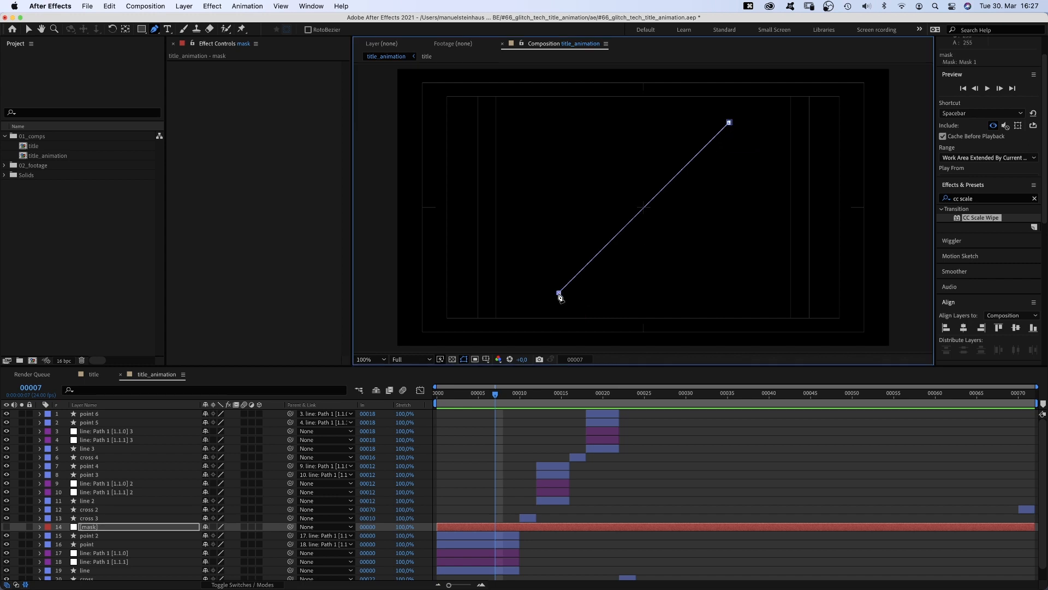
pyautogui.keyDown('shift'); pyautogui.click(913, 293); pyautogui.keyUp('shift')
pyautogui.keyDown('shift'); pyautogui.click(911, 126); pyautogui.keyUp('shift')
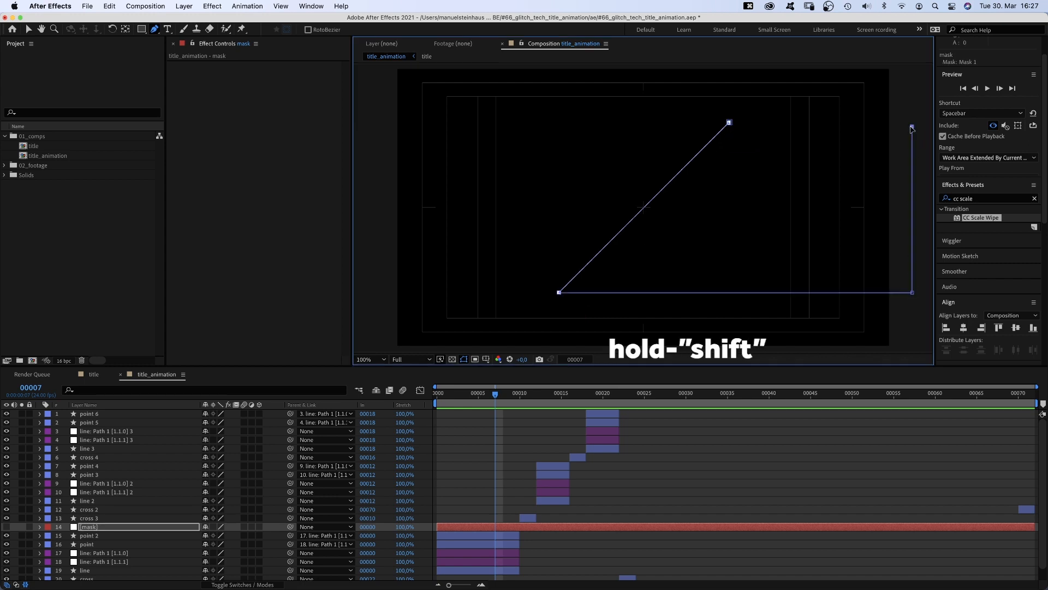
pyautogui.click(729, 122)
pyautogui.press('v')
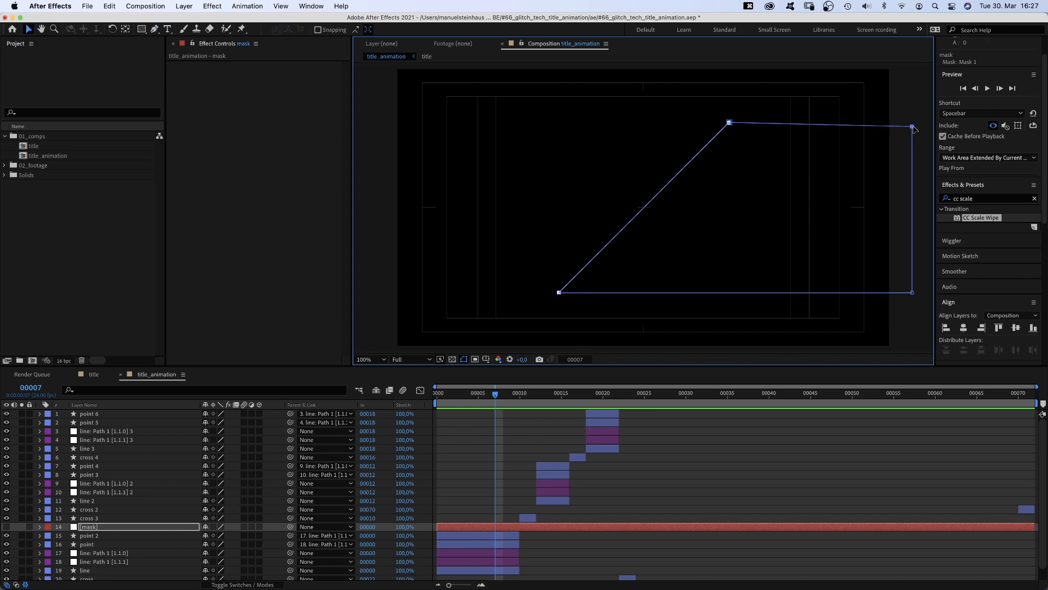
pyautogui.moveTo(911, 125); pyautogui.dragTo(913, 123)
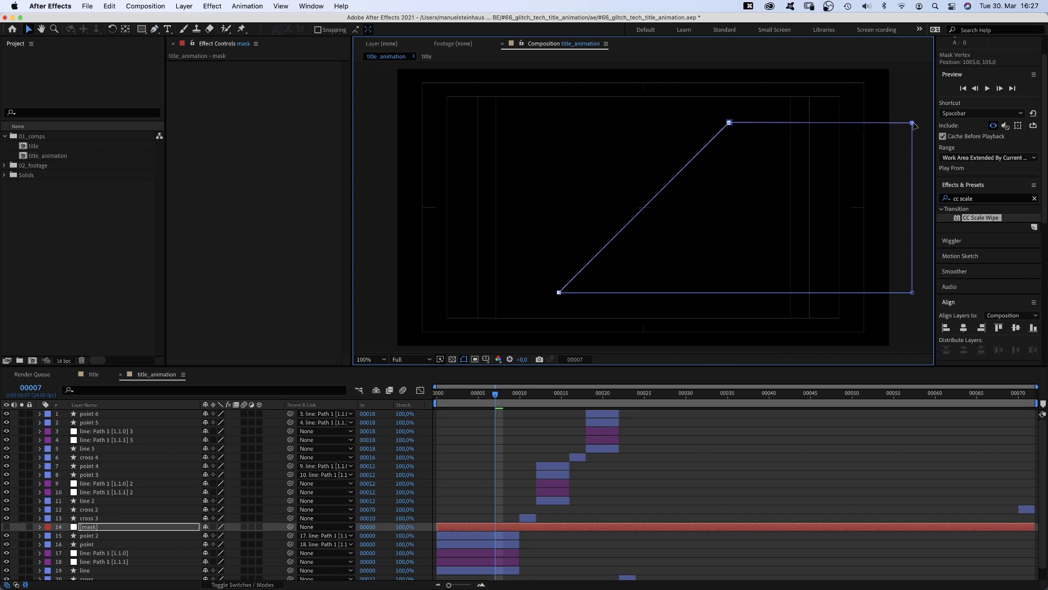
# - Show the mask layer and trim it to run from frame 6 to frame 10
pyautogui.click(6, 527)
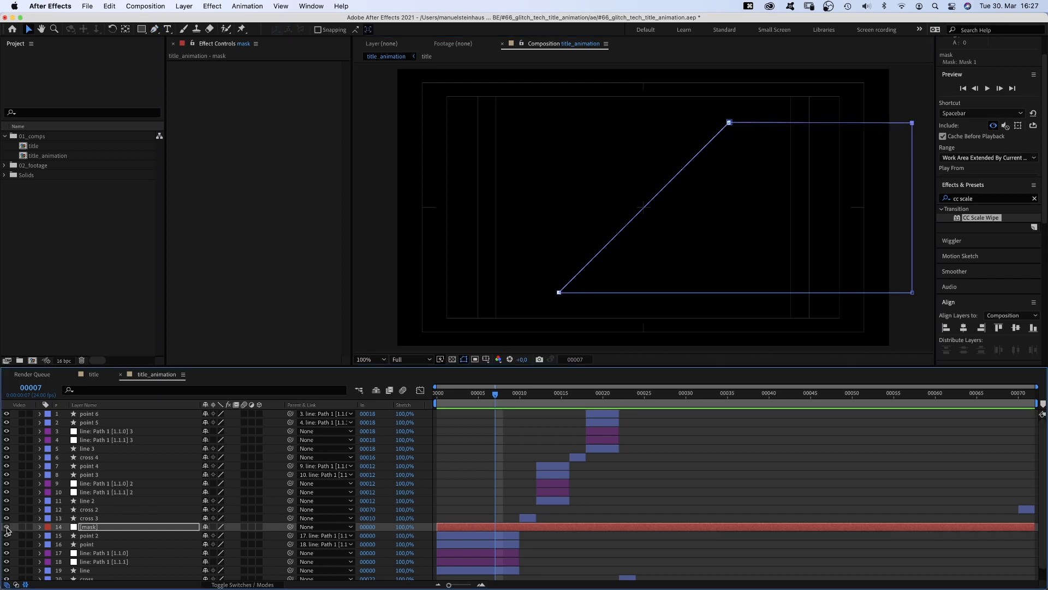
pyautogui.click(489, 396)
pyautogui.moveTo(437, 527); pyautogui.dragTo(478, 531)
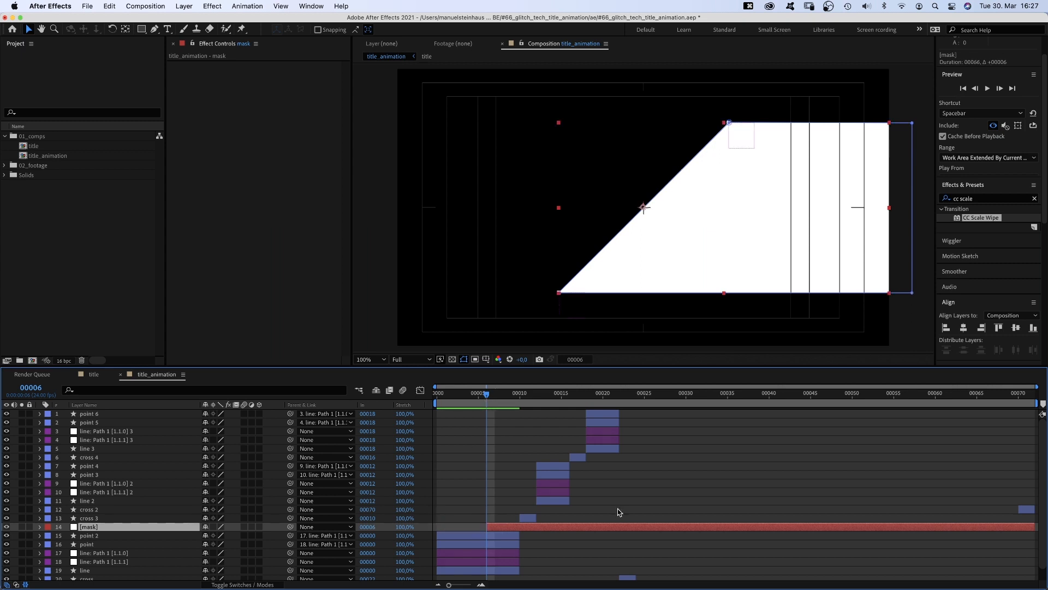
pyautogui.moveTo(1034, 527); pyautogui.dragTo(519, 527)
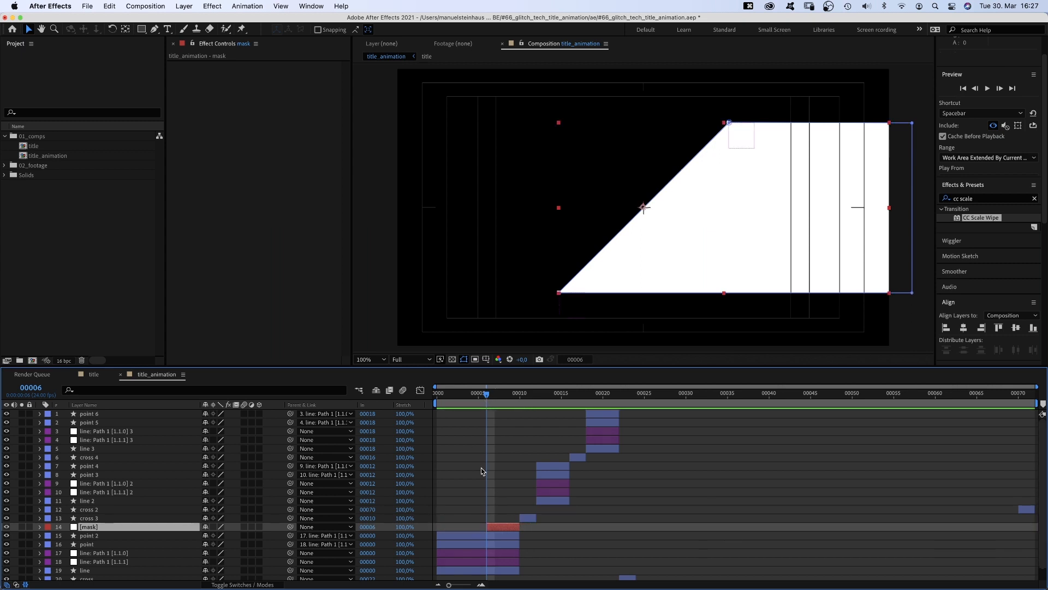
# - Add the title comp below the mask layer, split it at frame 10 and delete the part after it
pyautogui.moveTo(50, 148); pyautogui.dragTo(500, 537)
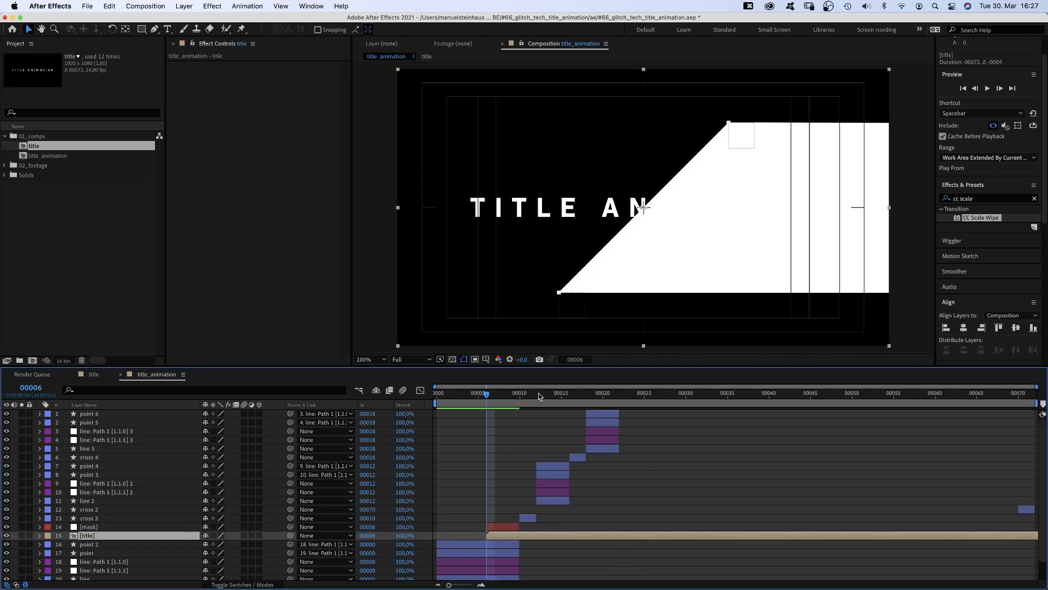
pyautogui.click(514, 398)
pyautogui.press('super+shift+d')
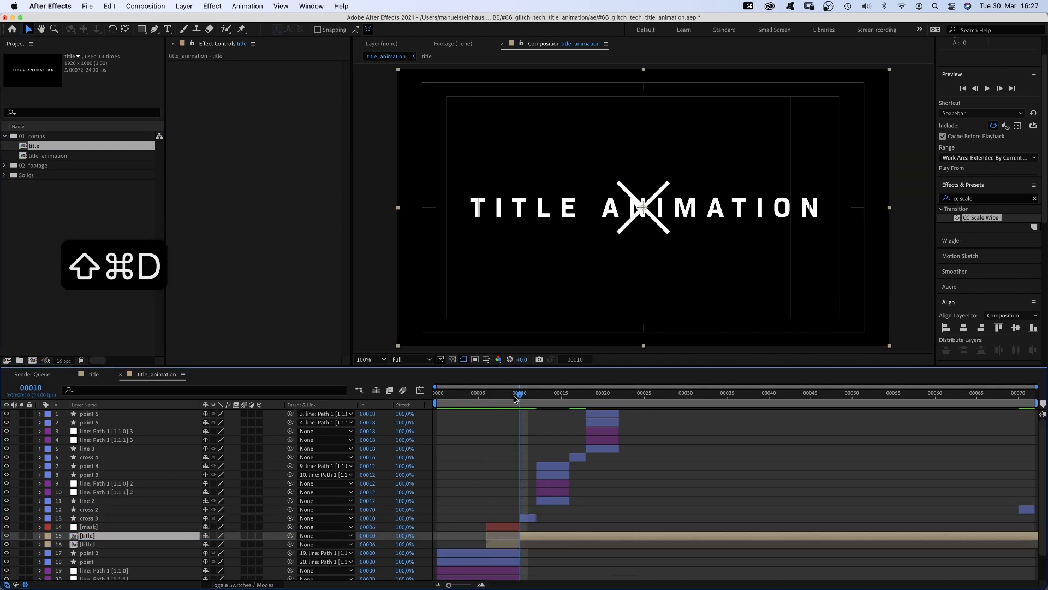
pyautogui.press('BackSpace')
# - Set the title layer's scale to 160%
pyautogui.moveTo(514, 398); pyautogui.dragTo(496, 397)
pyautogui.click(489, 535)
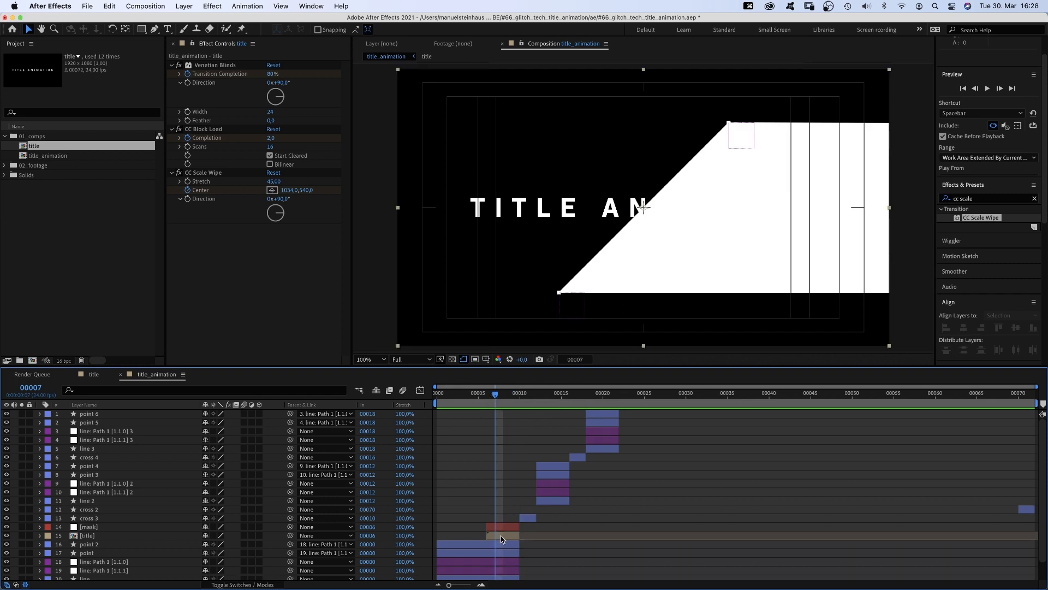
pyautogui.press('s')
pyautogui.click(217, 545)
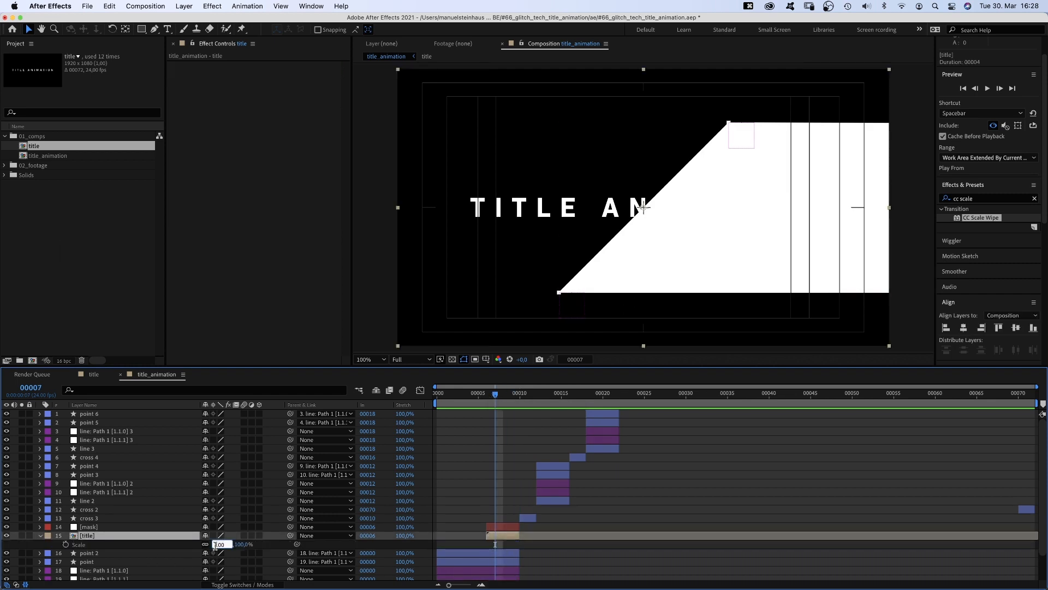
pyautogui.write('160')
pyautogui.press('Return')
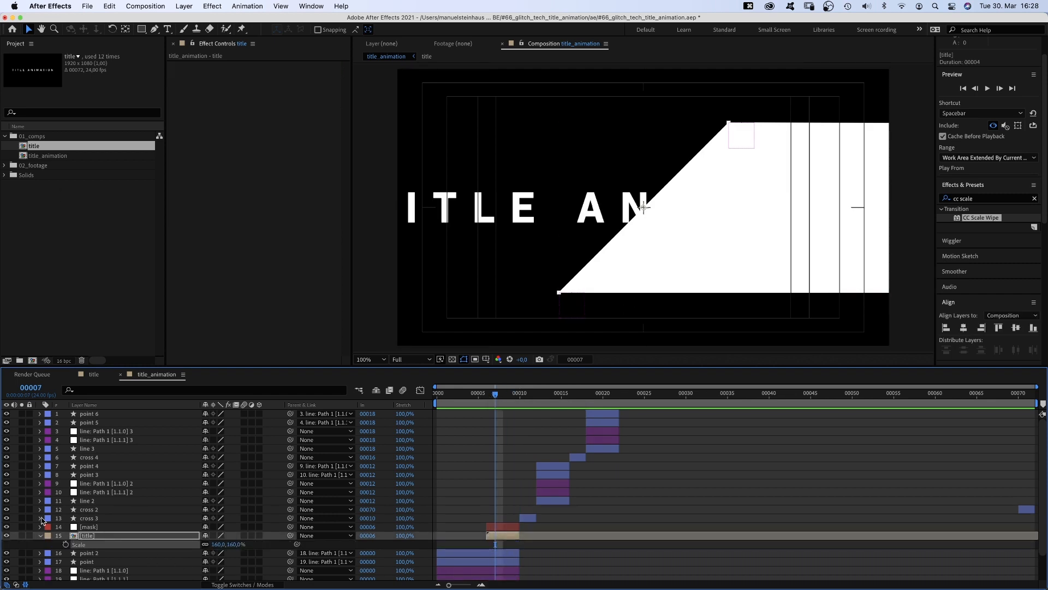
# - Hide the mask layer and move the title up to about position 1236, 274
pyautogui.click(7, 527)
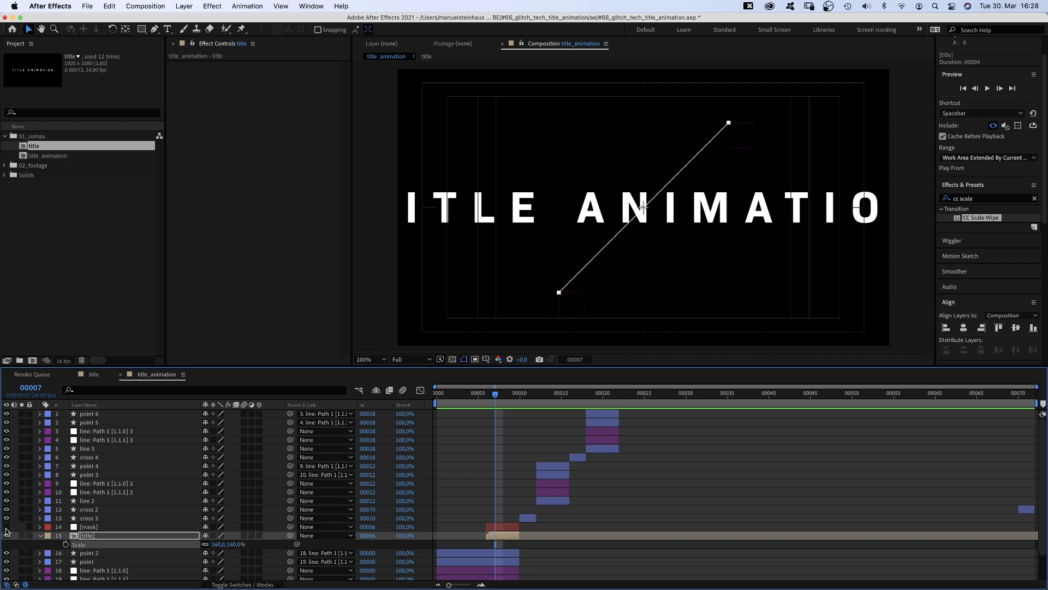
pyautogui.click(213, 536)
pyautogui.moveTo(510, 213); pyautogui.dragTo(584, 149)
pyautogui.moveTo(583, 144); pyautogui.dragTo(583, 143)
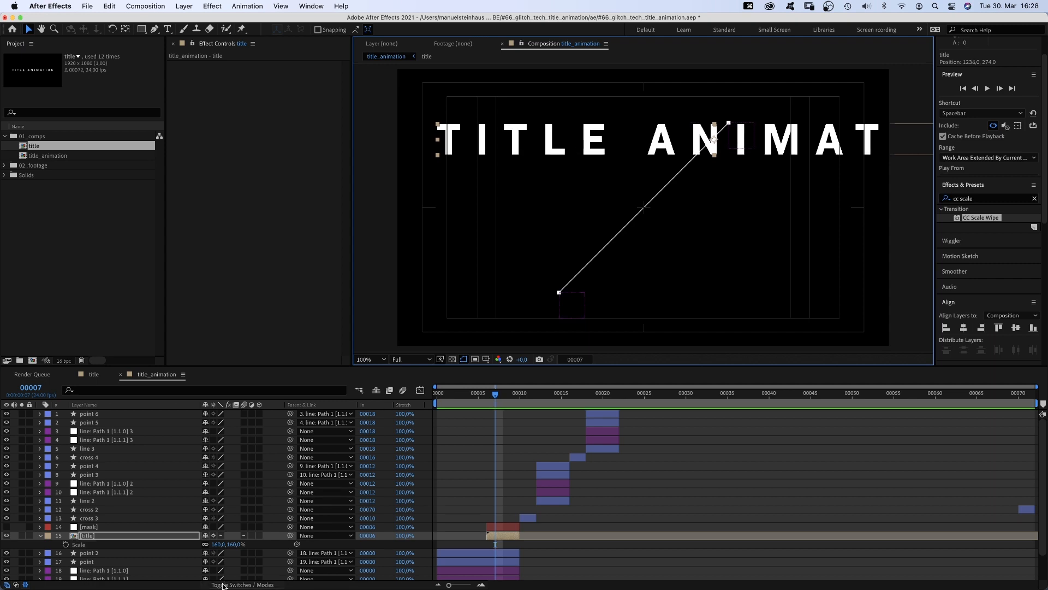
# - Set the title layer's track matte to Luma Matte using the mask layer
pyautogui.click(242, 584)
pyautogui.click(256, 536)
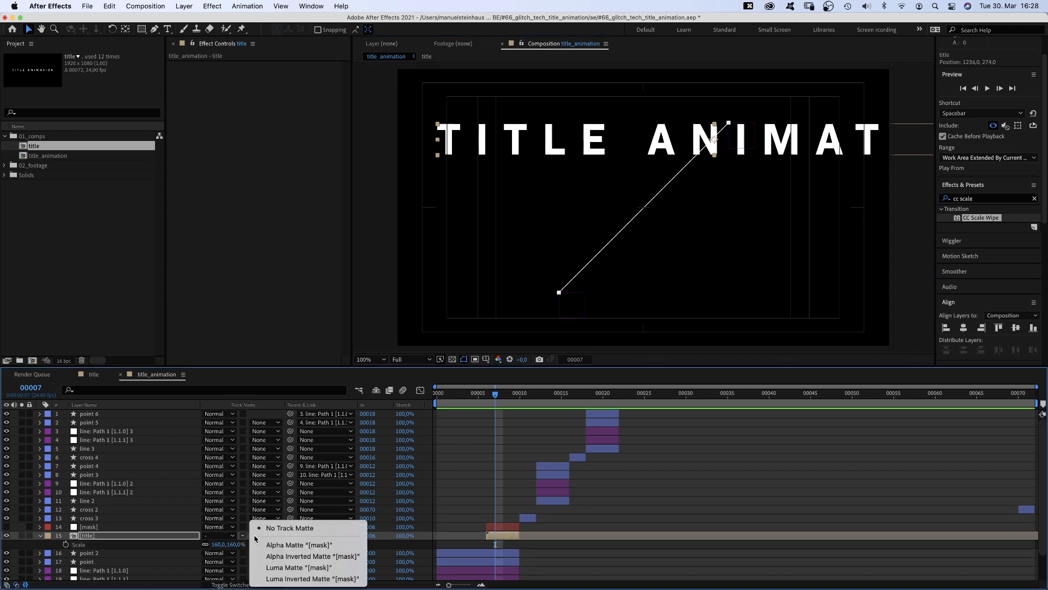
pyautogui.click(264, 567)
# - Apply CC RepeTile to the title and set Expand Down to 824
pyautogui.click(965, 198)
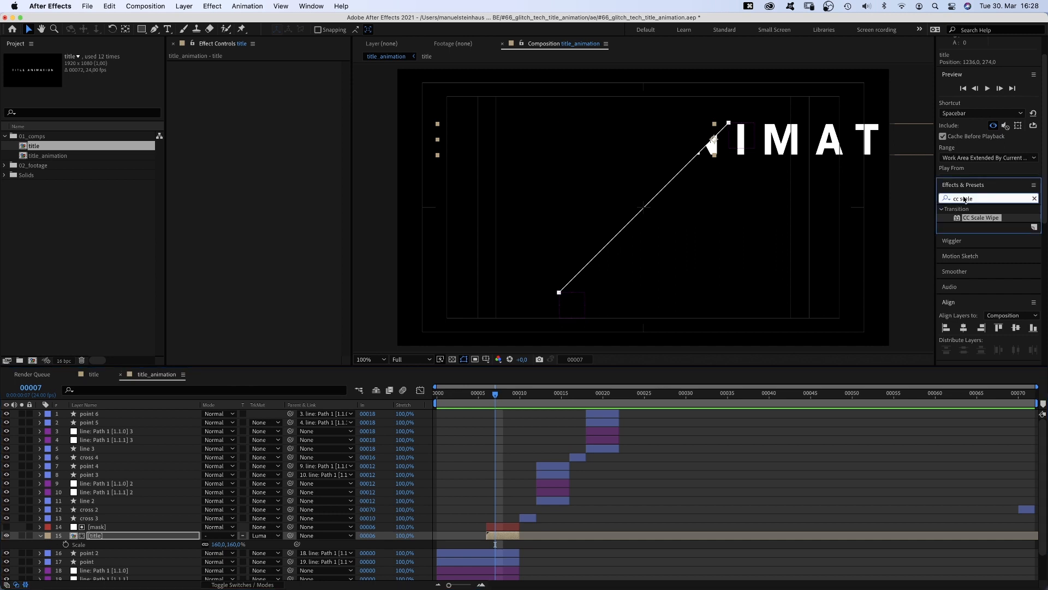
pyautogui.write('CC repe')
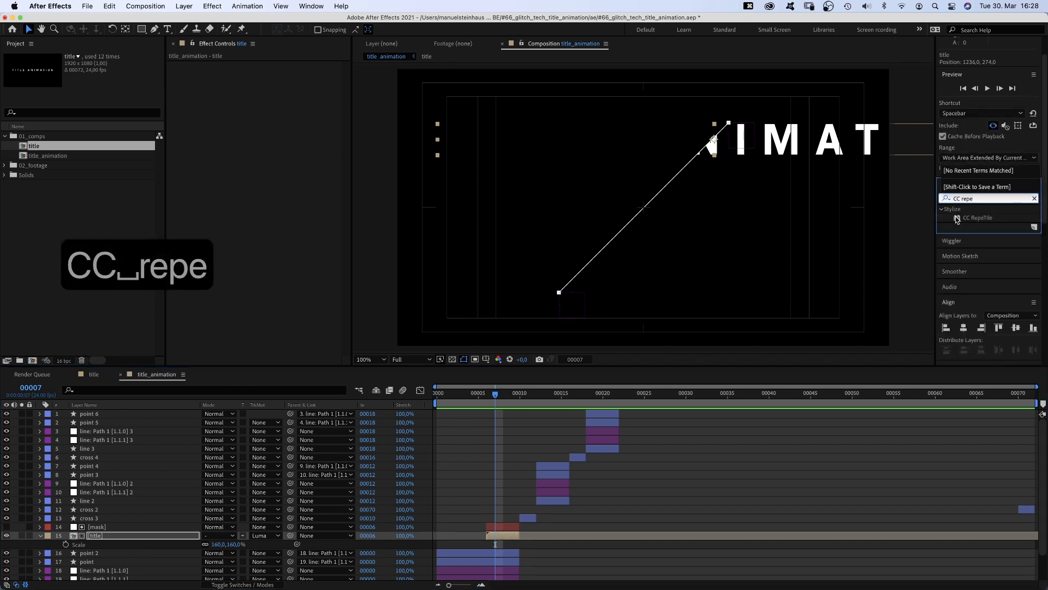
pyautogui.moveTo(977, 218); pyautogui.dragTo(547, 45)
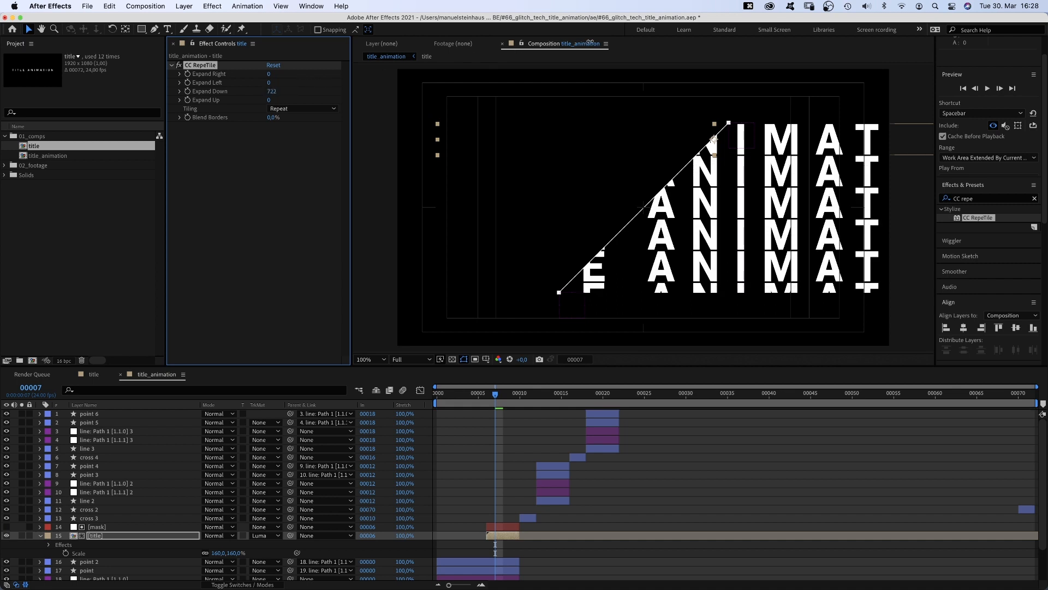
pyautogui.moveTo(632, 33); pyautogui.dragTo(636, 32)
# - Apply CC Scale Wipe to the title with Stretch 45 and Direction 90°
pyautogui.click(980, 198)
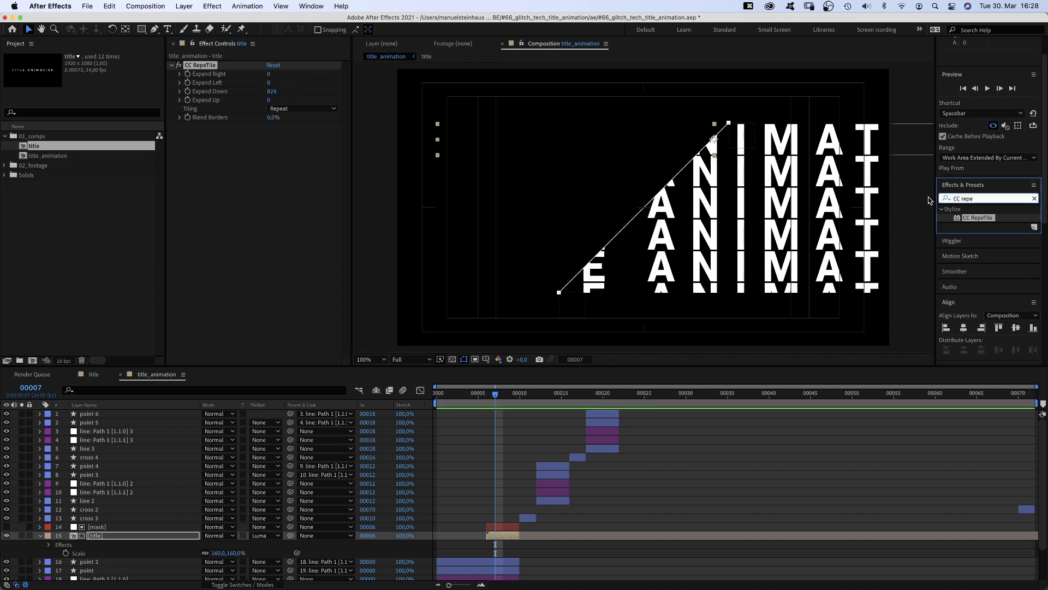
pyautogui.write('cc sca')
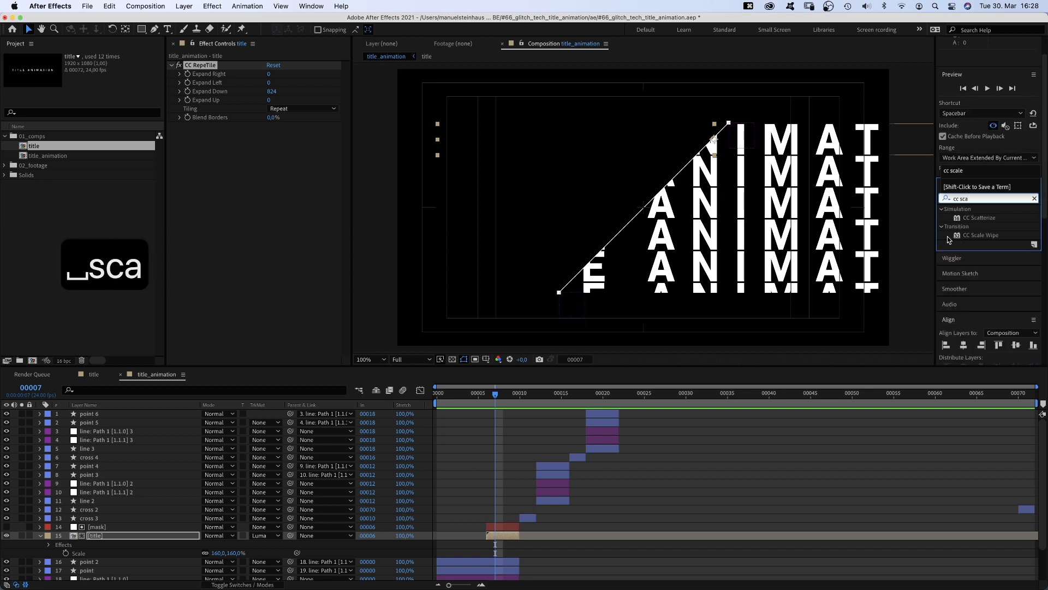
pyautogui.moveTo(948, 239); pyautogui.dragTo(269, 139)
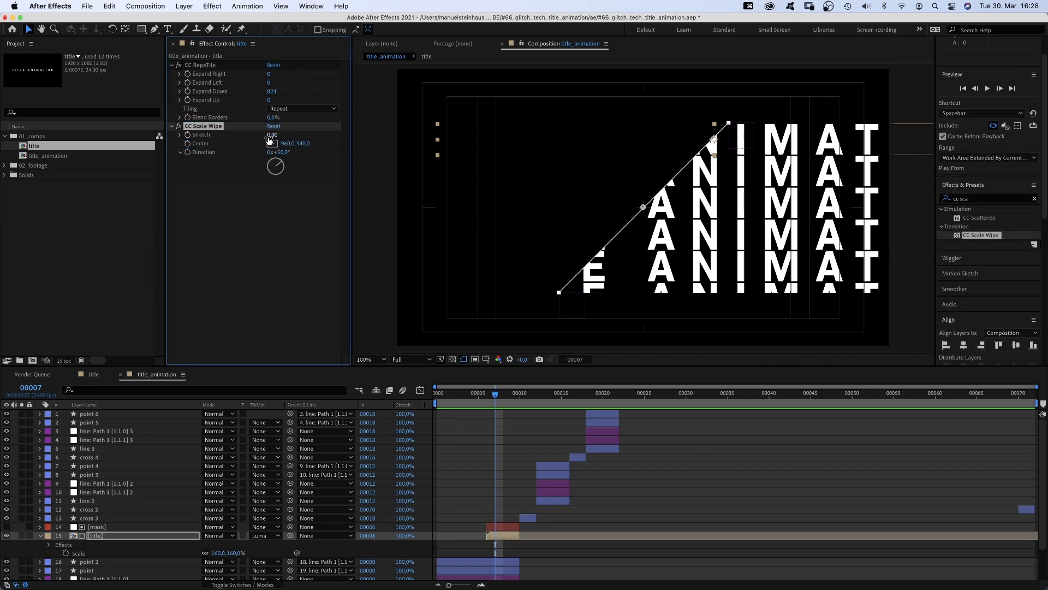
pyautogui.write('45')
pyautogui.press('Return')
pyautogui.click(278, 152)
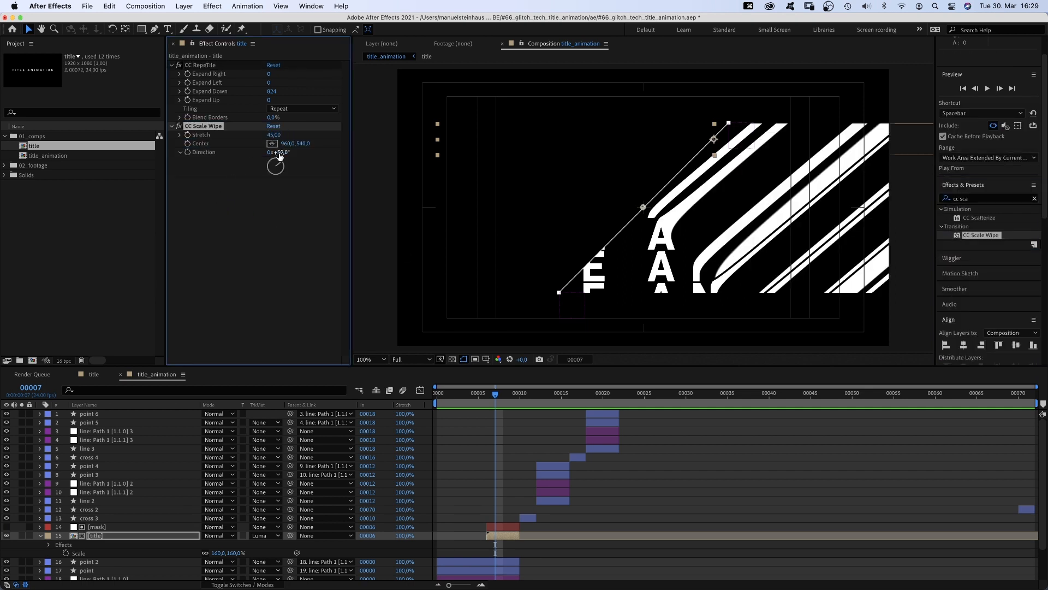
pyautogui.write('90')
pyautogui.press('Return')
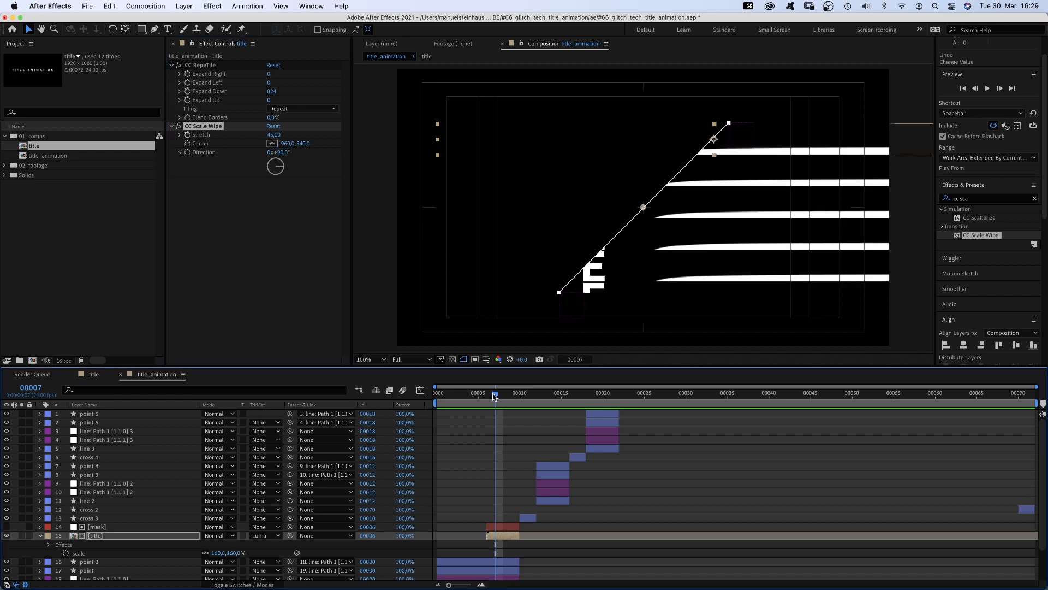
# - Keyframe the CC Scale Wipe center from about 468, 540 at frame 6 to about 752, 540 at frame 9
pyautogui.press('pageup')
pyautogui.moveTo(643, 207); pyautogui.dragTo(517, 207)
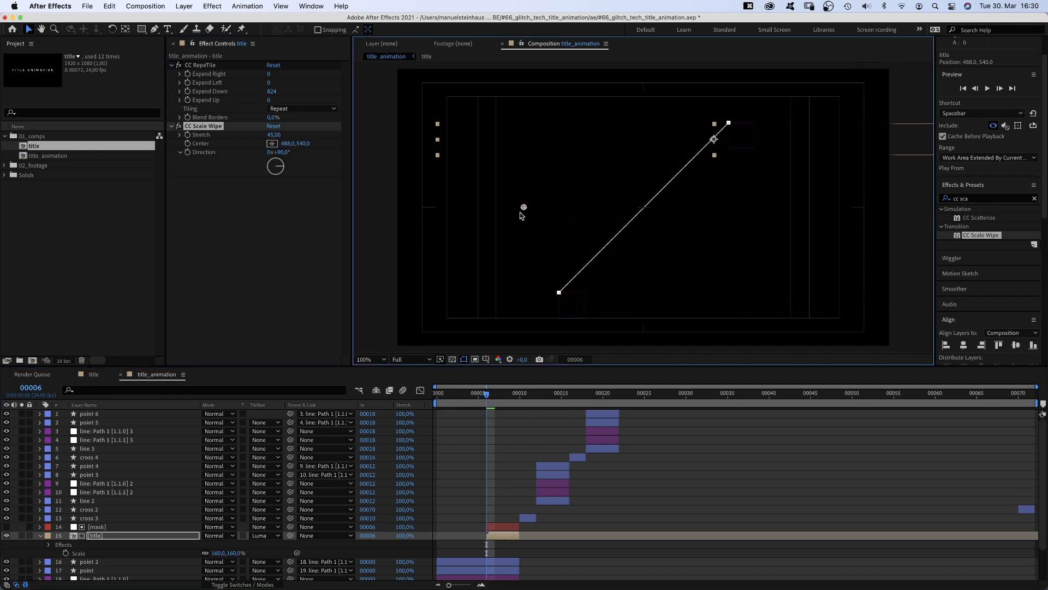
pyautogui.click(189, 144)
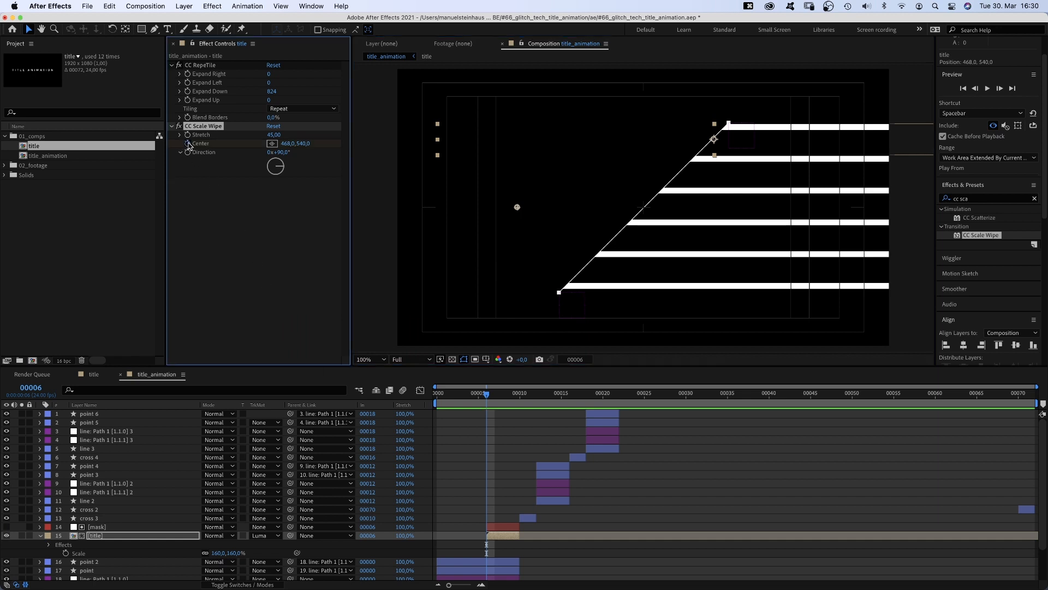
pyautogui.click(501, 396)
pyautogui.moveTo(502, 396); pyautogui.dragTo(511, 396)
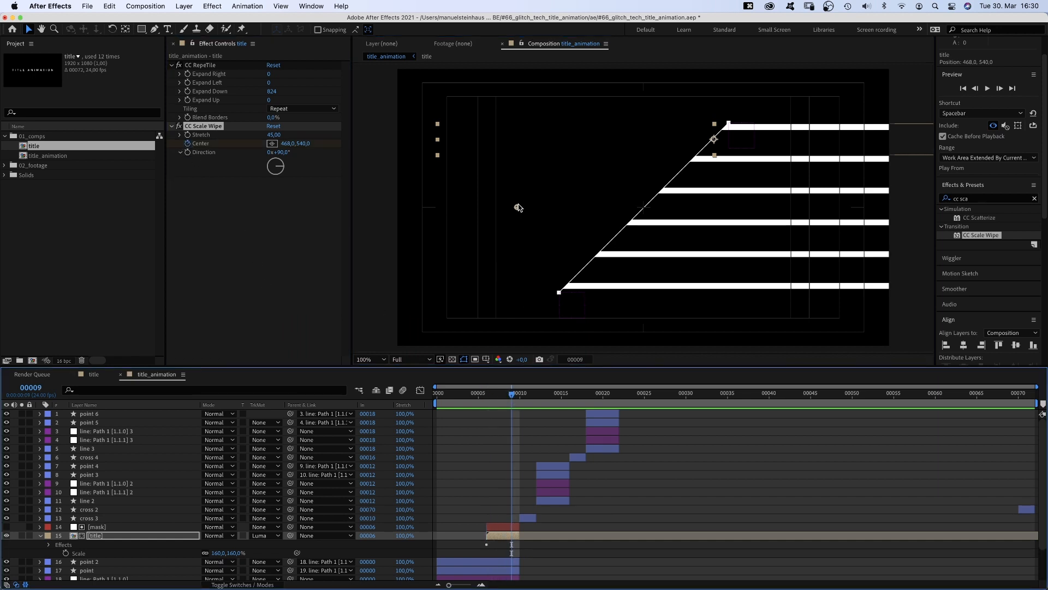
pyautogui.moveTo(517, 207); pyautogui.dragTo(586, 206)
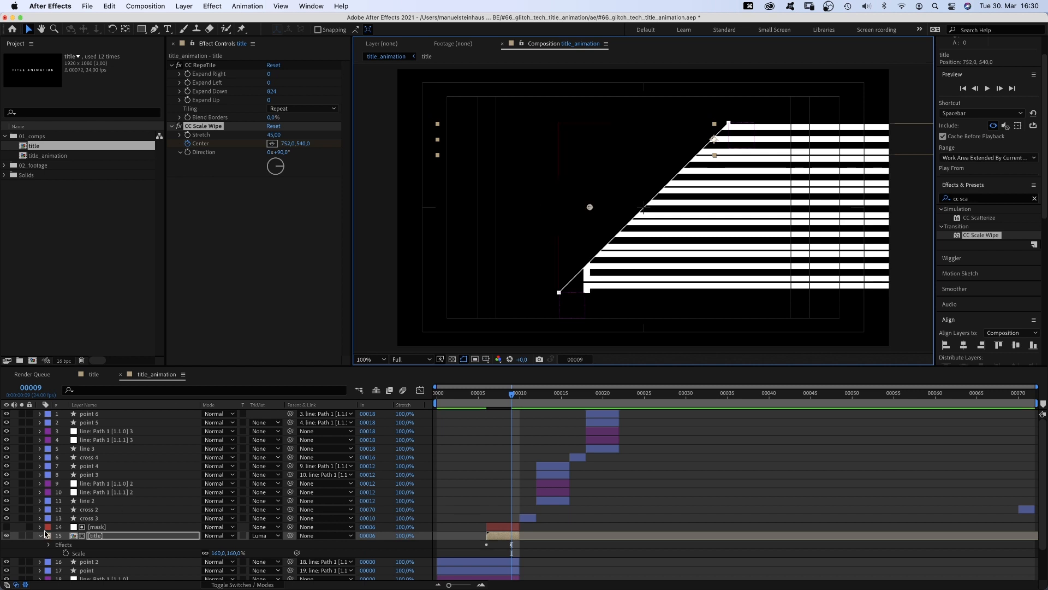
# - Duplicate the mask and title layers, move the copies above cross 4, and shift them to start at frame 14
pyautogui.click(44, 533)
pyautogui.click(97, 528)
pyautogui.keyDown('shift'); pyautogui.click(97, 536); pyautogui.keyUp('shift')
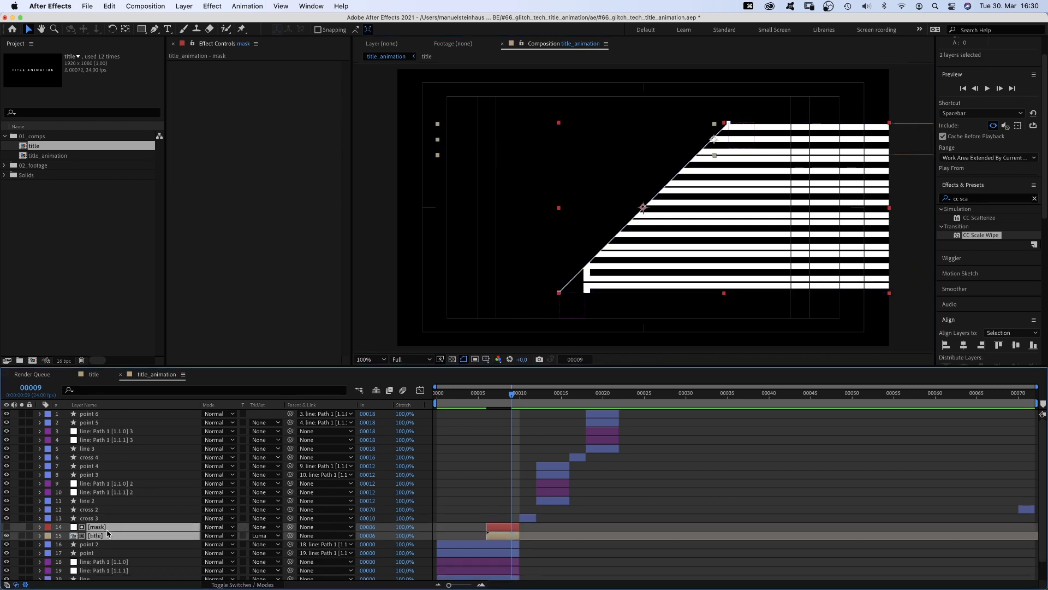
pyautogui.press('super+d')
pyautogui.moveTo(108, 534); pyautogui.dragTo(121, 462)
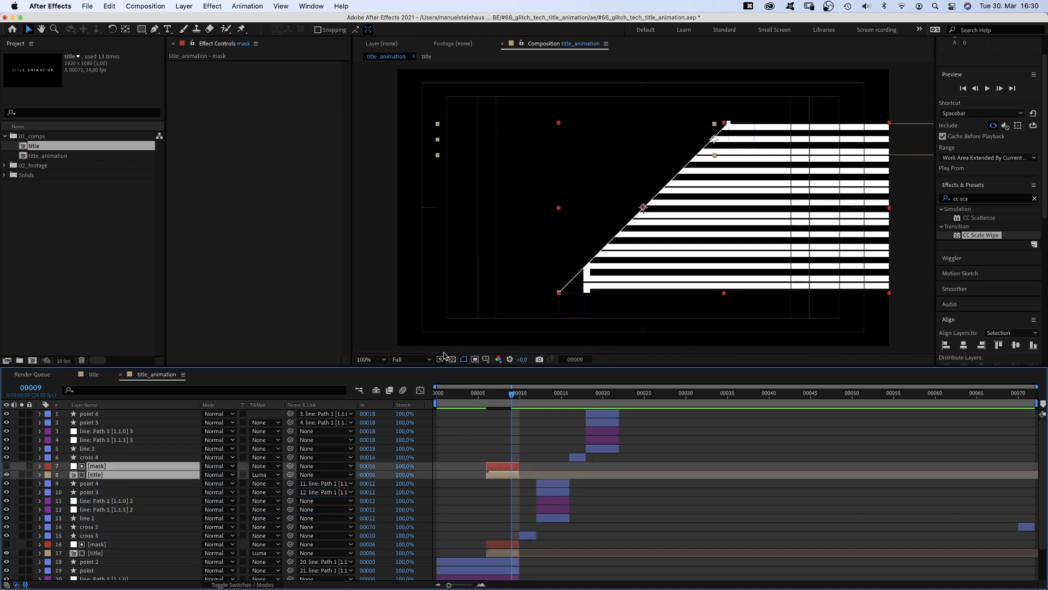
pyautogui.moveTo(519, 395); pyautogui.dragTo(553, 400)
pyautogui.moveTo(498, 467); pyautogui.dragTo(553, 464)
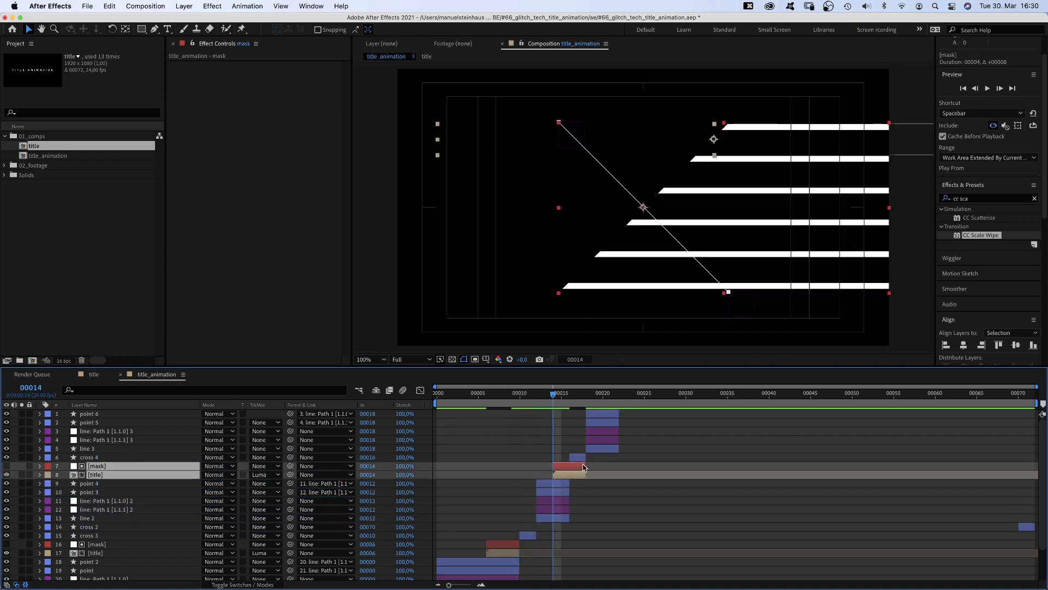
pyautogui.click(560, 465)
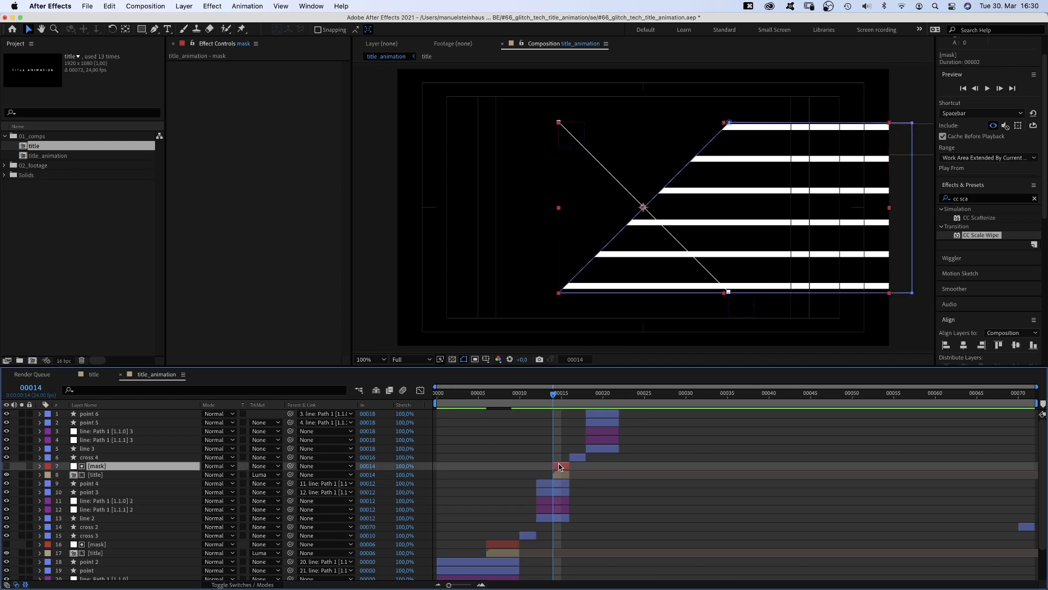
# - Mirror the copied mask's diagonal edge and set the copied title's track matte to Luma Inverted Matte
pyautogui.moveTo(730, 125); pyautogui.dragTo(560, 122)
pyautogui.moveTo(558, 293); pyautogui.dragTo(727, 295)
pyautogui.click(261, 475)
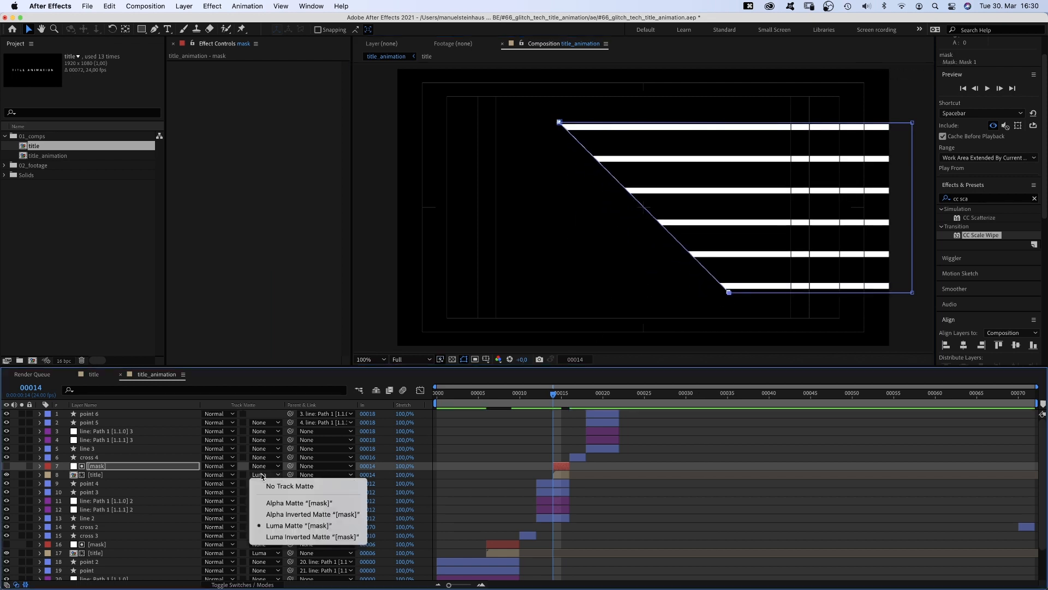
pyautogui.click(267, 536)
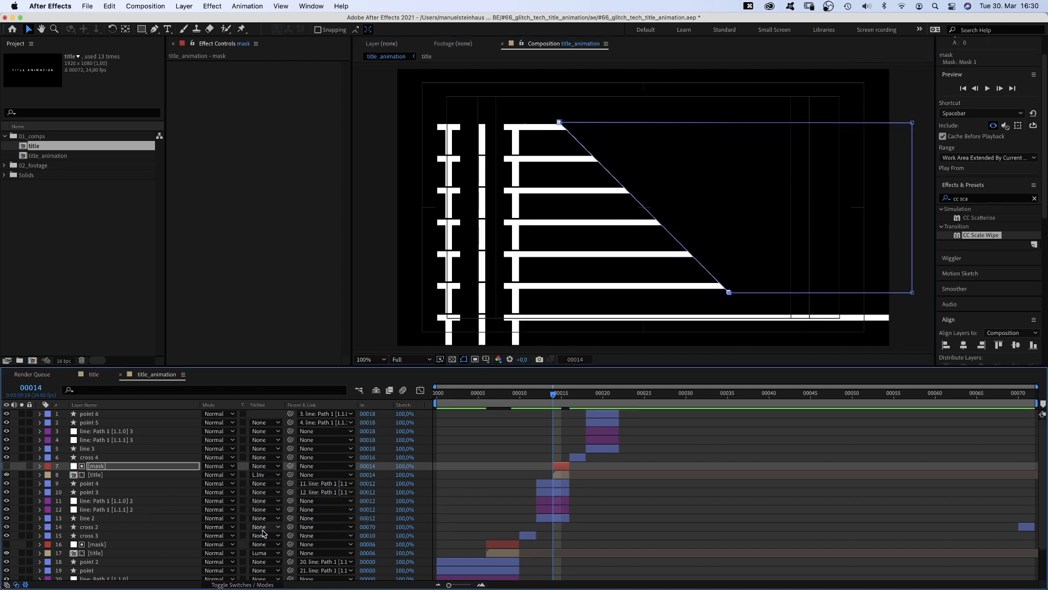
# - Remove CC RepeTile from the copied title and set its CC Scale Wipe direction to -90°
pyautogui.click(100, 478)
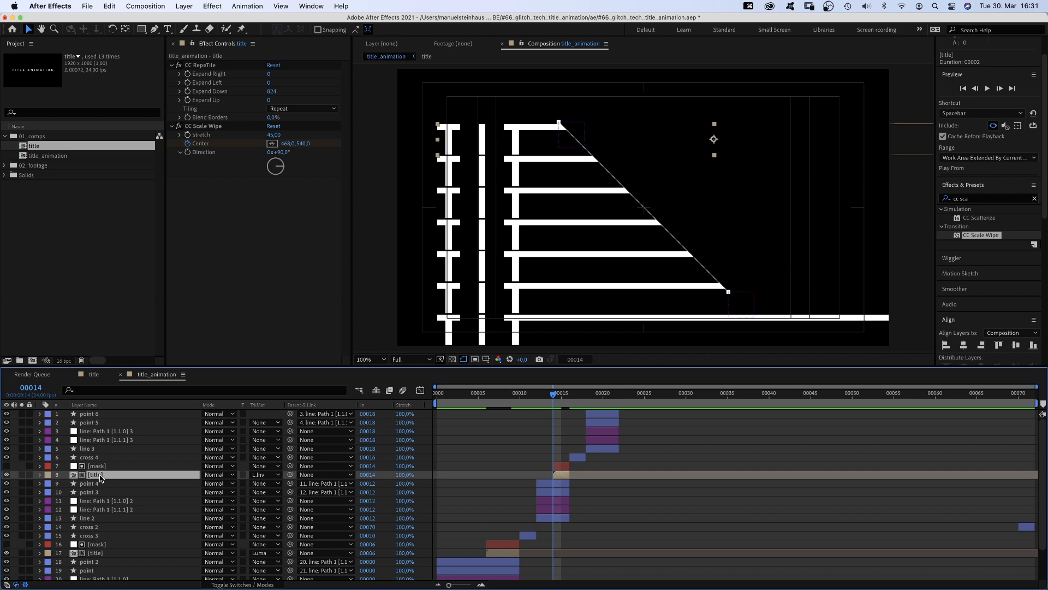
pyautogui.click(197, 64)
pyautogui.press('Delete')
pyautogui.moveTo(486, 143); pyautogui.dragTo(486, 214)
pyautogui.click(280, 91)
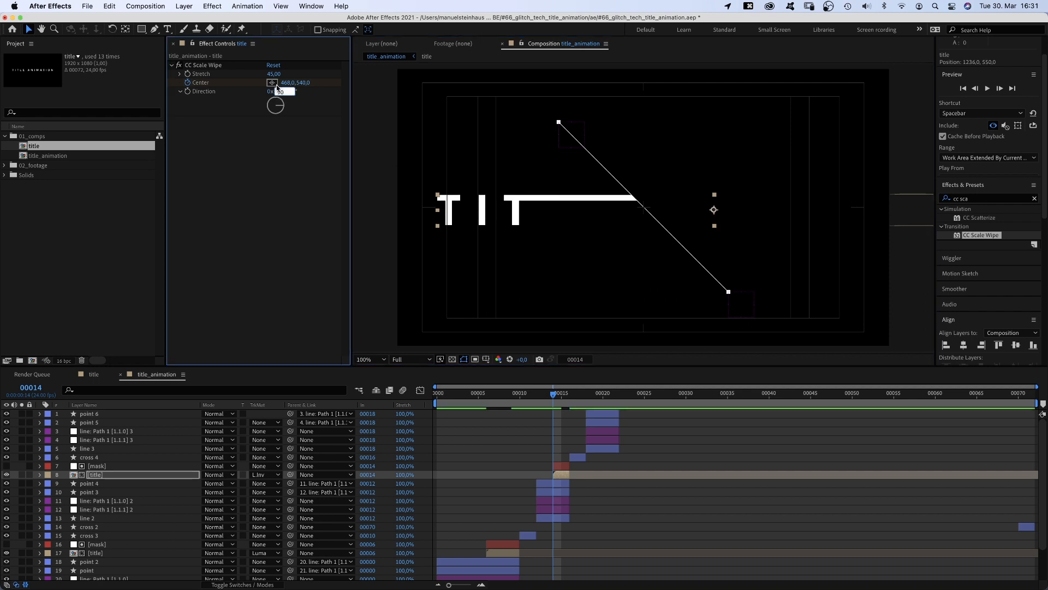
pyautogui.write('-90')
pyautogui.press('Return')
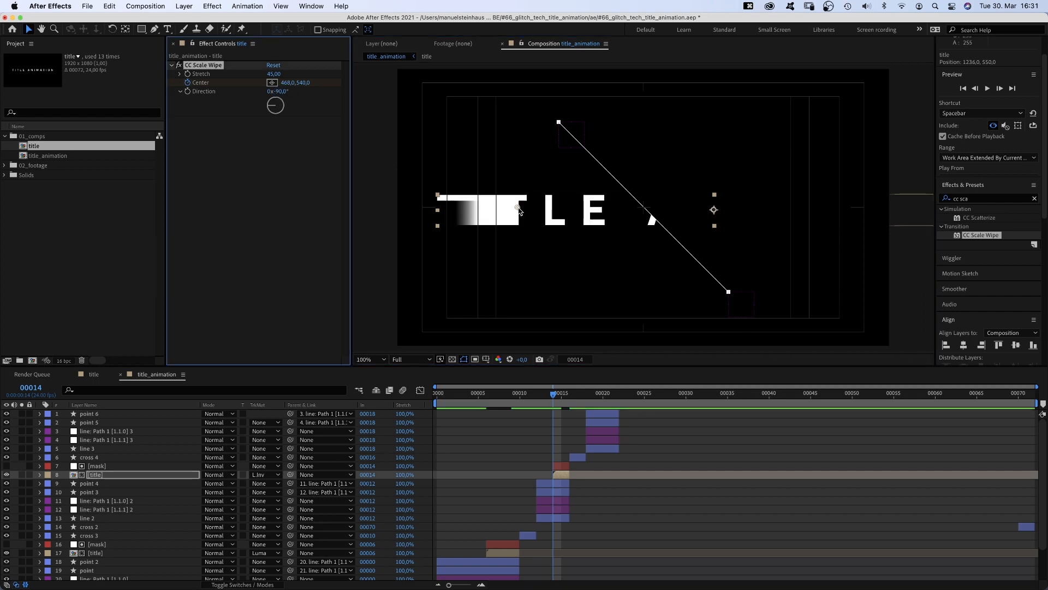
# - Keyframe the copied title's CC Scale Wipe center from about 1076, 540 at frame 14 to about 1262, 540 at frame 15
pyautogui.moveTo(519, 210); pyautogui.dragTo(673, 209)
pyautogui.press('u')
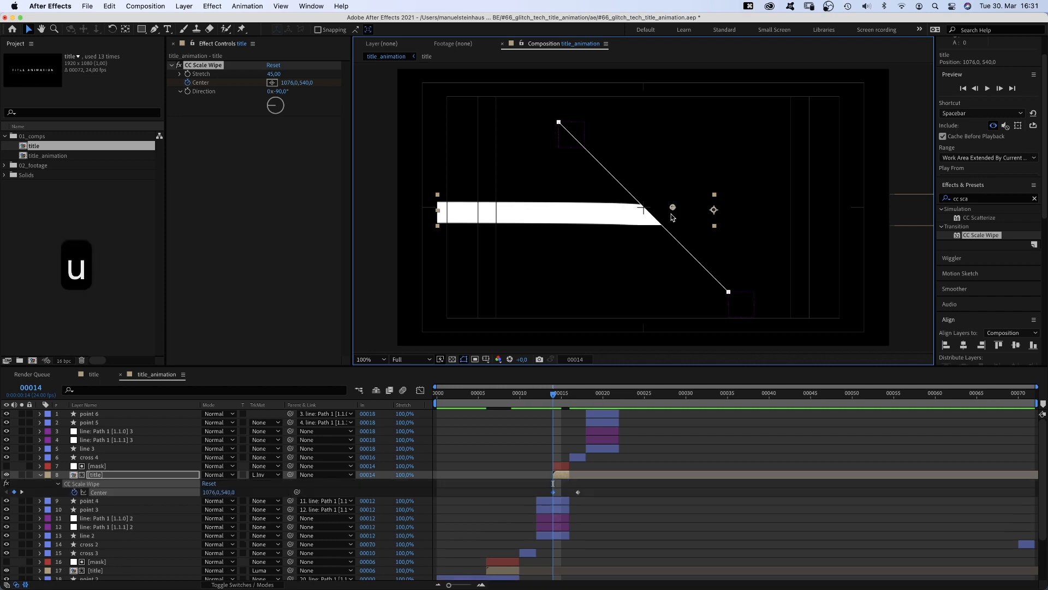
pyautogui.click(562, 394)
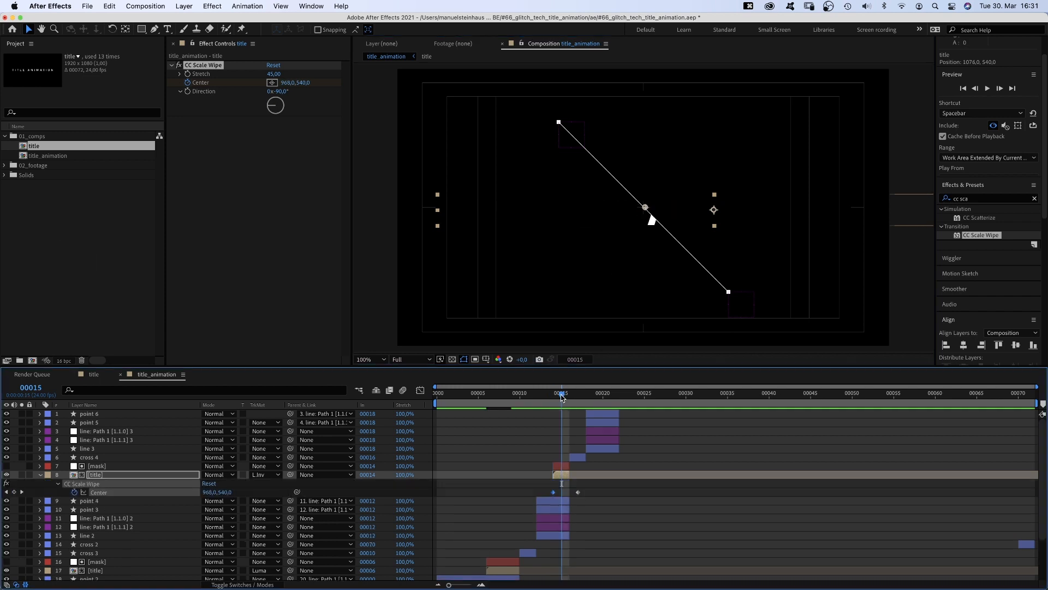
pyautogui.moveTo(566, 494); pyautogui.dragTo(561, 480)
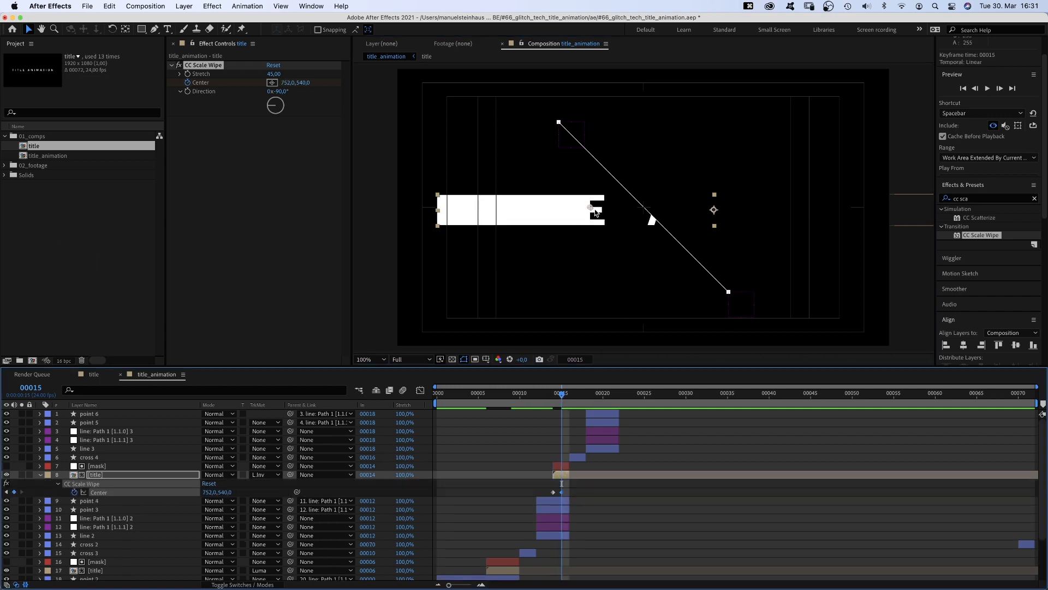
pyautogui.moveTo(595, 212); pyautogui.dragTo(719, 210)
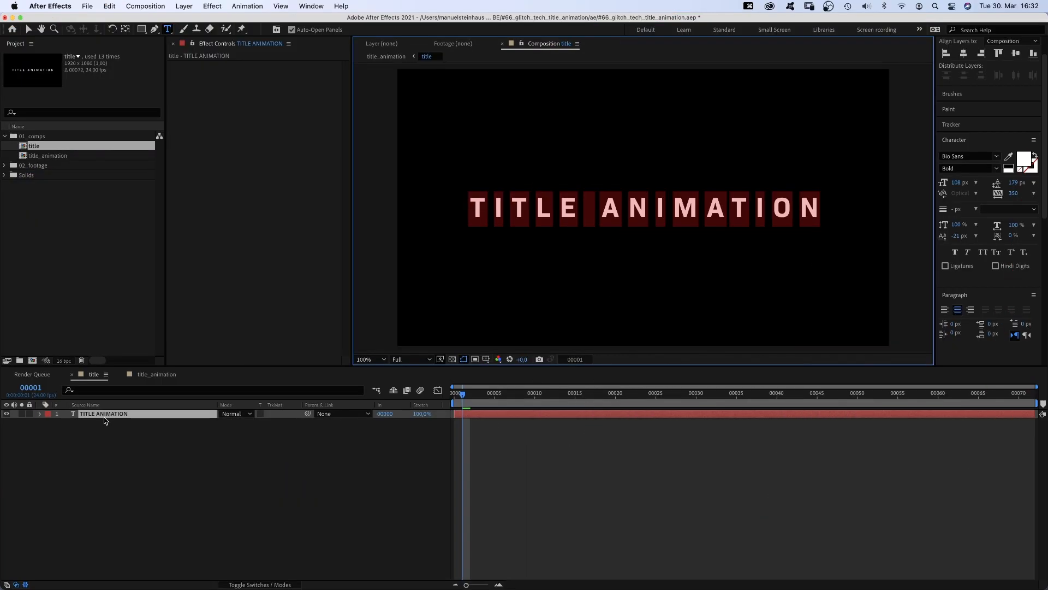
# - Open the title composition and change the title text to GLITCH TECH
pyautogui.doubleClick(103, 417)
pyautogui.write('GL')
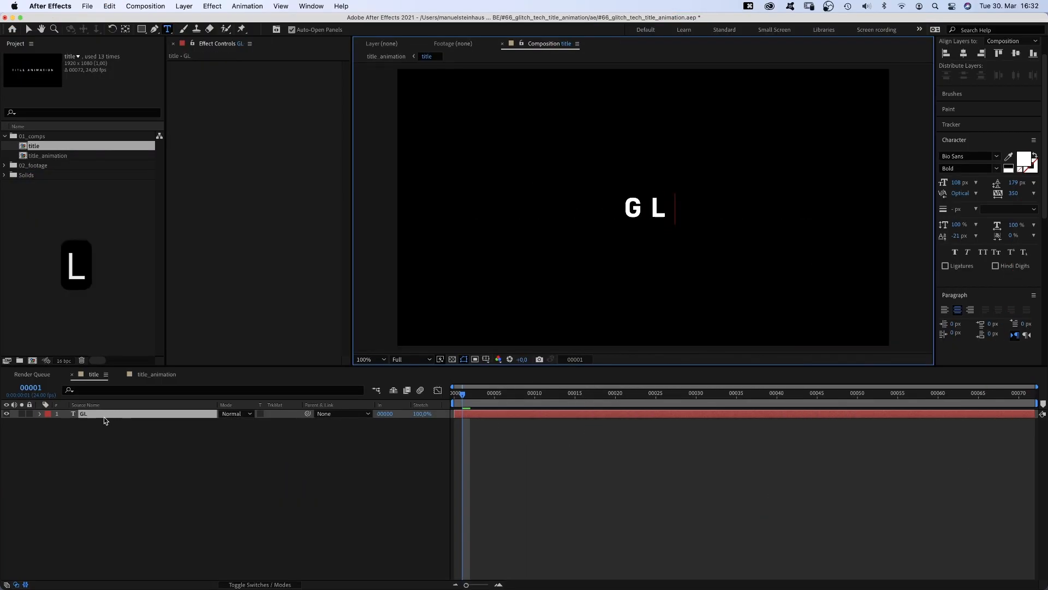
pyautogui.write('ITCH TE')
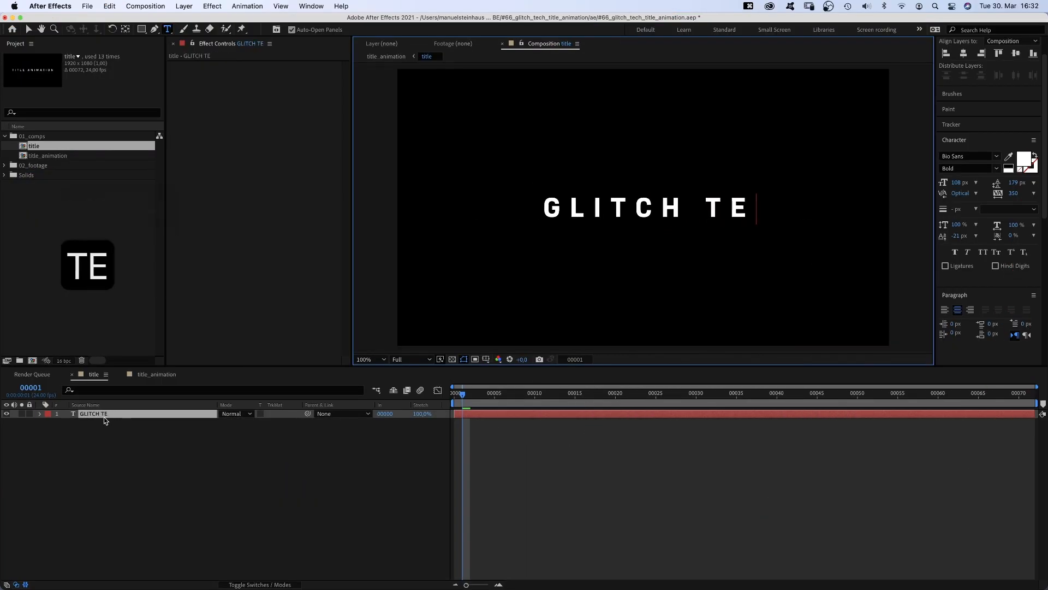
pyautogui.write('CH')
pyautogui.click(51, 157)
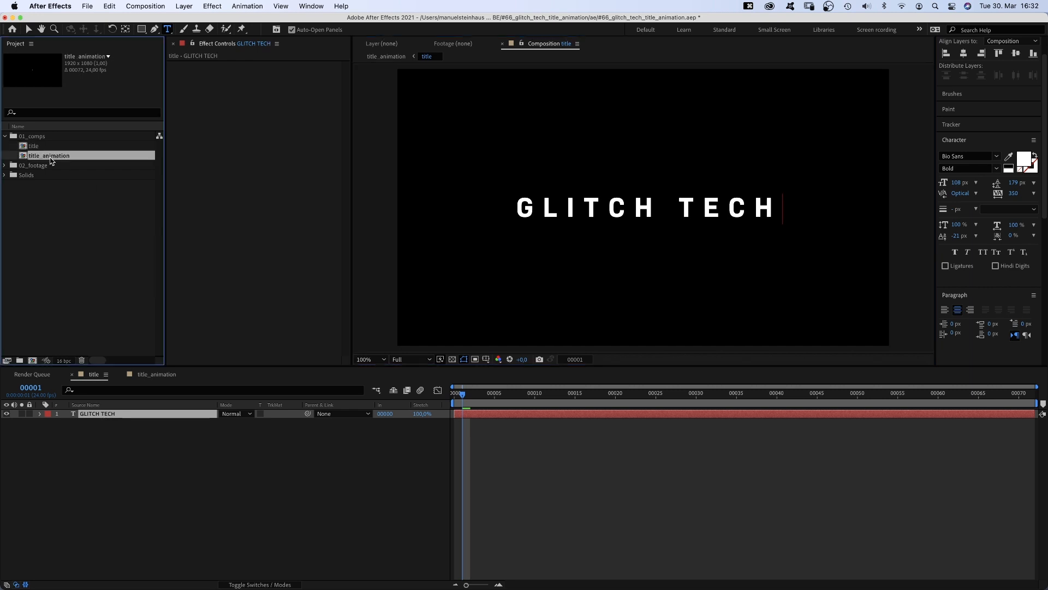